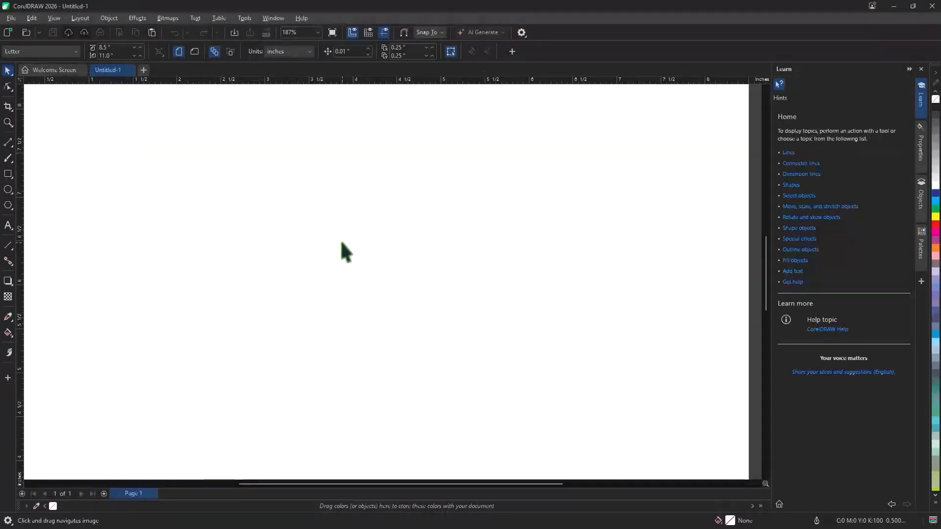
Draw a square about 1.06 inches wide and fill it with cyan.
left_click(8, 174)
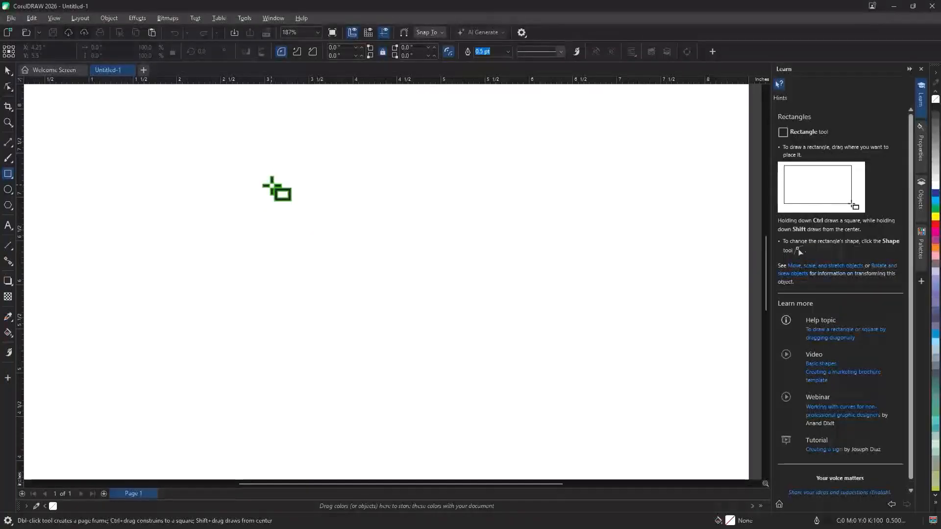
left_click_drag(271, 185, 364, 278)
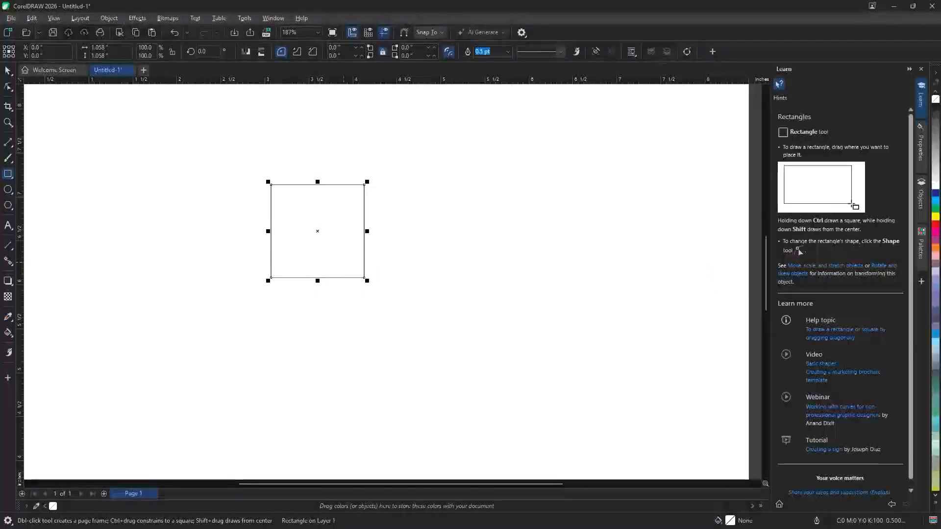
left_click(935, 202)
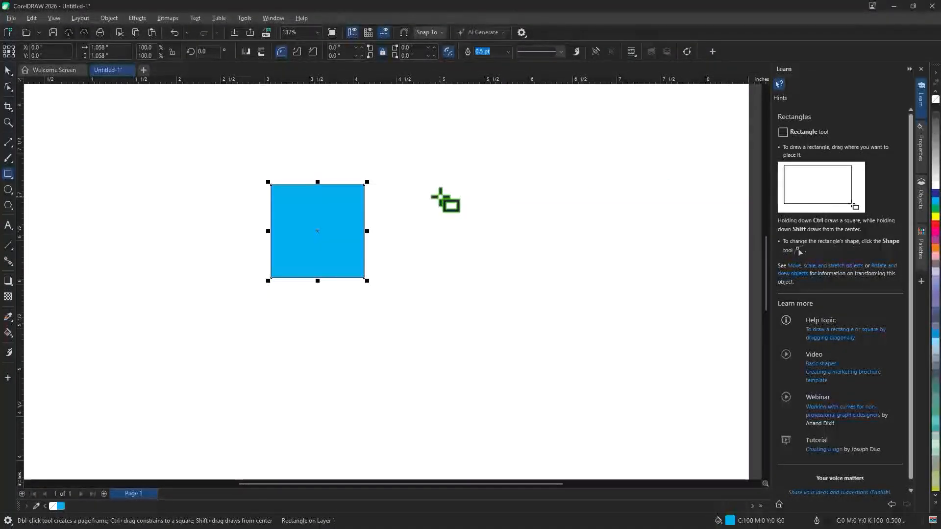
Duplicate the cyan square edge to edge on its right side, and repeat the duplication twice to form a row of four.
left_click(8, 71)
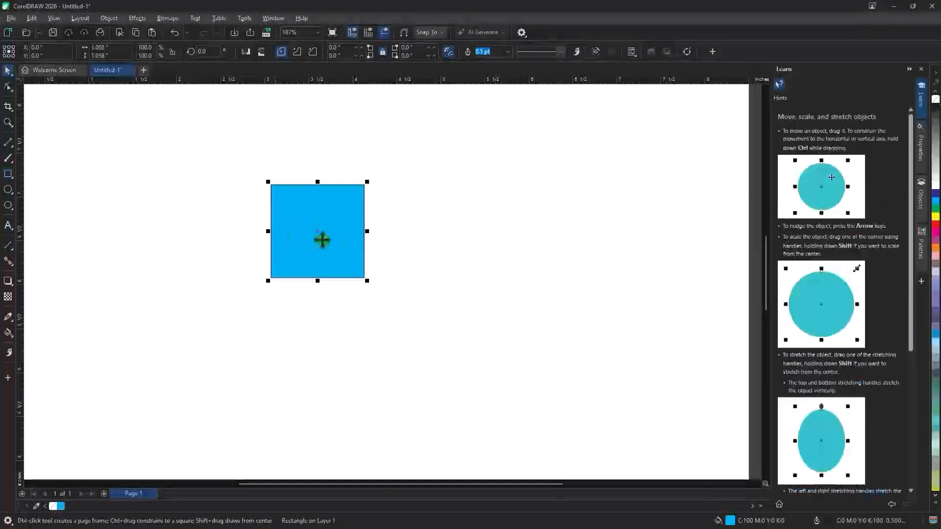
left_click_drag(335, 250, 364, 254)
right_click(364, 255)
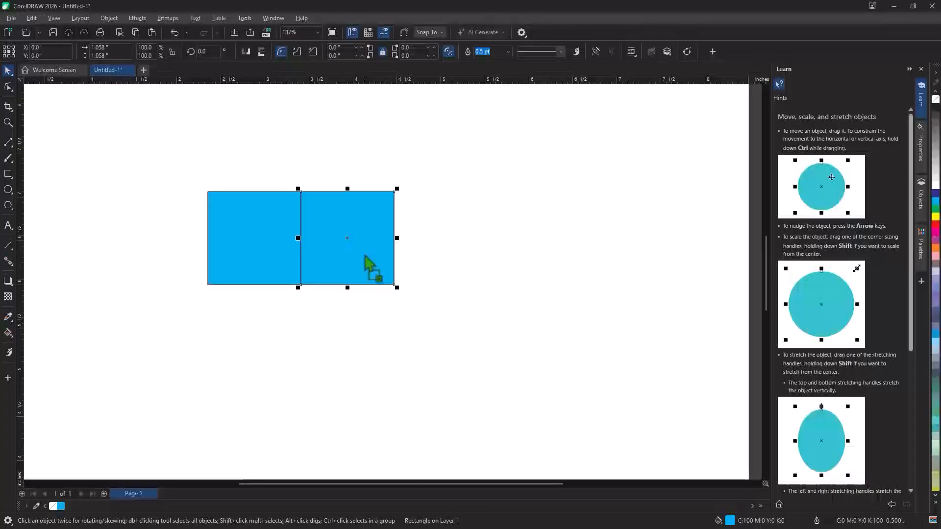
left_click(37, 21)
left_click(98, 57)
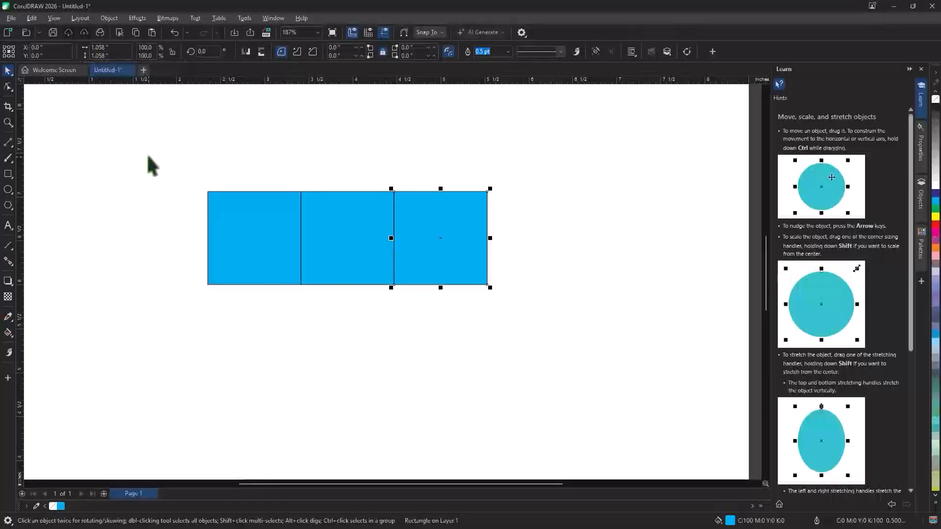
key("ctrl+r")
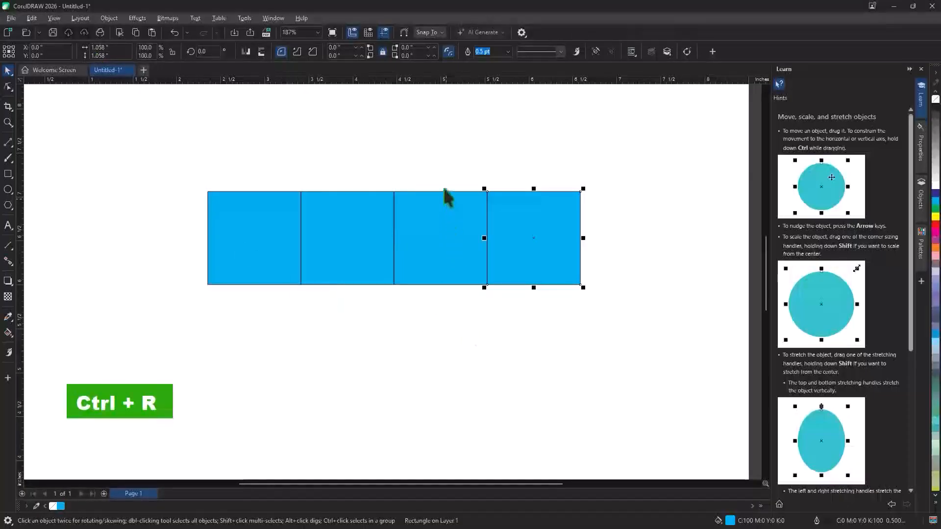
Select the three duplicated squares together and delete them.
left_click_drag(621, 157, 374, 292)
key("alt")
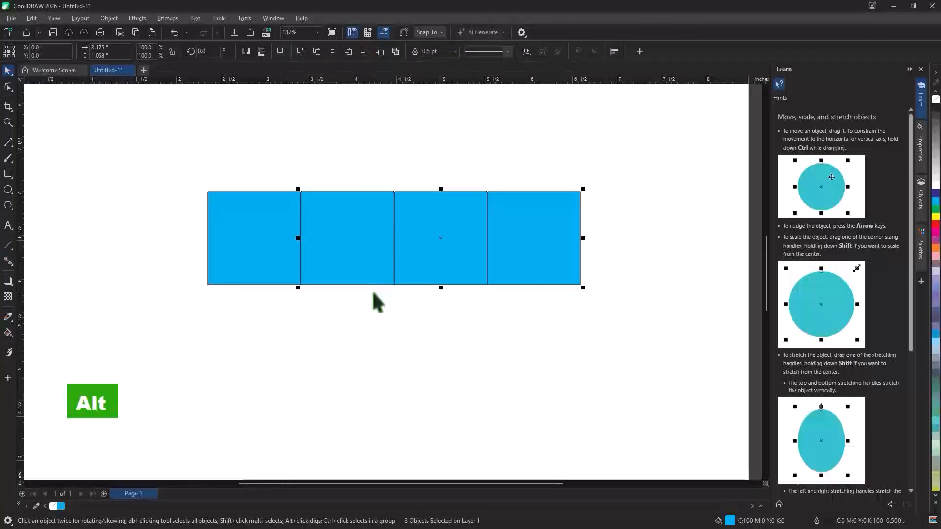
key("Delete")
Move the remaining square's rotation centre to its lower-left corner and rotate the square 45 degrees about it.
left_click(273, 230)
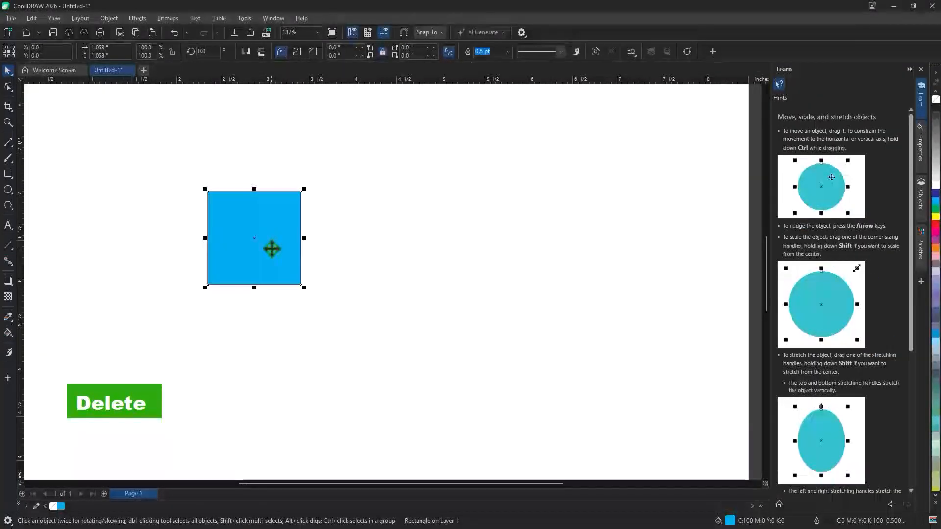
left_click(271, 248)
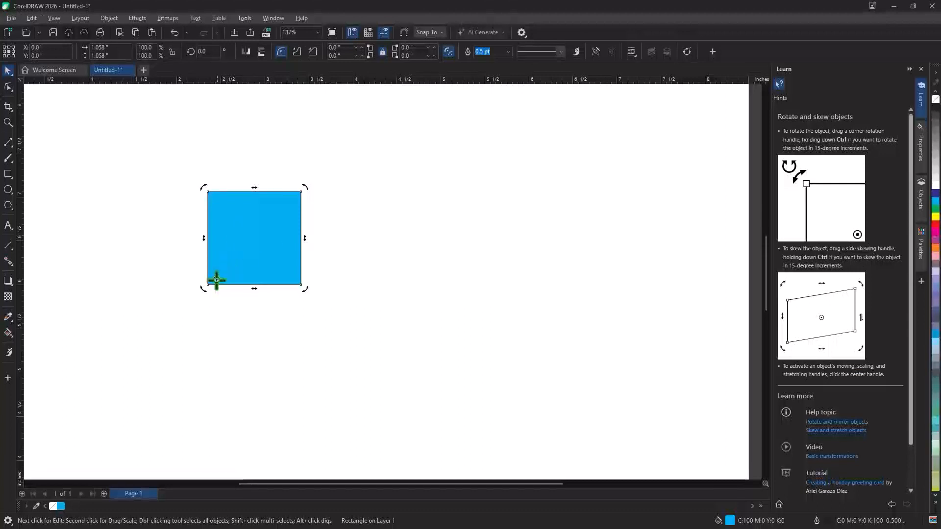
left_click_drag(210, 284, 208, 284)
left_click_drag(305, 188, 205, 196)
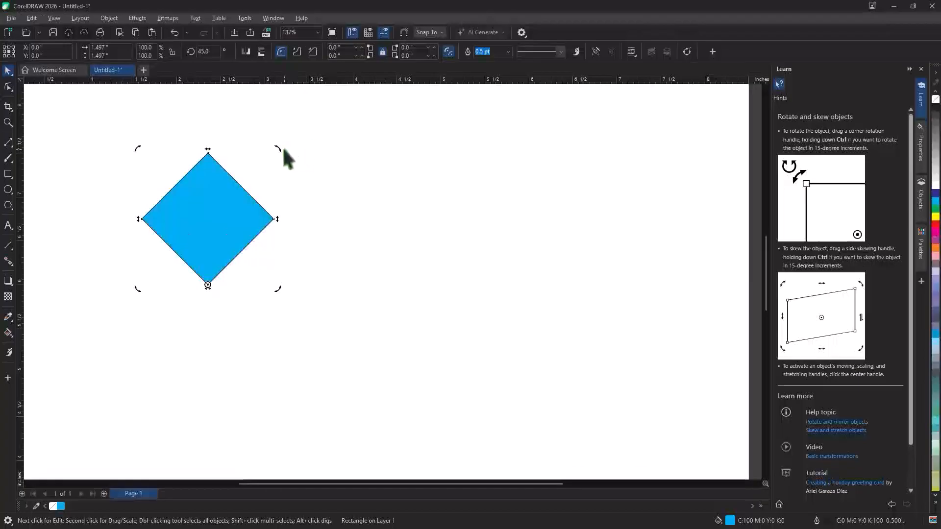
Make a rotated copy at about 85 degrees around the same corner, and move the original diamond clear of it.
left_click_drag(280, 147, 185, 181)
key("space")
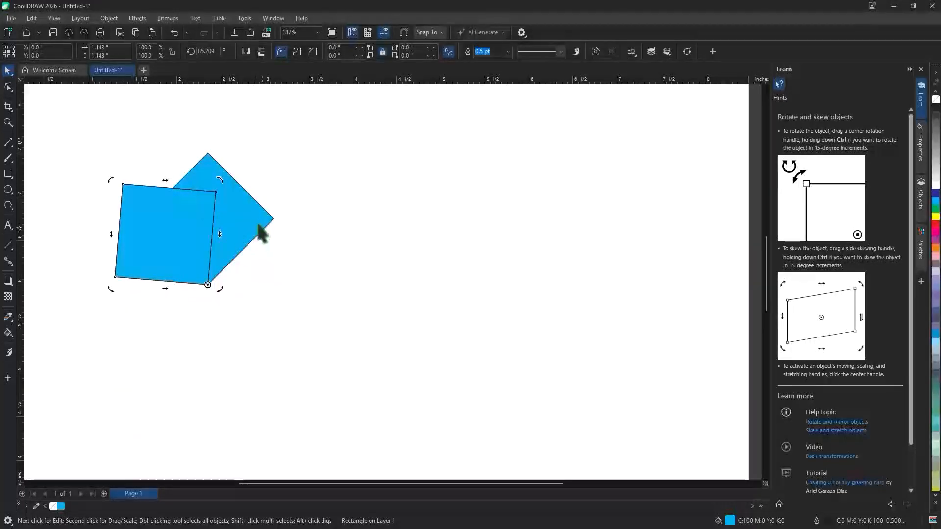
left_click_drag(265, 225, 451, 228)
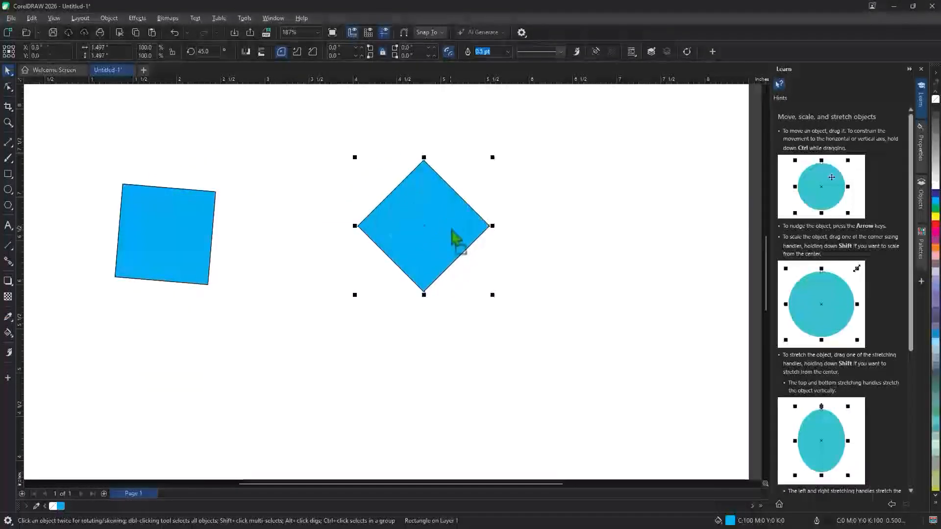
Duplicate the diamond in place and separate the two diamonds so they no longer overlap.
key("KP_Add")
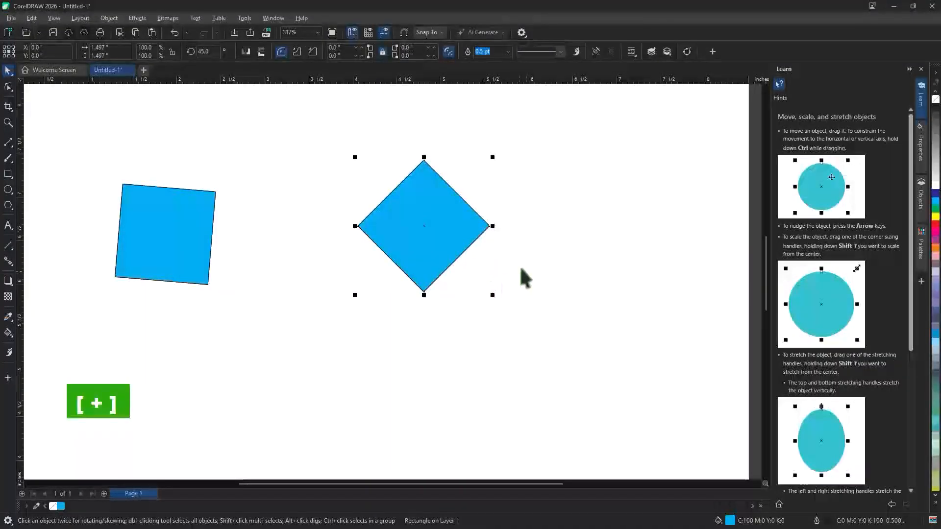
left_click(519, 266)
left_click_drag(428, 225, 508, 275)
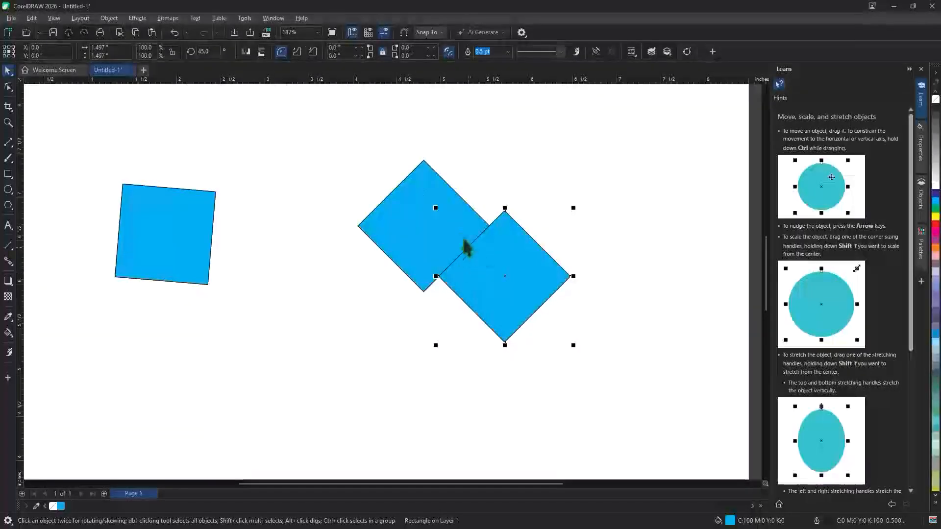
left_click_drag(459, 237, 447, 237)
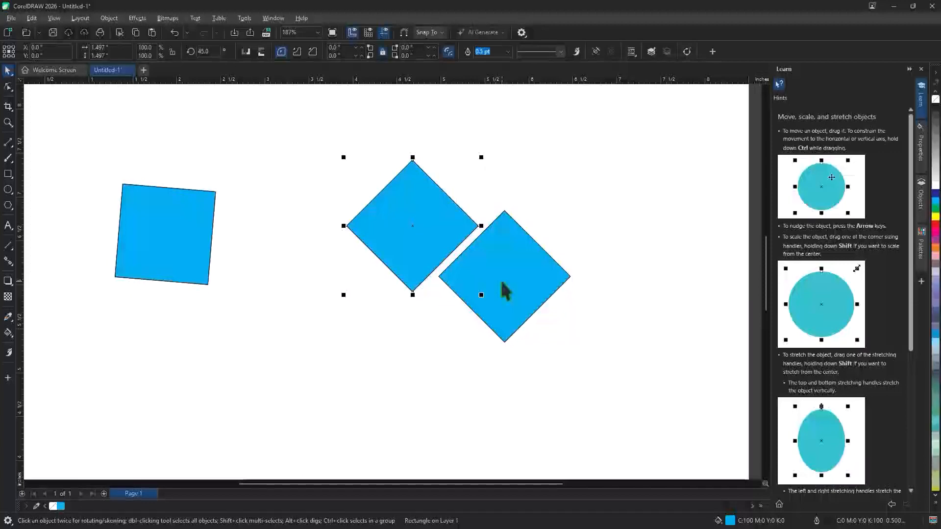
Delete both diamonds and the remaining tilted square to empty the page.
key("Delete")
left_click_drag(518, 269, 496, 254)
key("Delete")
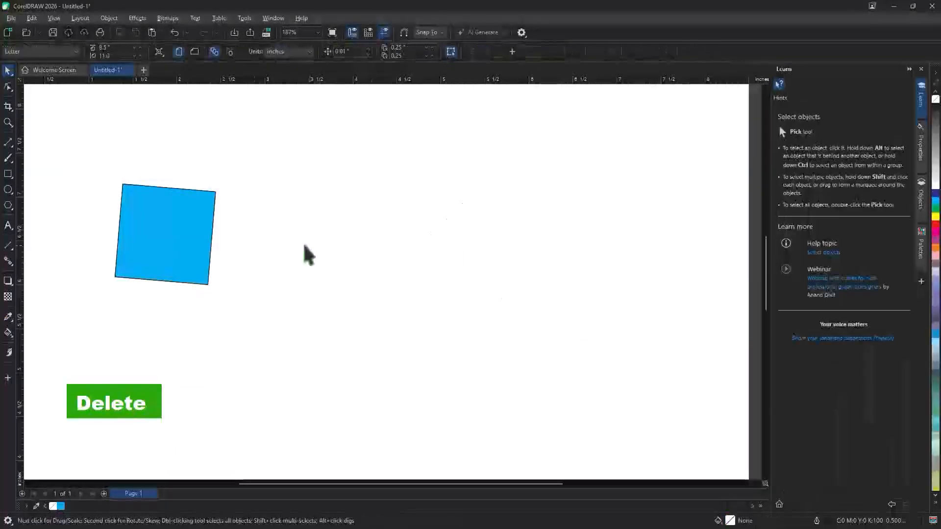
left_click_drag(178, 226, 346, 263)
key("Delete")
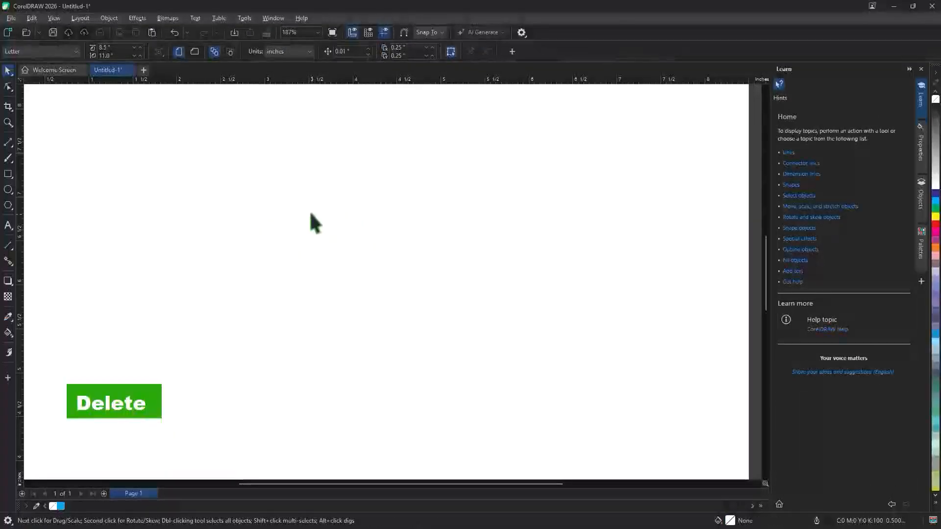
Trace freehand selection loops on the empty page with the Freehand Pick tool, and switch to the Free Transform tool.
left_click(12, 73)
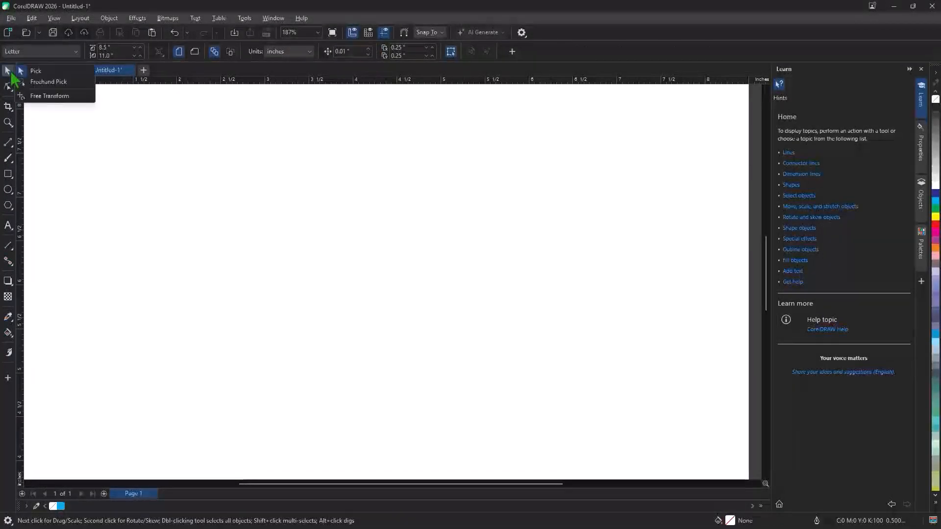
left_click(38, 83)
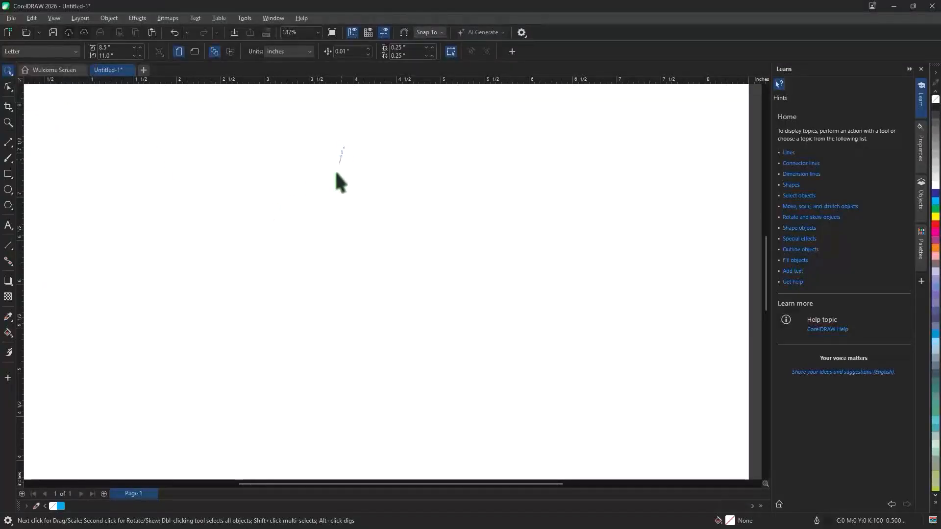
left_click_drag(379, 150, 497, 152)
left_click_drag(439, 186, 473, 201)
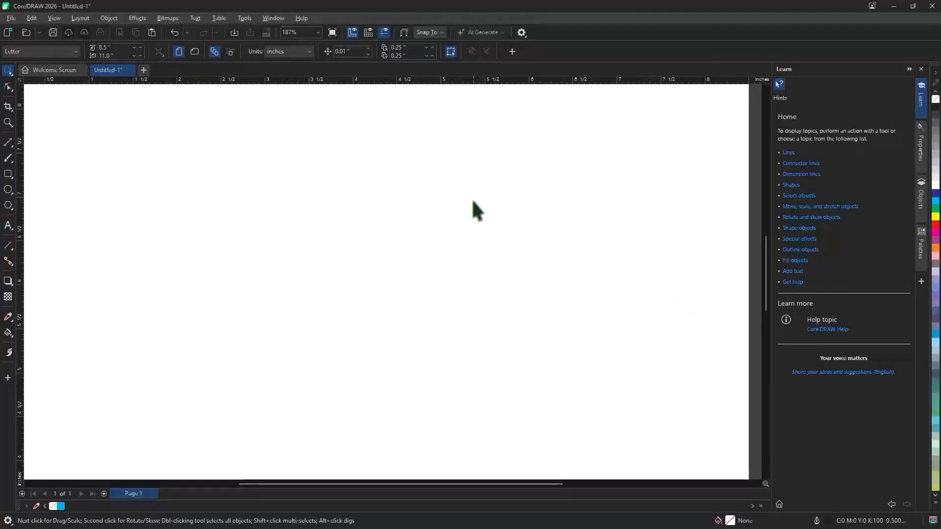
left_click_drag(288, 281, 291, 283)
left_click(8, 71)
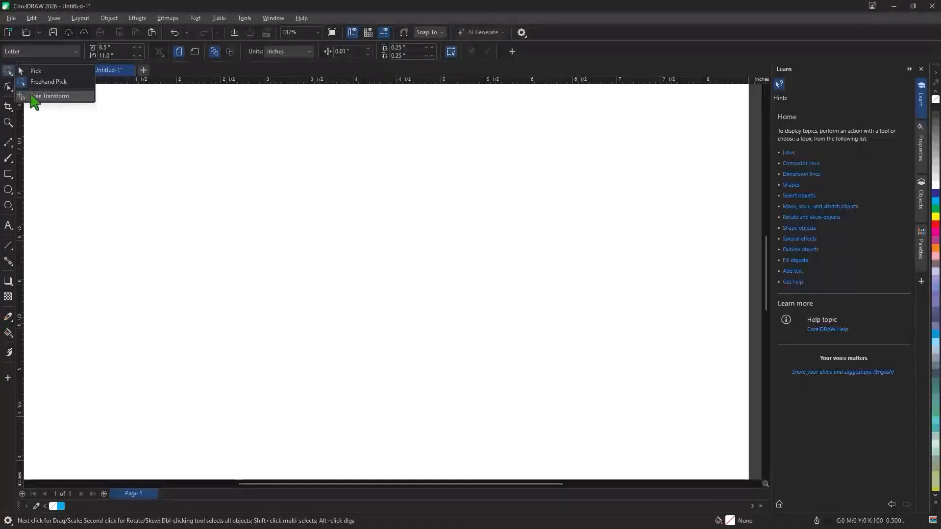
left_click(50, 96)
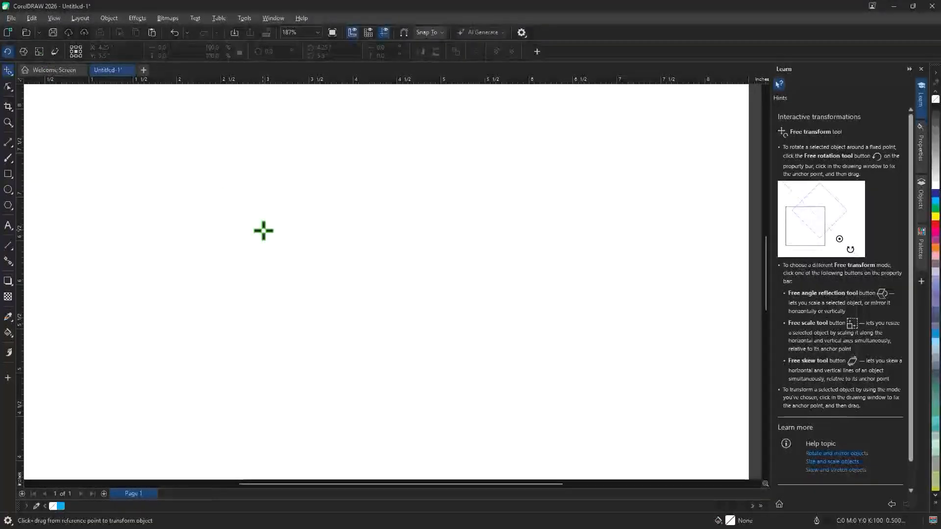
Draw a square about 1.16 inches wide and fill it with yellow.
left_click(8, 173)
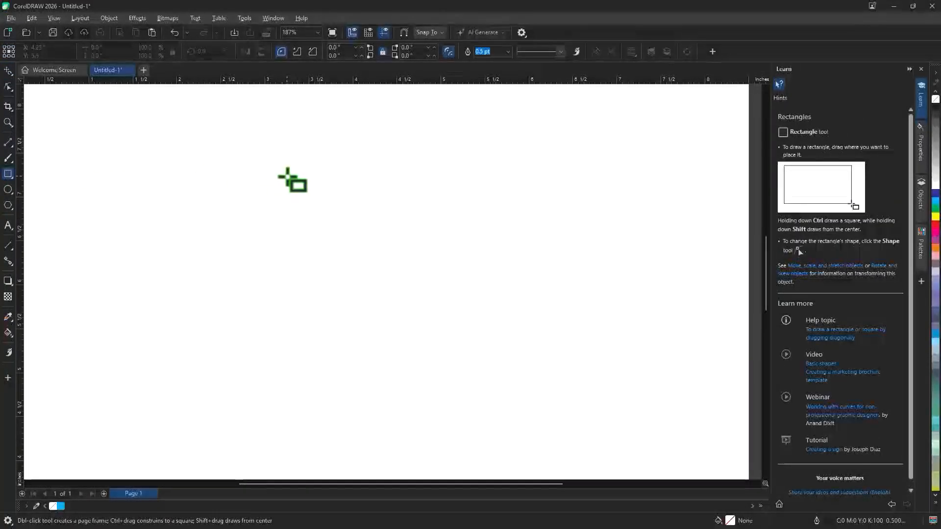
left_click_drag(286, 175, 390, 278)
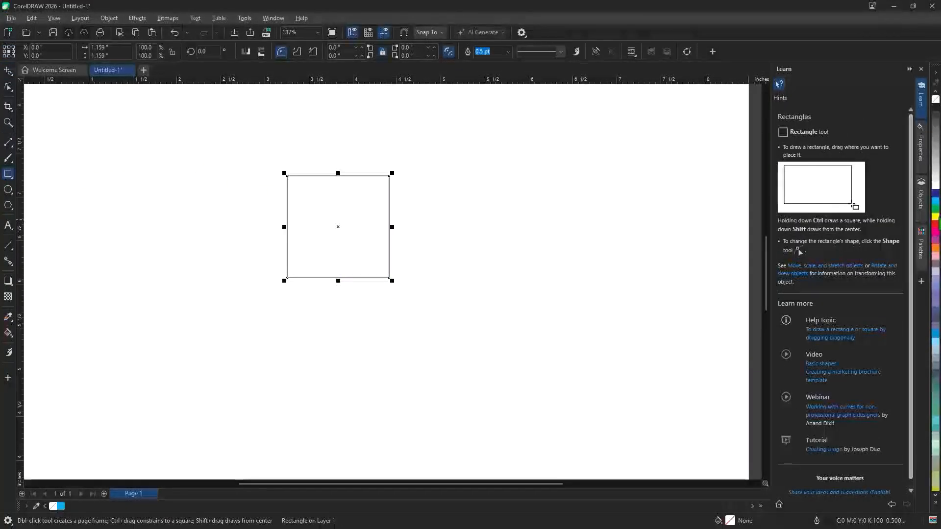
left_click(936, 218)
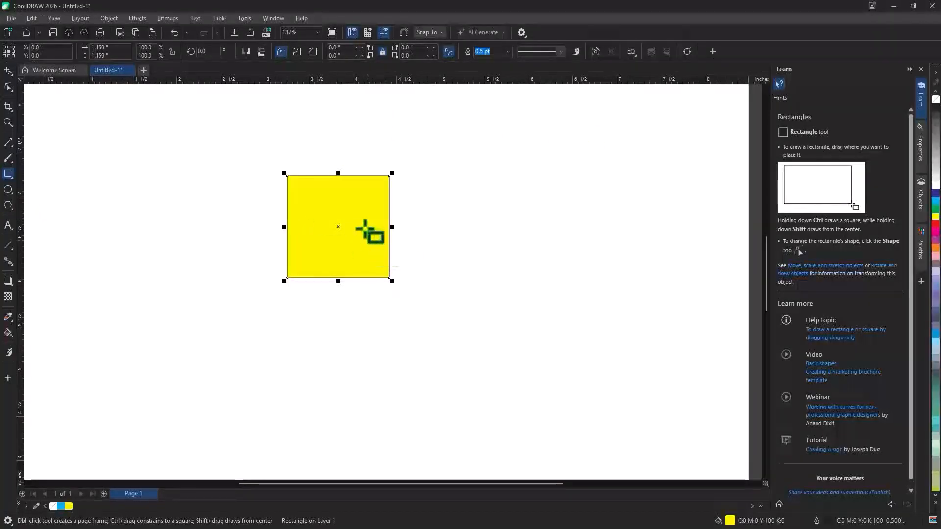
scroll(346, 198, "up", 1)
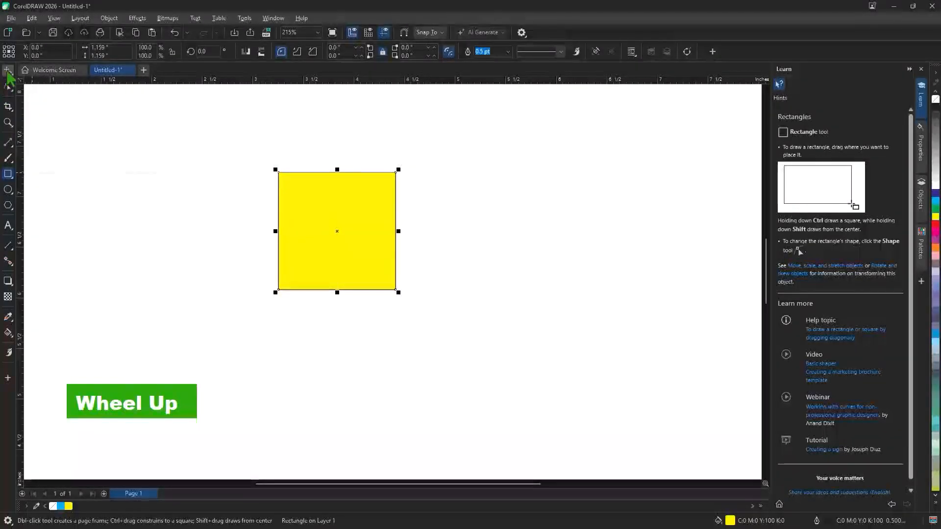
Try a 90-degree Free Rotation of the yellow square about a point outside its lower-right corner, and undo it.
mouse_move(8, 73)
left_click(47, 96)
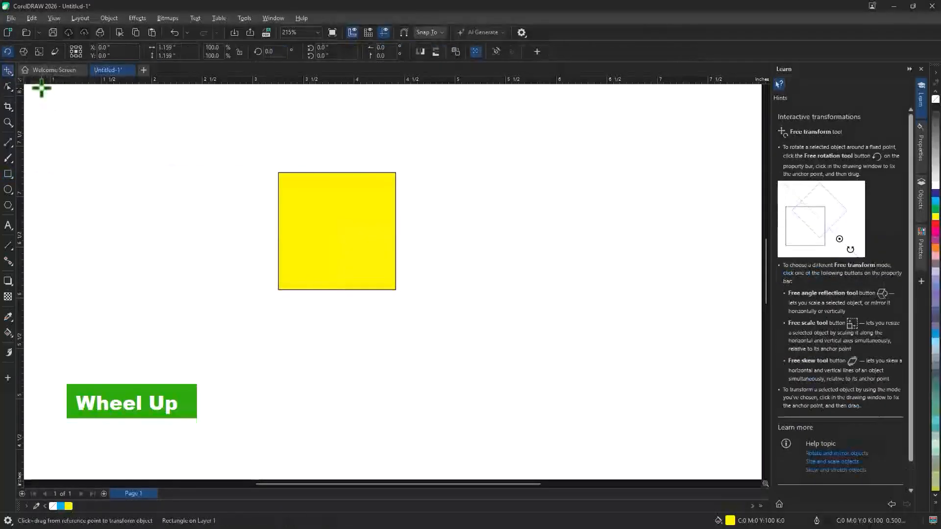
left_click(9, 53)
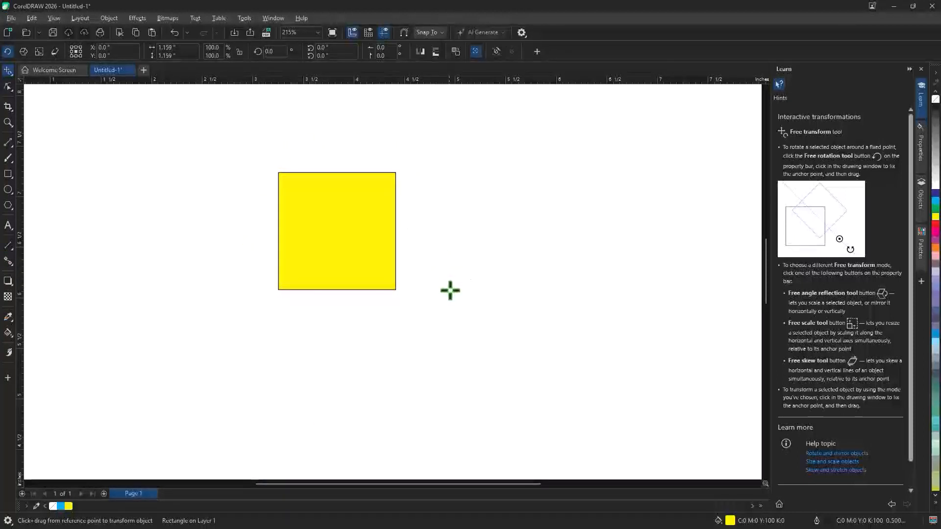
left_click_drag(449, 289, 445, 257)
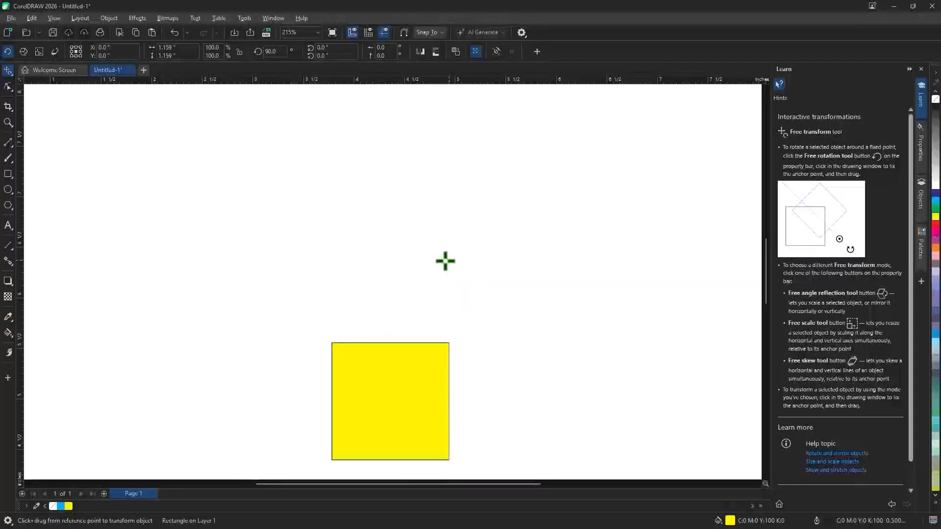
key("ctrl+z")
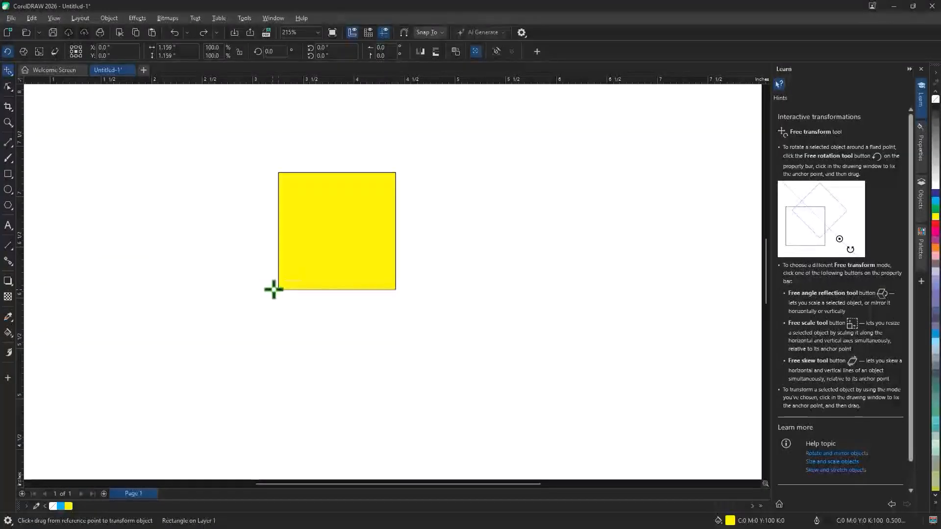
Free-rotate the yellow square about its lower-left corner to about 41 degrees, and undo the extra rotations.
left_click_drag(279, 289, 284, 232)
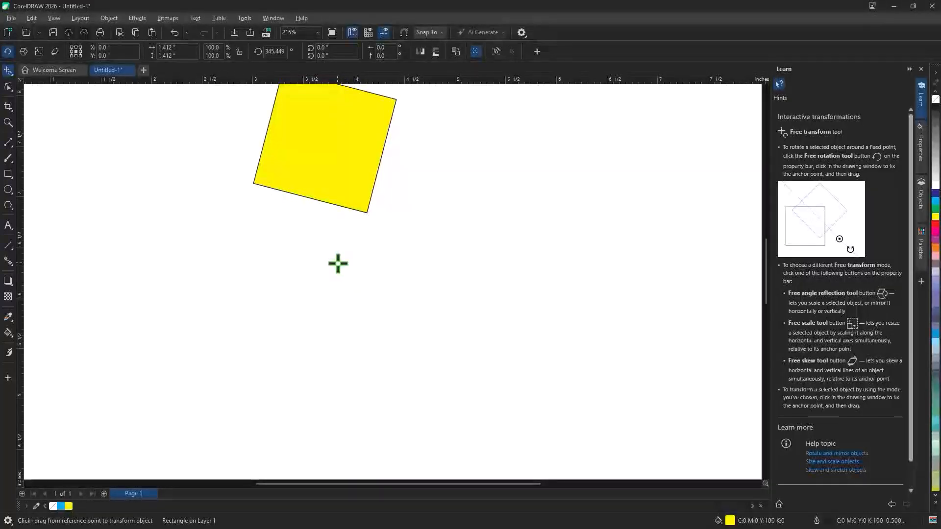
key("ctrl+z")
key("ctrl+z")
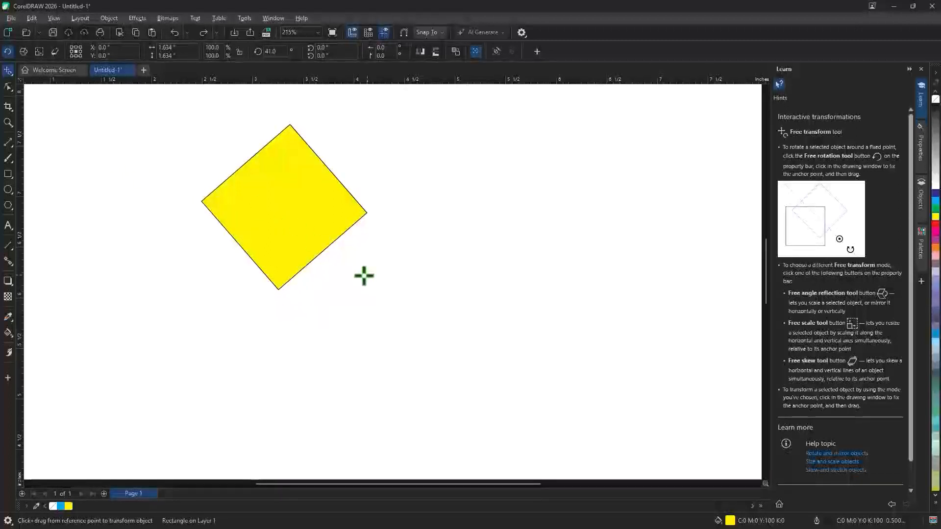
Enable applying transformations to a duplicate, and rotate a copy about the diamond's right corner to an angle of about 14.8 degrees.
left_click(454, 50)
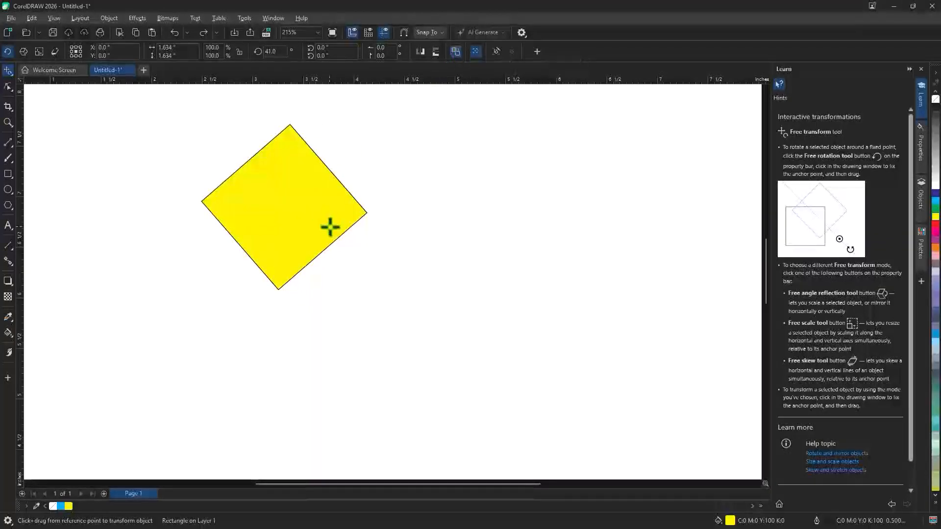
mouse_move(367, 213)
left_mouse_down()
mouse_move(352, 232)
mouse_move(316, 194)
mouse_move(392, 180)
mouse_move(392, 214)
mouse_move(366, 225)
mouse_move(381, 222)
left_mouse_up()
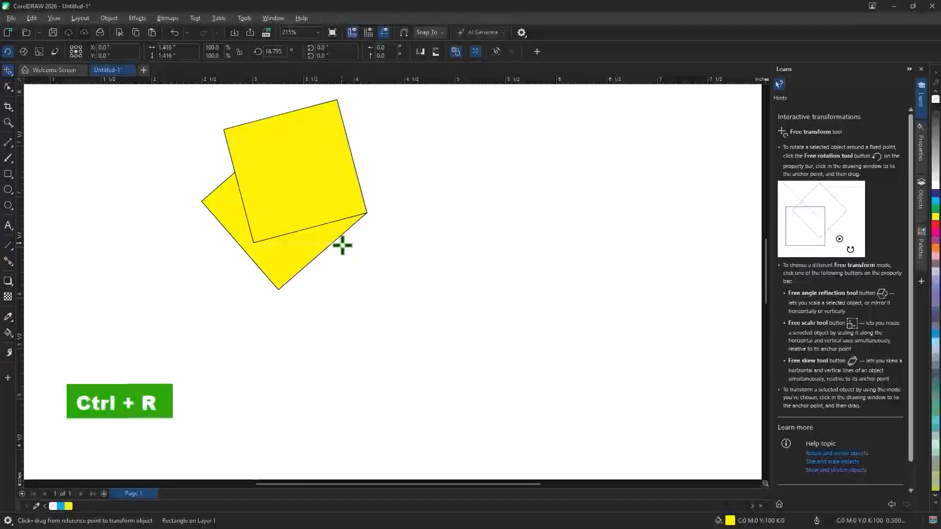
Repeat the duplicate rotation on the yellow square three times to add further rotated copies.
key("ctrl+r")
key("ctrl+r")
key("ctrl+r")
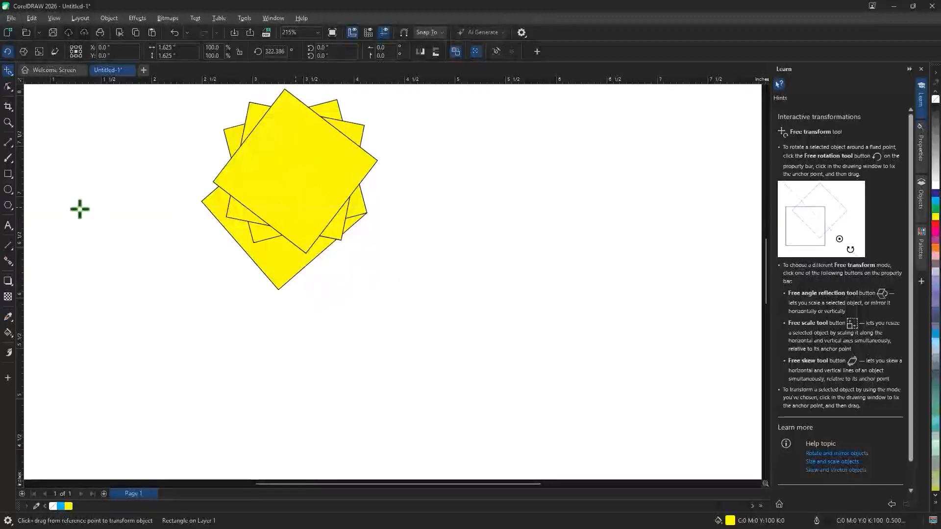
Draw a tall ellipse about 0.39 inches wide and 1.82 inches high beside the yellow squares, and fill it with red.
left_click(6, 174)
left_click(39, 190)
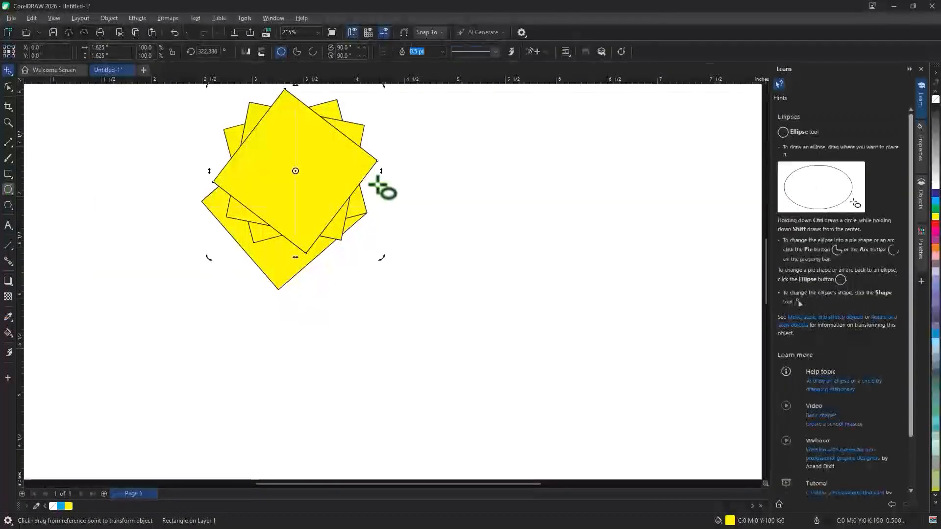
left_click_drag(491, 149, 533, 336)
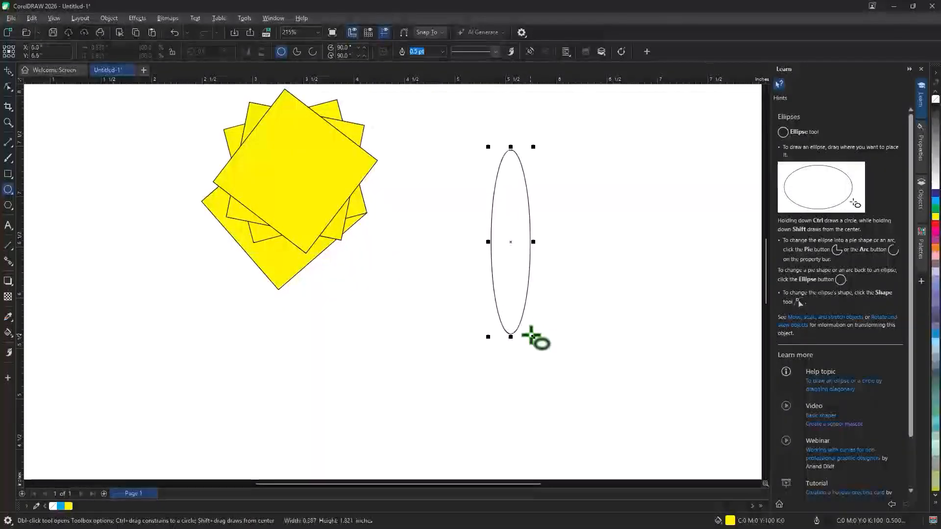
left_click(936, 225)
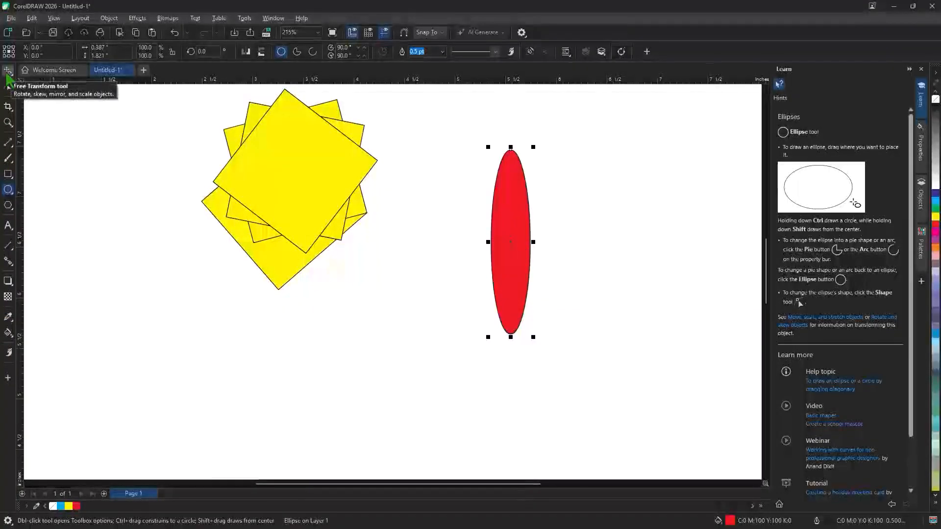
Free-rotate a duplicate of the red ellipse about its lower tip to about 14.8 degrees, and undo the extra repeated copy.
left_click(9, 72)
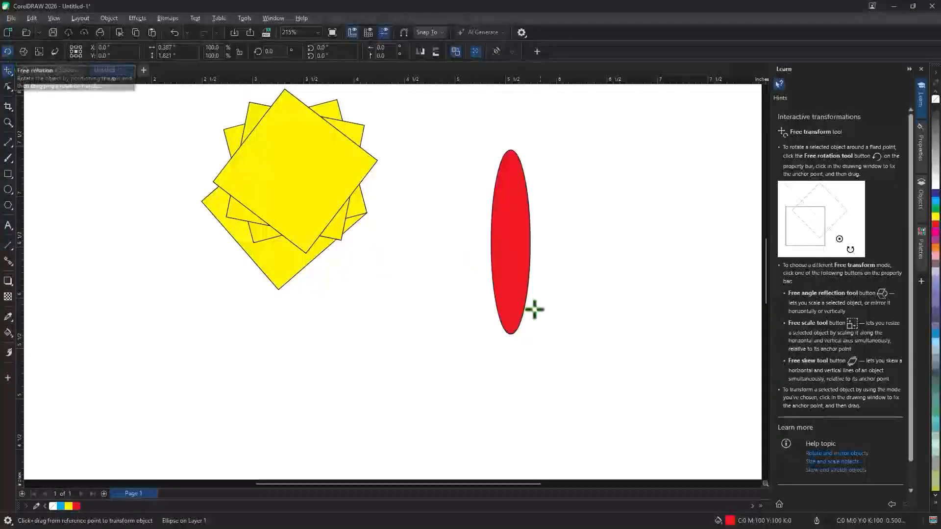
left_click_drag(512, 335, 519, 332)
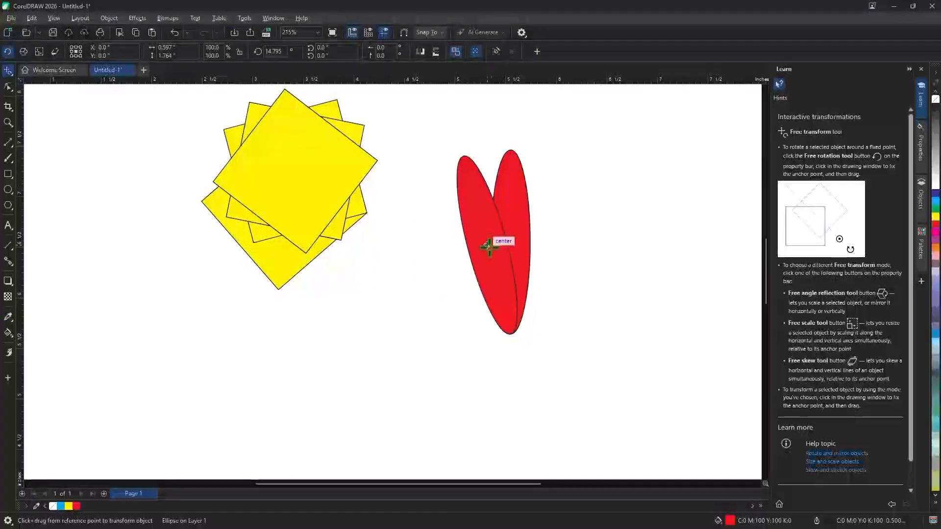
left_click(35, 20)
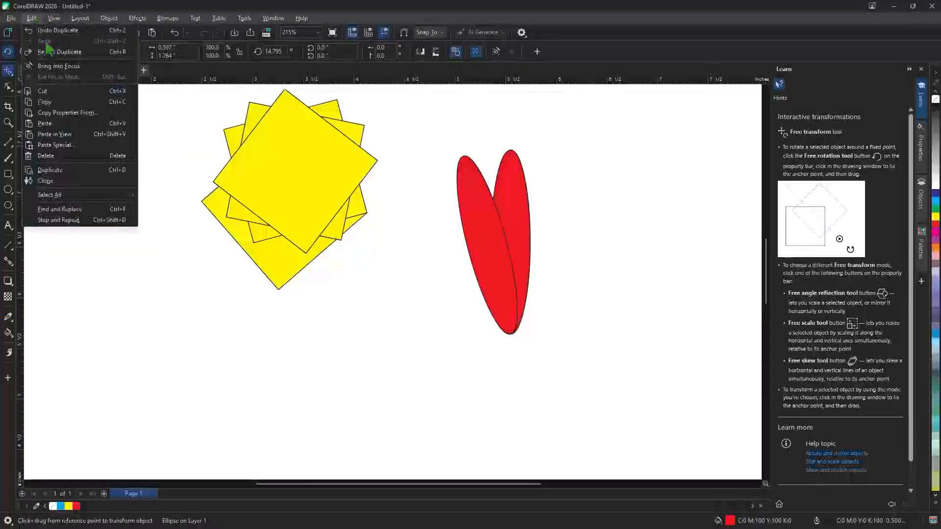
left_click(73, 52)
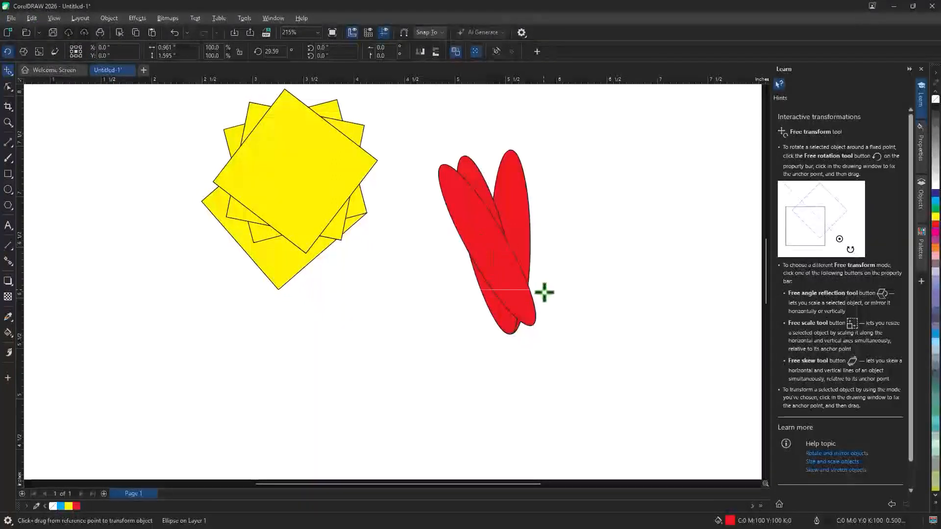
key("ctrl+z")
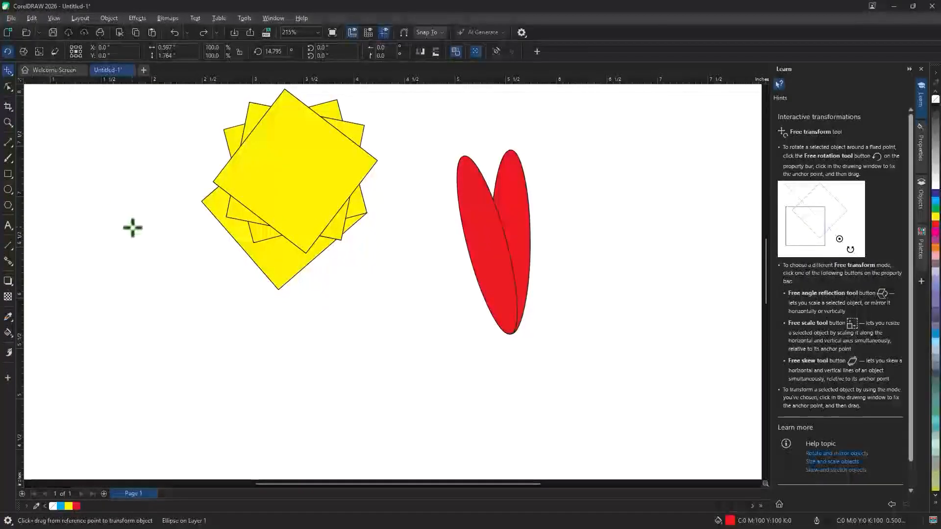
Move the tilted ellipse's rotation centre to its lower tip, and free-rotate a duplicate about that tip to about 50.2 degrees.
key("space")
left_click(492, 264)
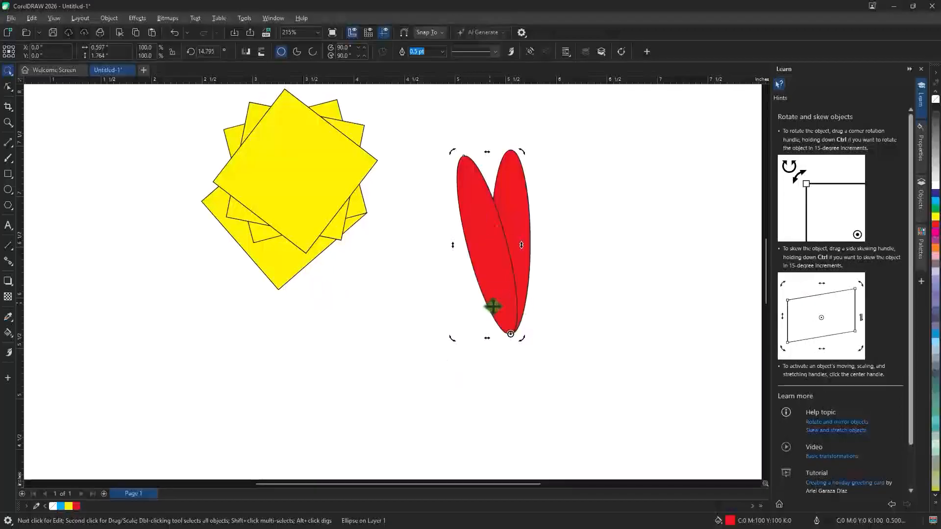
left_click(9, 72)
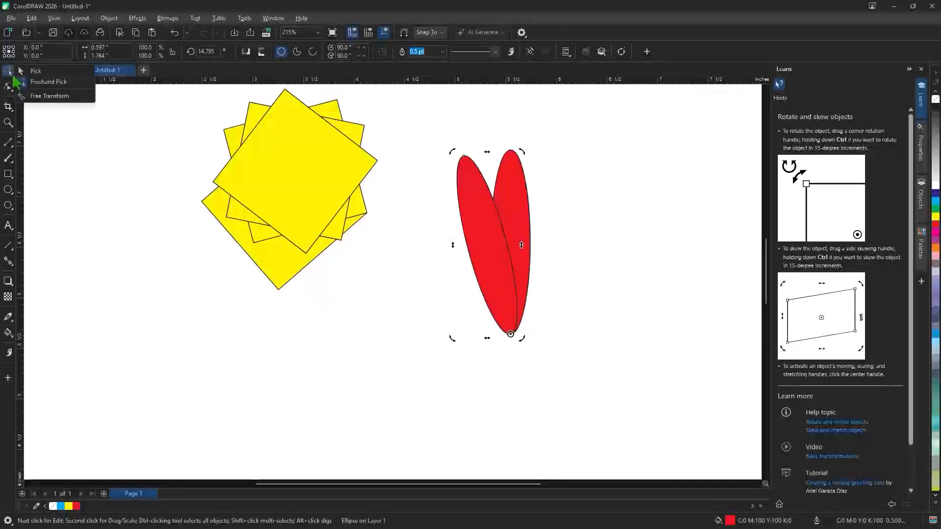
left_click(35, 97)
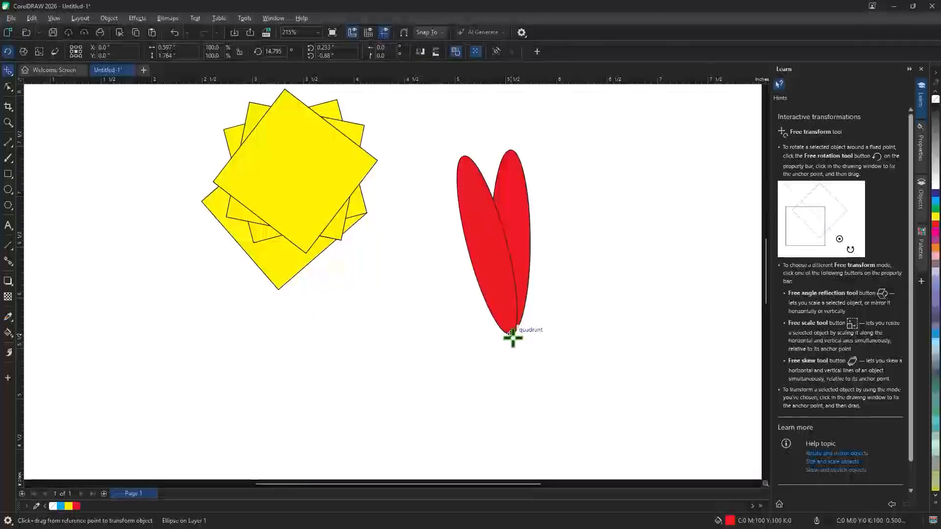
mouse_move(511, 335)
left_mouse_down()
mouse_move(514, 320)
mouse_move(516, 331)
left_mouse_up()
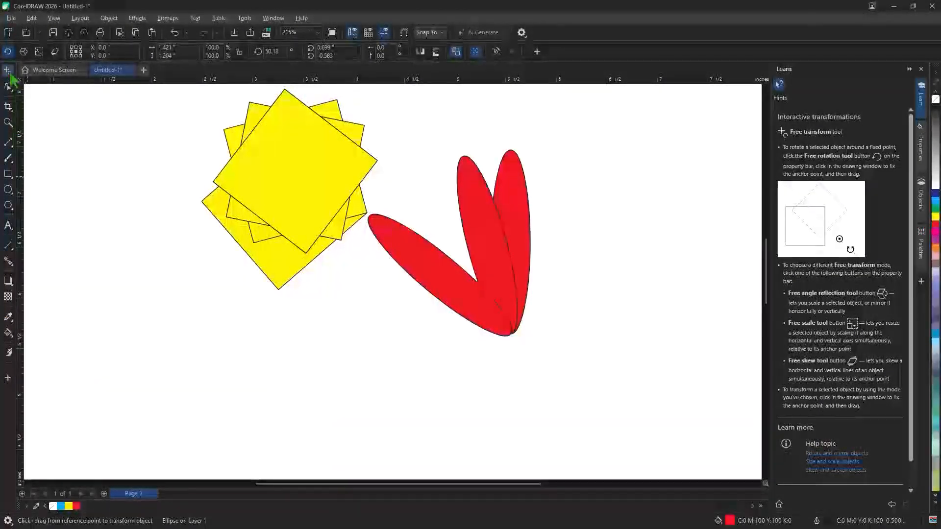
Delete all the red ellipses and yellow squares from the page.
left_click(12, 76)
left_click(35, 71)
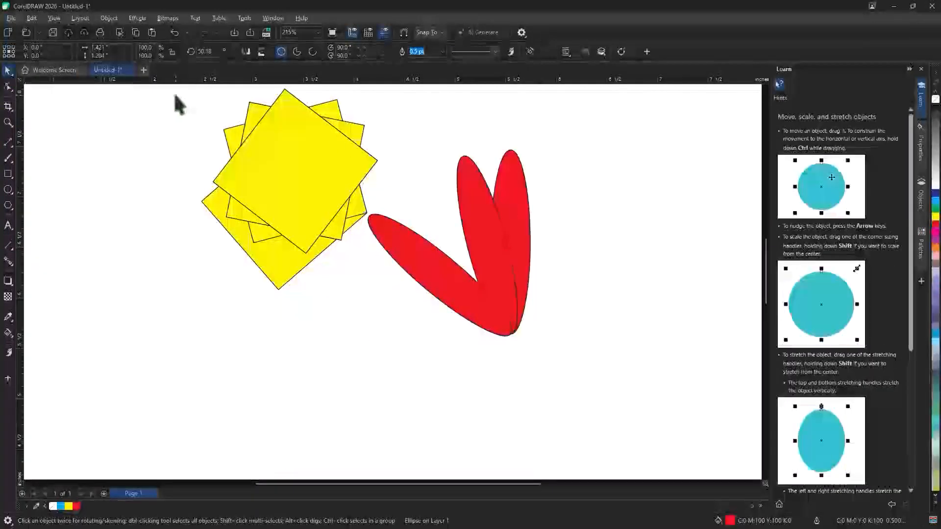
left_click_drag(175, 95, 611, 384)
key("Delete")
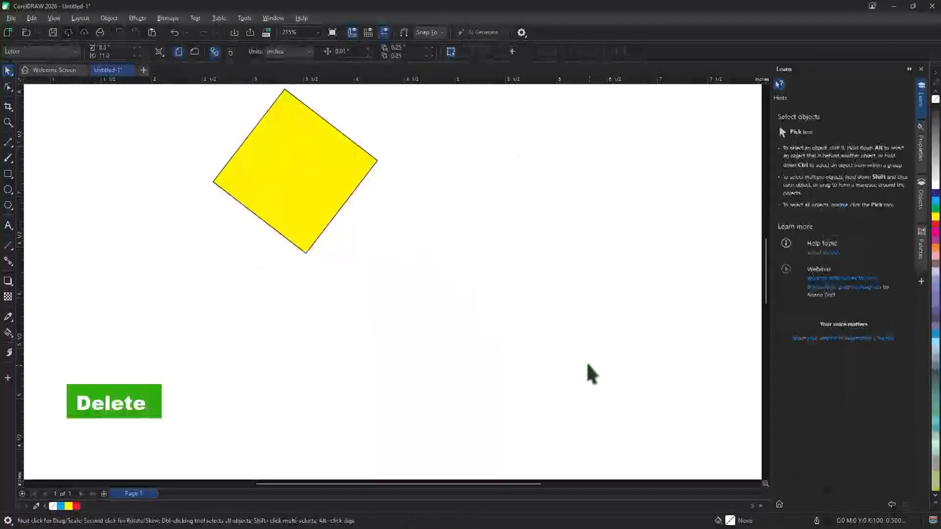
left_click_drag(339, 164, 359, 246)
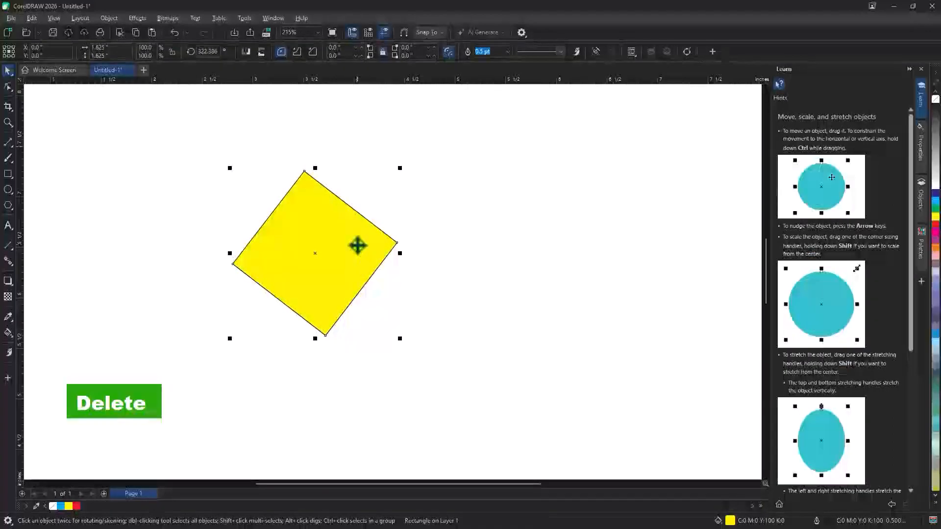
key("Delete")
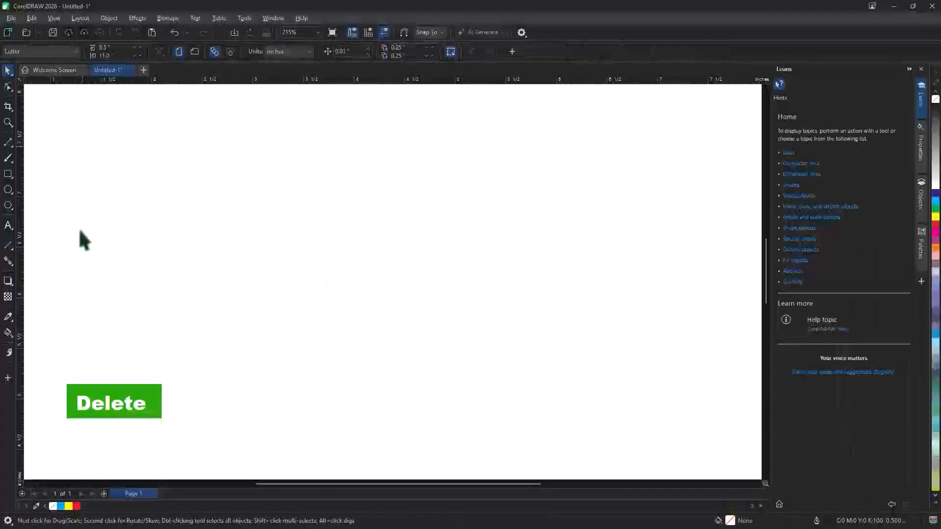
Draw an equal-sided polygon about 1.38 inches wide, change it to 3 sides and fill it with yellow.
left_click(8, 206)
left_click_drag(348, 198, 495, 327)
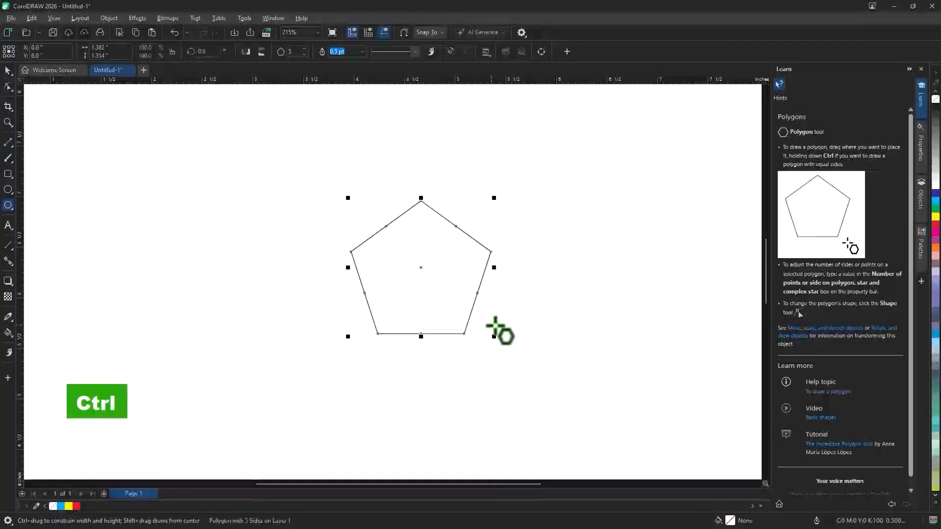
double_click(291, 52)
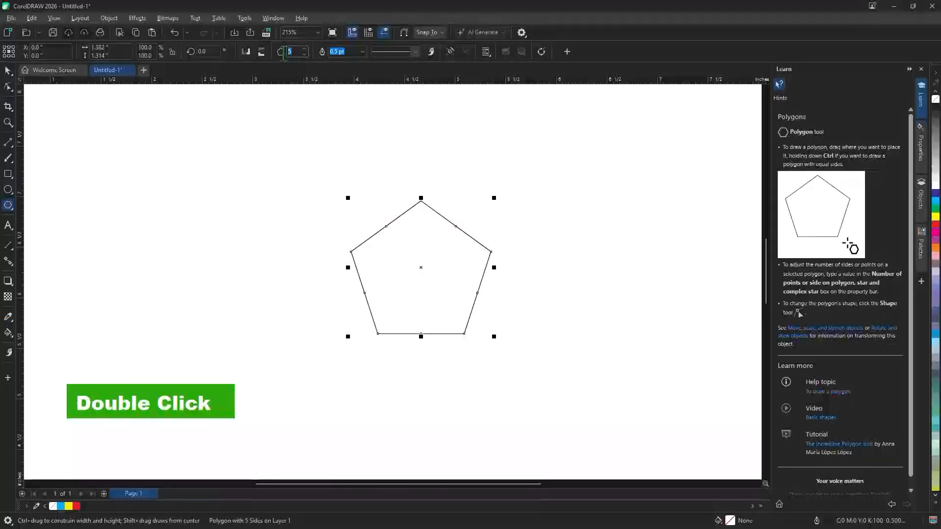
type("3")
key("Return")
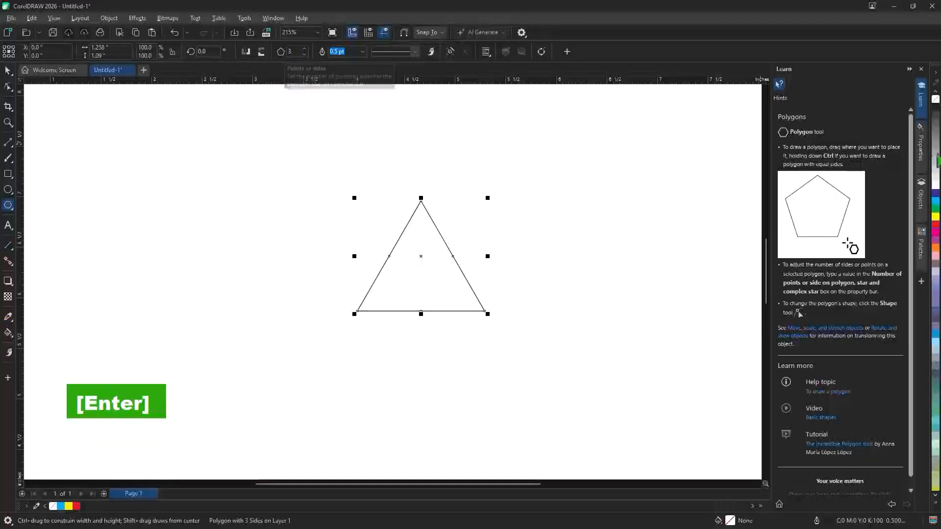
left_click(935, 216)
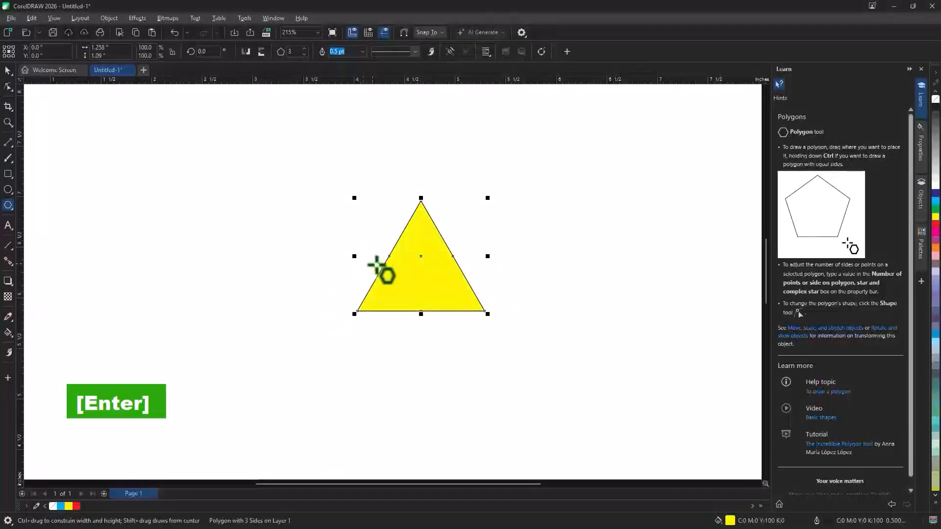
Mirror a duplicate of the yellow triangle across its left edge with Free Angle Reflection.
scroll(468, 240, "up", 1)
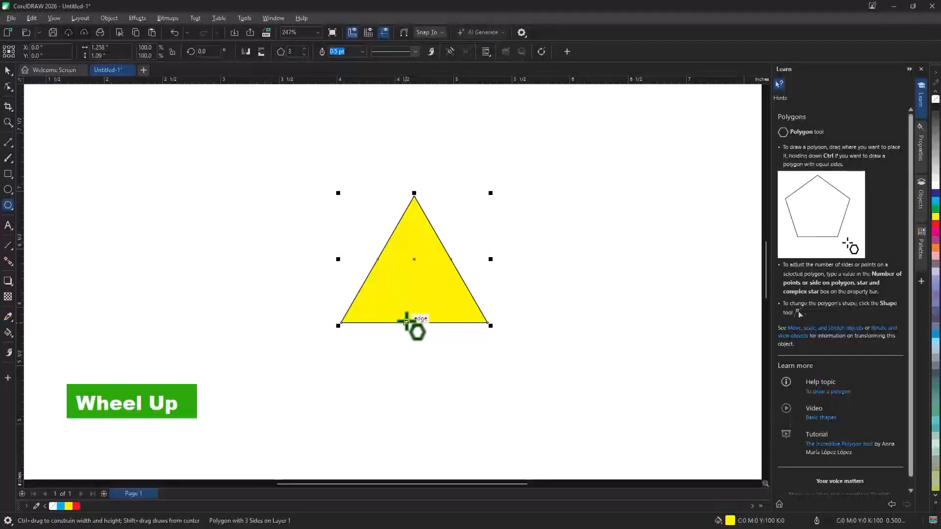
scroll(407, 318, "up", 1)
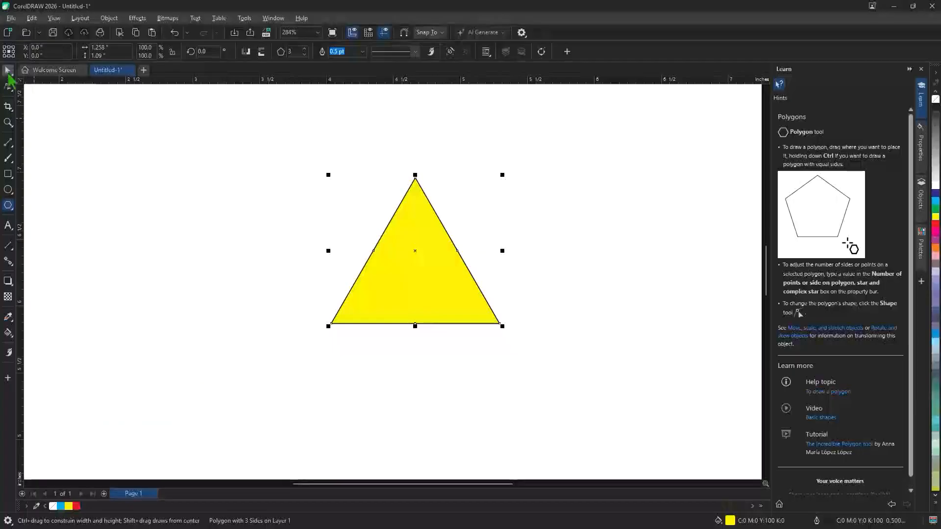
left_click(9, 74)
left_click(32, 94)
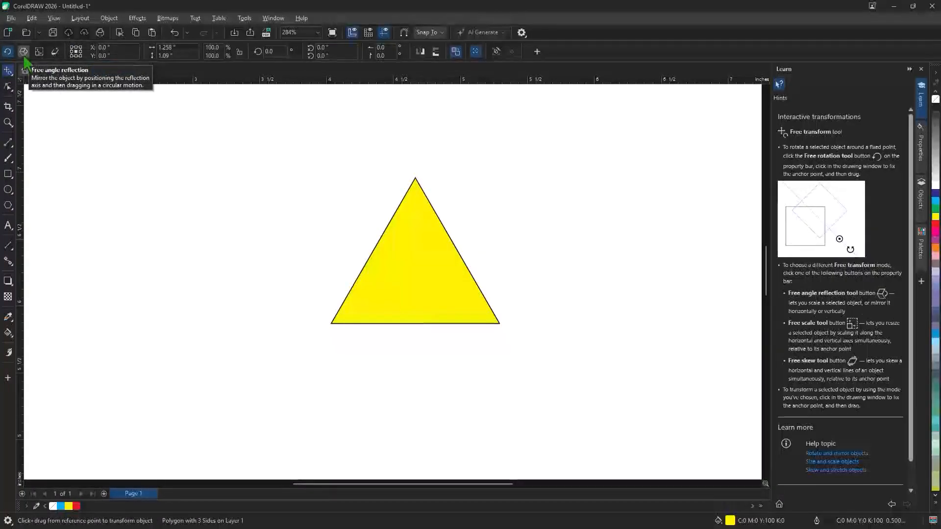
left_click(23, 54)
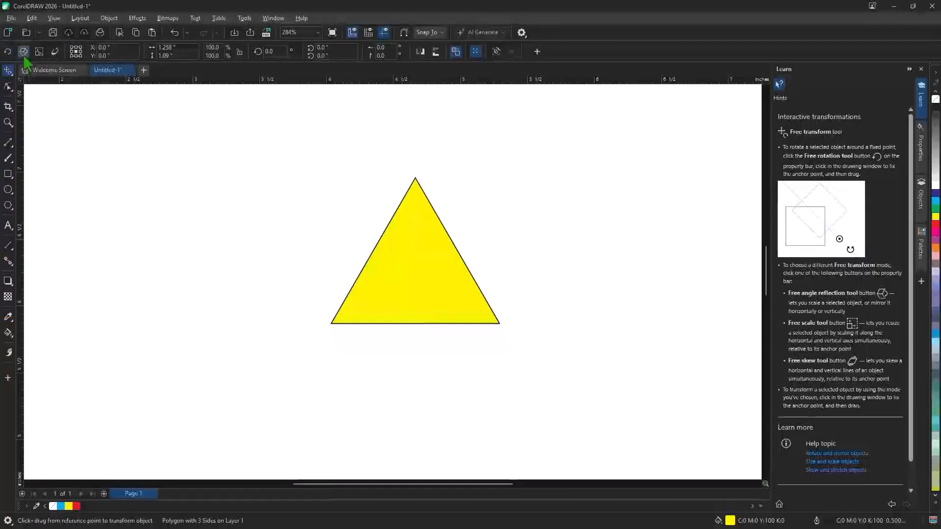
left_click(456, 52)
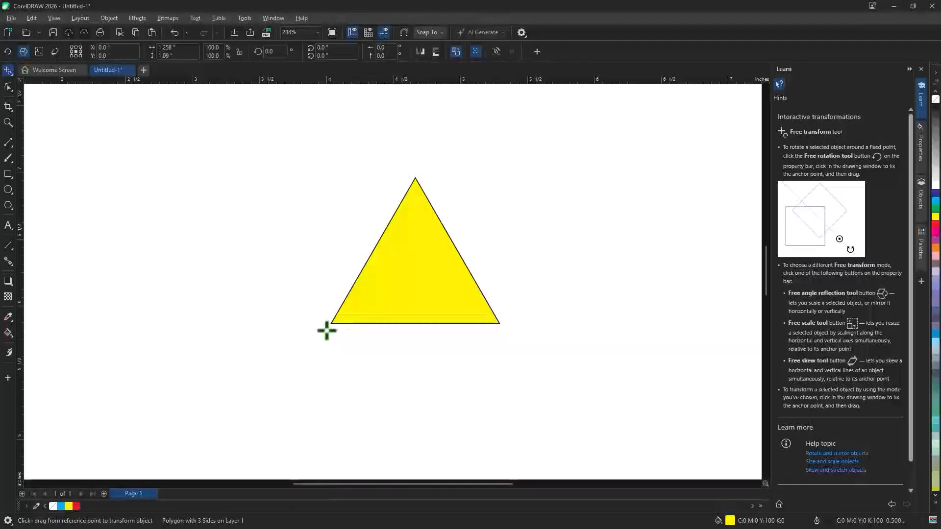
left_click_drag(416, 178, 331, 323)
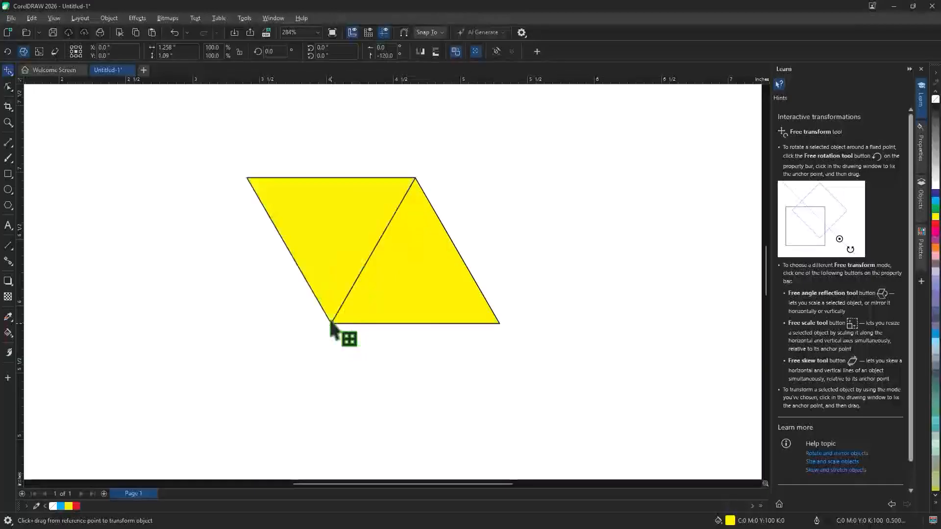
Turn off applying transformations to a duplicate, and mirror a dropped copy of the original triangle across its right edge with Free Angle Reflection.
left_click(459, 53)
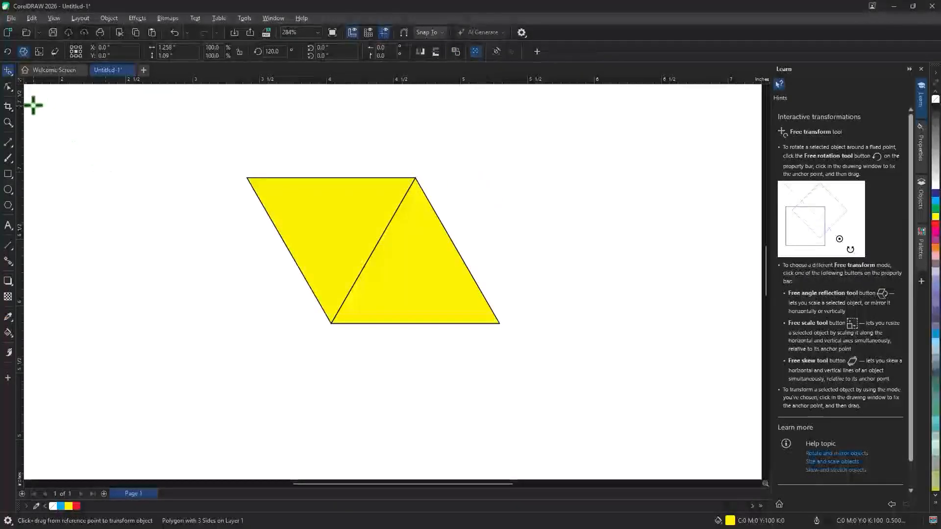
key("space")
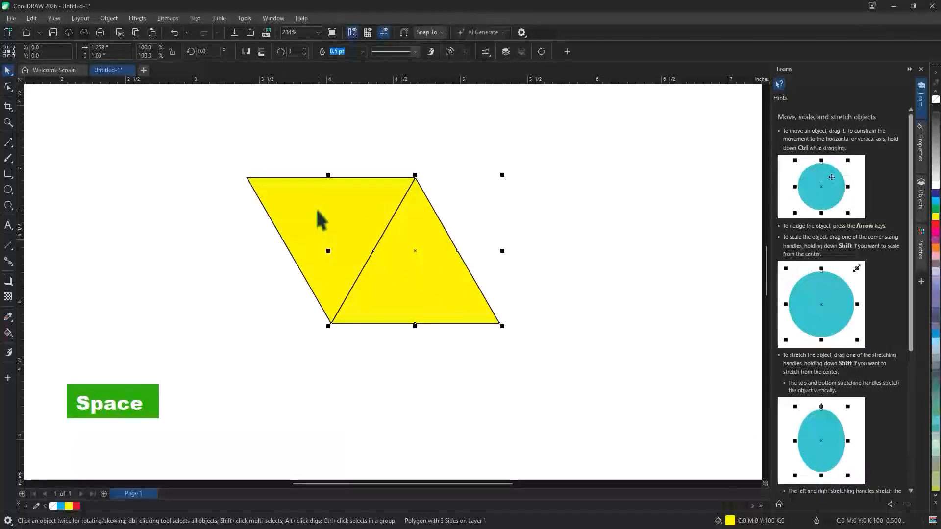
left_click(9, 73)
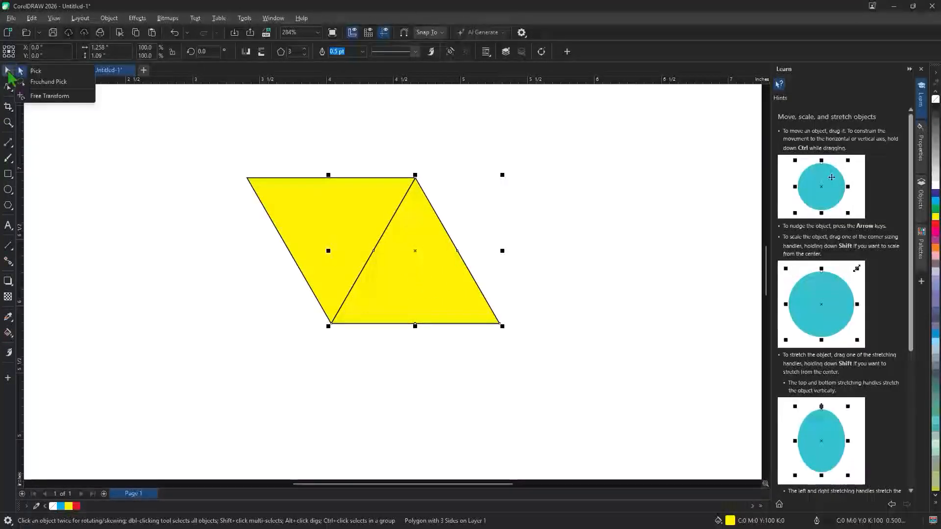
left_click(43, 95)
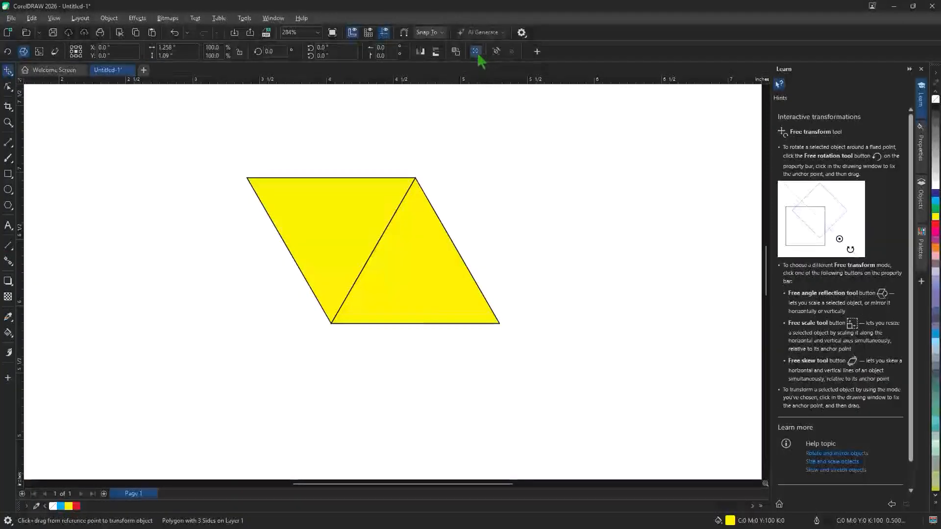
left_click_drag(418, 179, 501, 324)
right_click(500, 322)
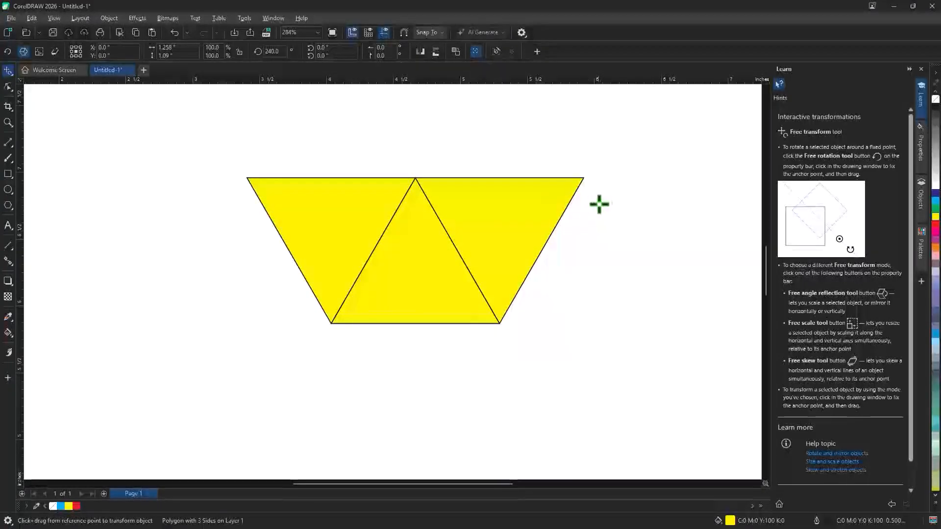
Select all three triangles and mirror a copy of them across their common top edge to complete a hexagon.
key("space")
left_click_drag(642, 146, 473, 265)
left_click_drag(265, 338, 237, 337)
left_click(9, 87)
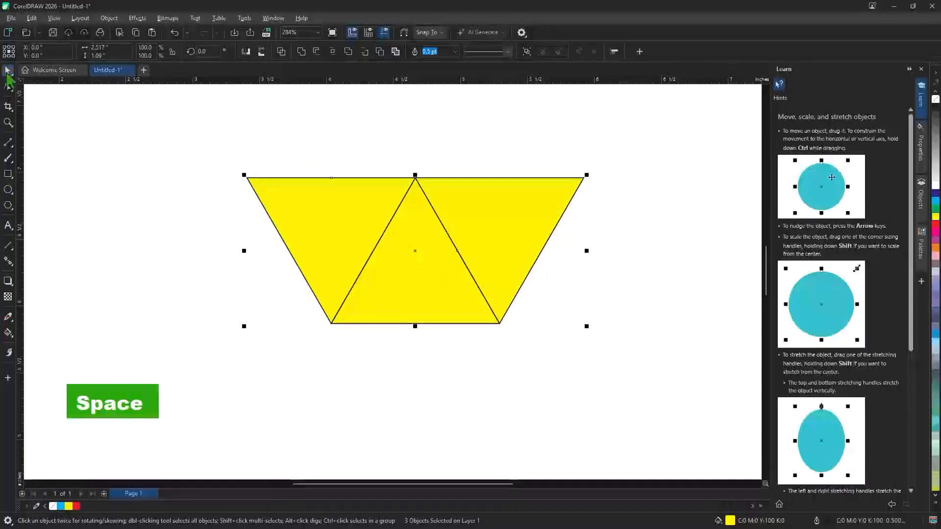
left_click(39, 97)
key("space")
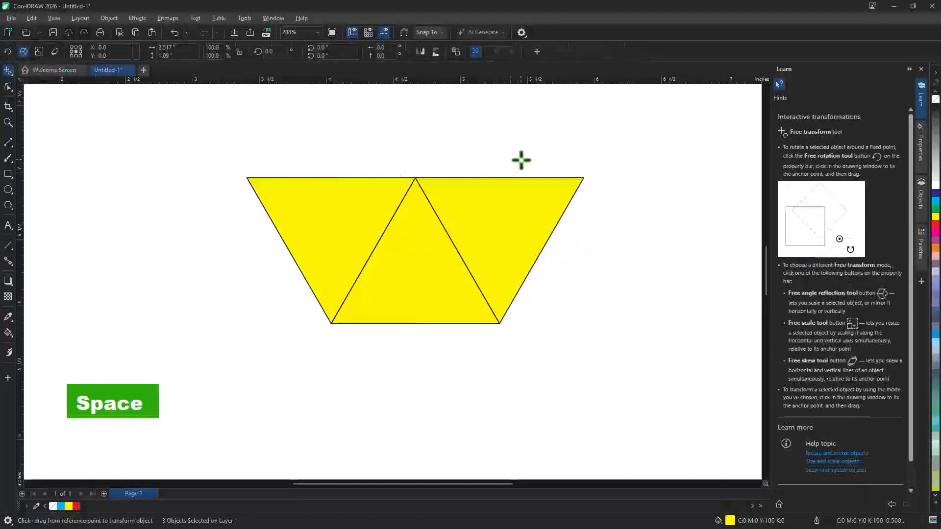
left_click_drag(583, 178, 251, 181)
right_click(250, 182)
scroll(370, 267, "down", 1)
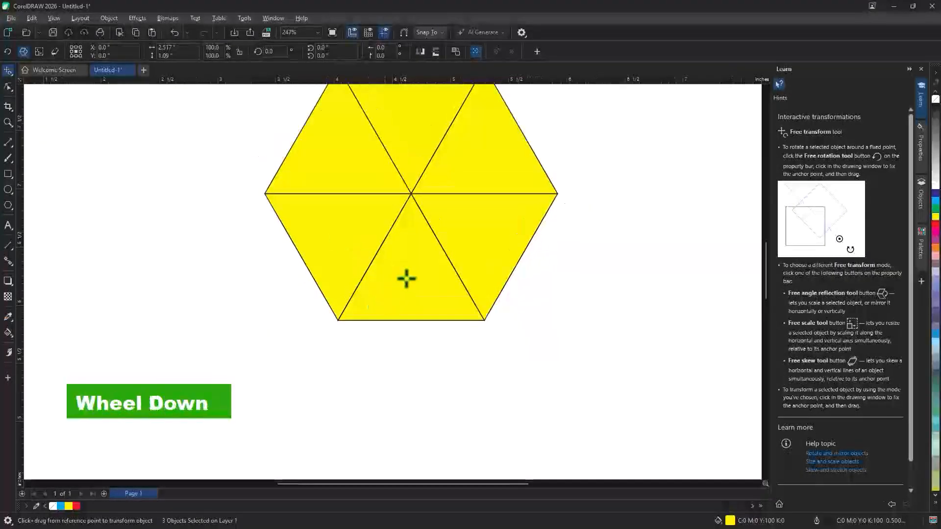
Select all six yellow triangles, group them into one hexagon and move the group slightly to the right.
scroll(406, 279, "down", 2)
scroll(404, 220, "up", 2)
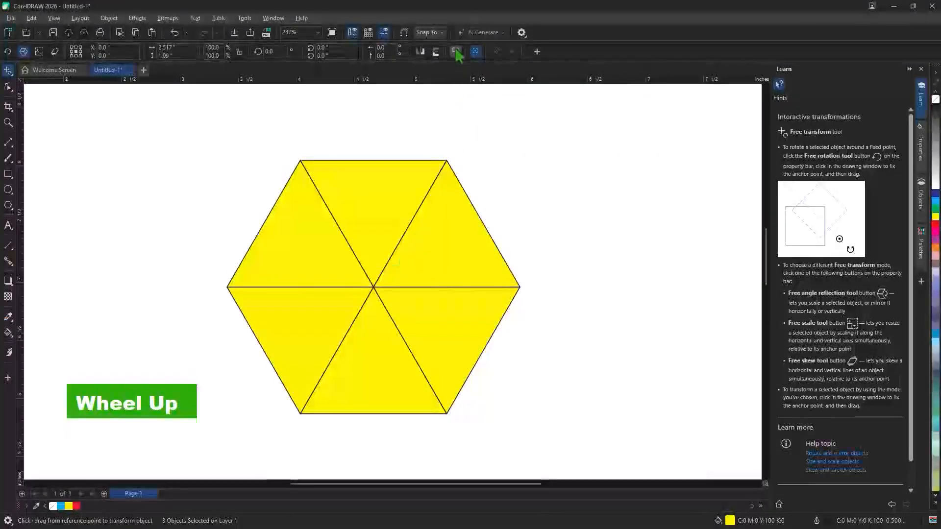
scroll(397, 228, "down", 1)
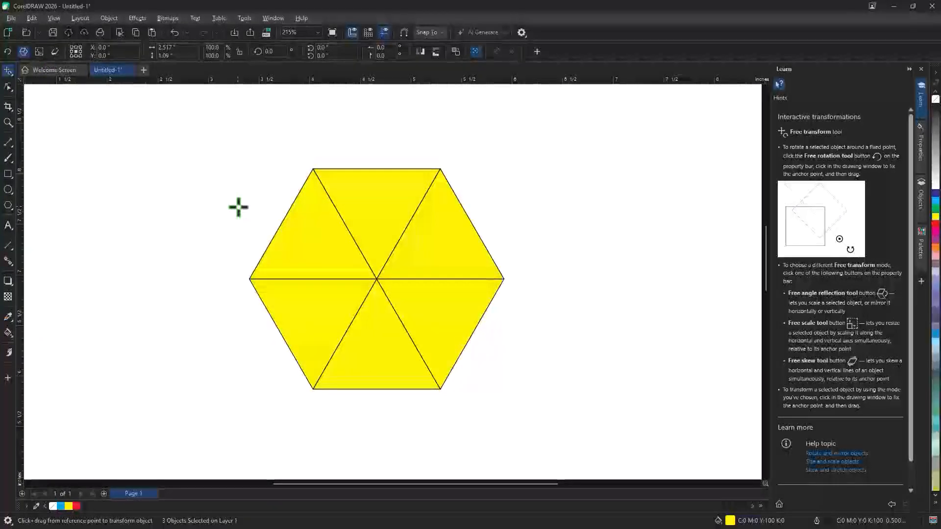
key("Escape")
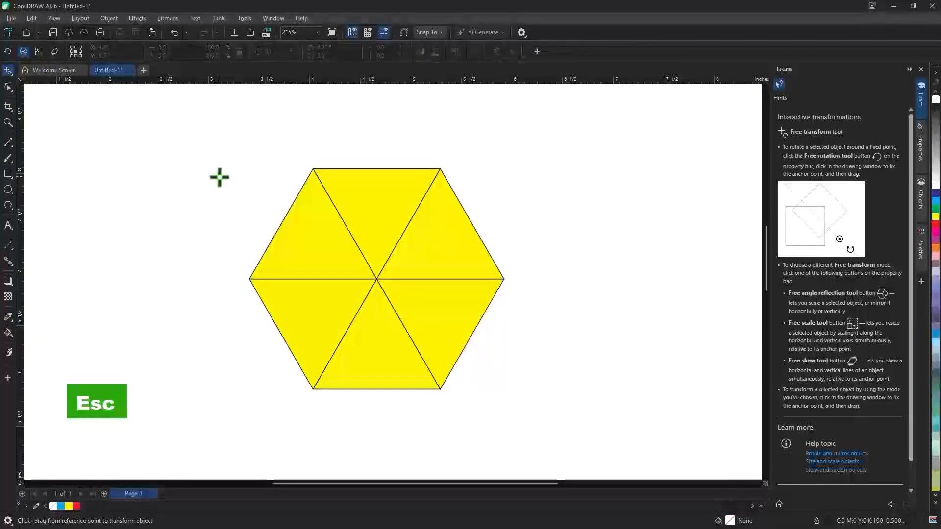
key("space")
left_click_drag(200, 154, 318, 276)
left_click_drag(498, 397, 515, 396)
right_click(475, 304)
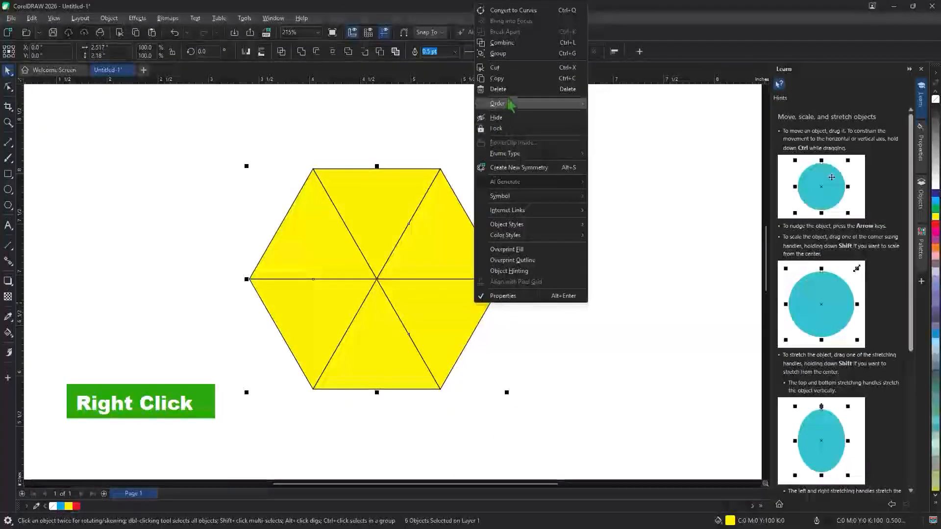
left_click(517, 54)
left_click_drag(424, 251, 473, 268)
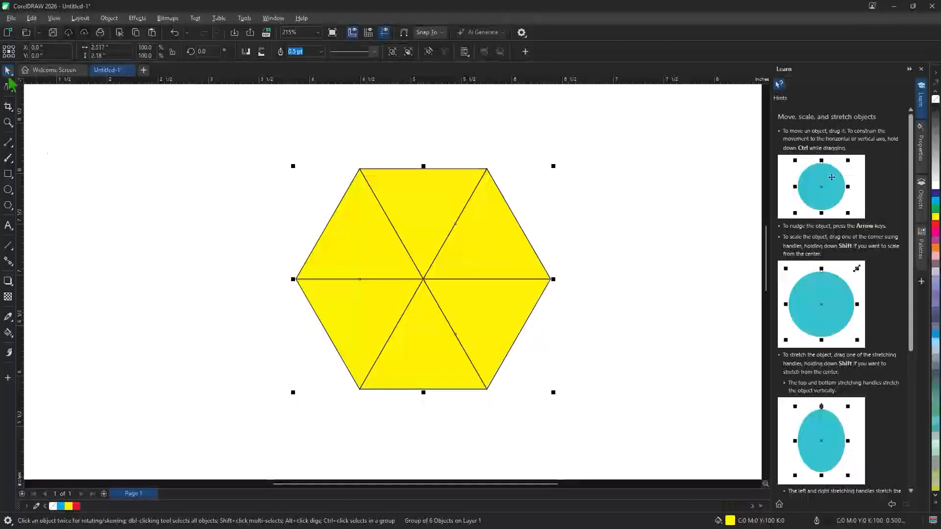
Enlarge a duplicate of the grouped hexagon proportionally from its centre to about 139% with Free Scale.
left_click(11, 74)
left_click(37, 94)
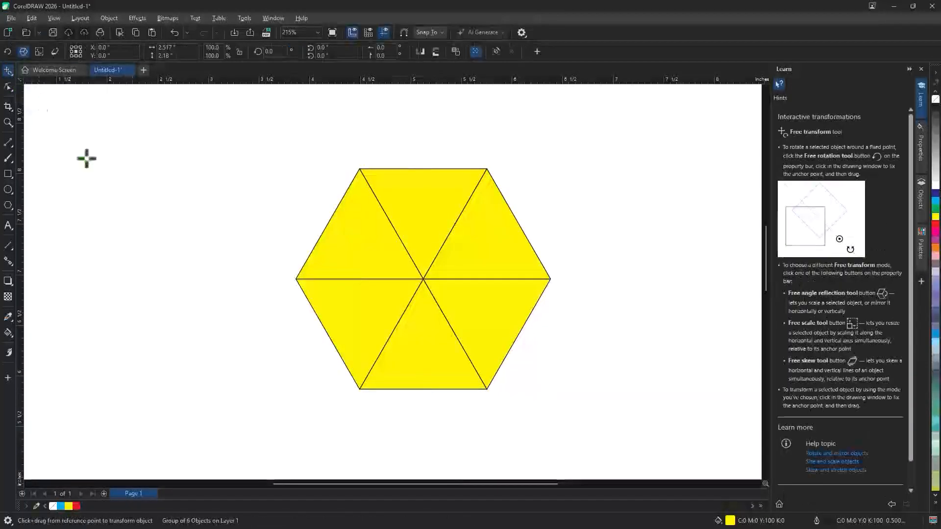
left_click(40, 49)
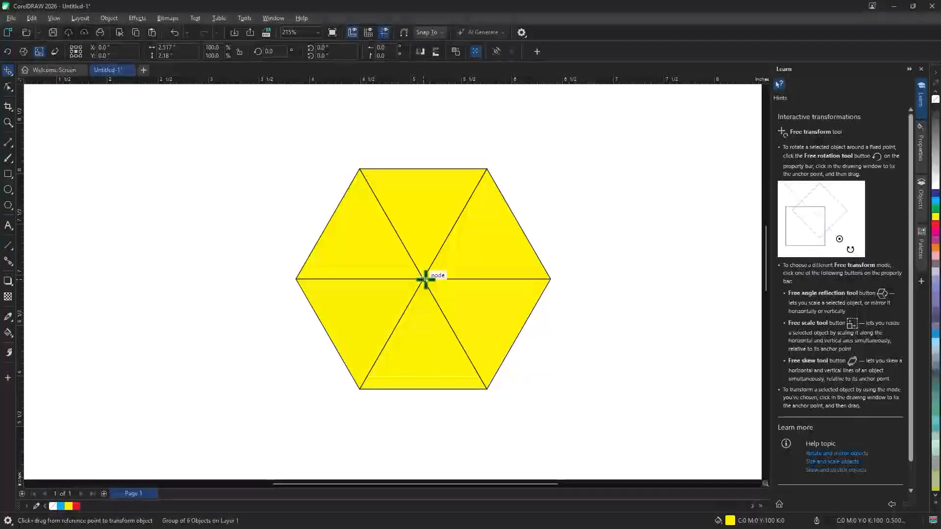
left_click_drag(425, 279, 500, 234)
right_click(501, 234, "ctrl")
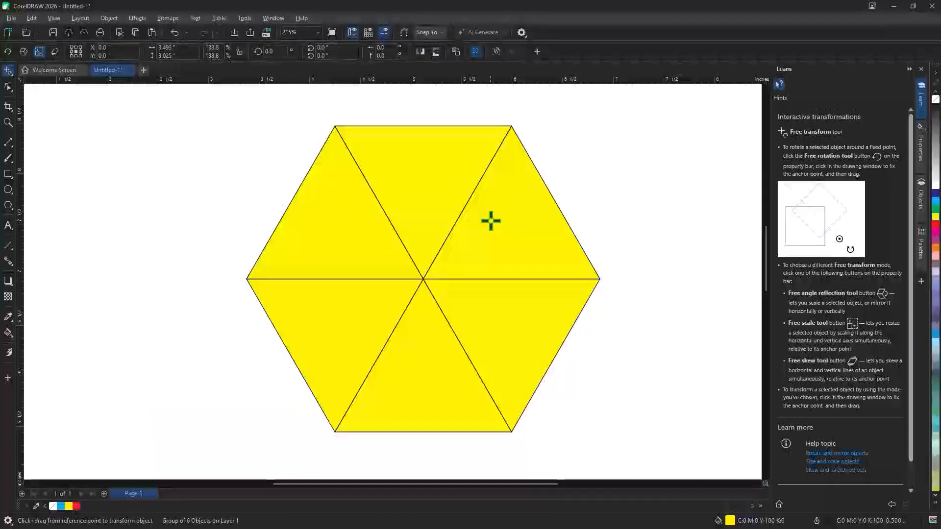
Send the enlarged hexagon to the back of the layer, behind the original hexagon.
left_click(8, 88)
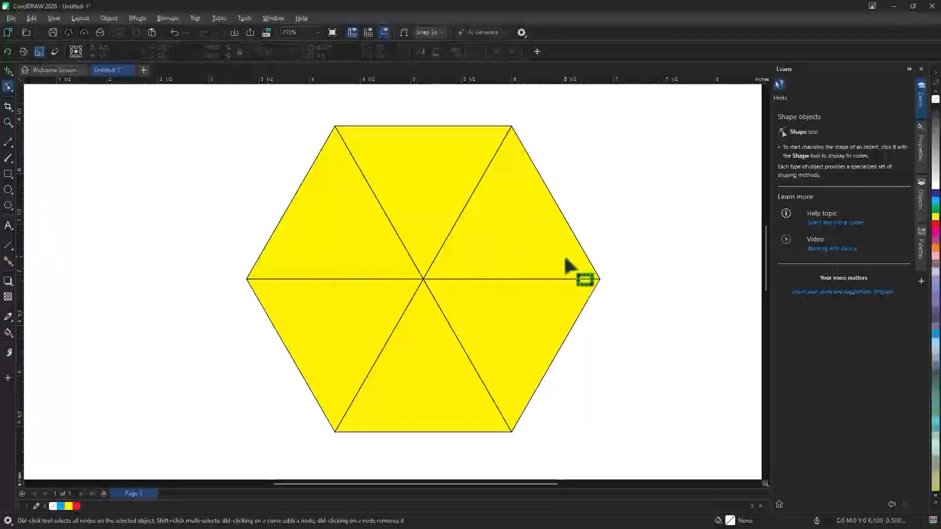
key("space")
right_click(550, 248)
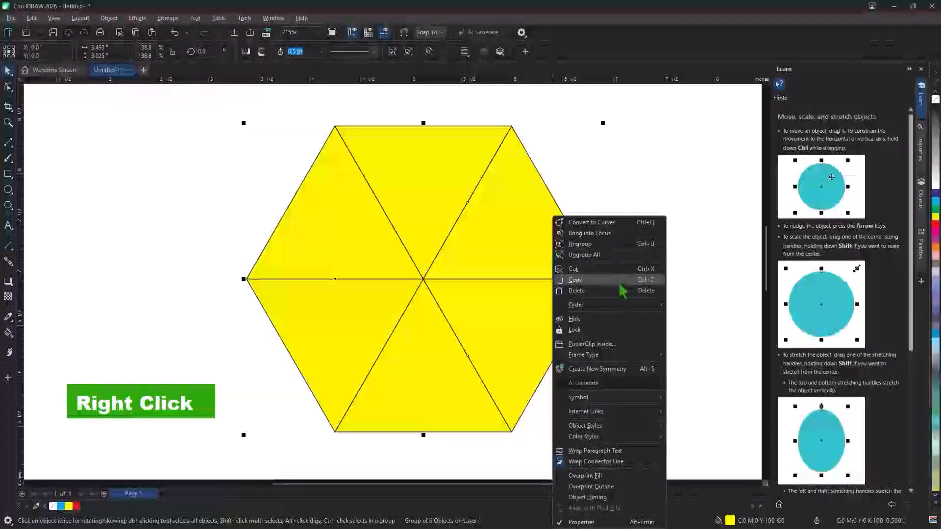
mouse_move(632, 305)
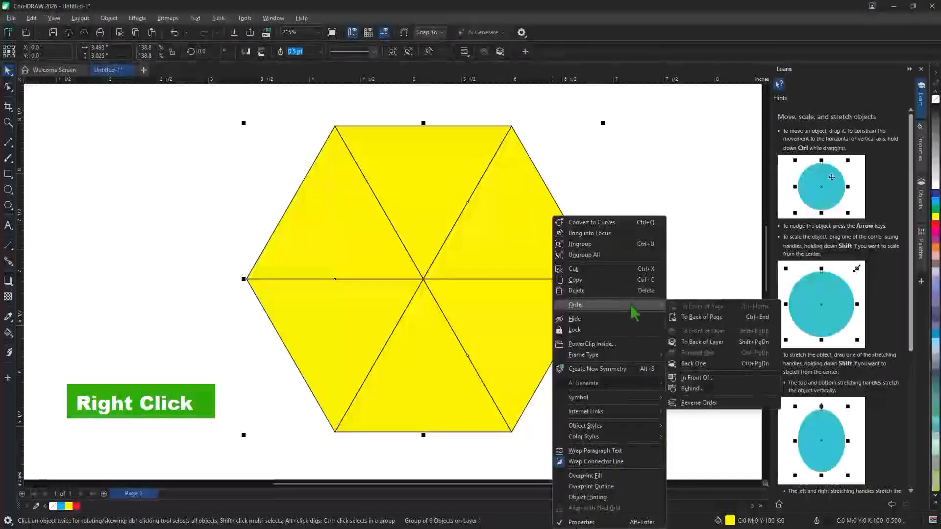
left_click(727, 343)
left_click(672, 300)
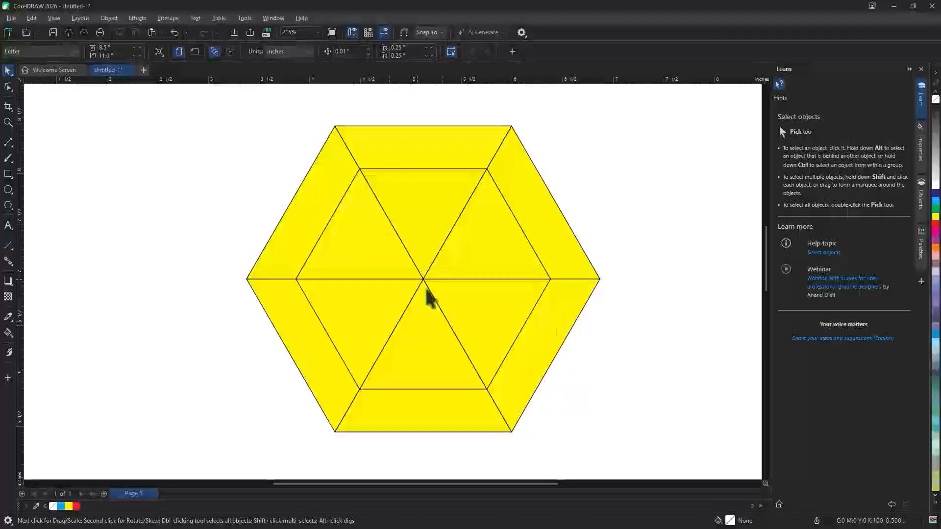
Shift the smaller hexagon off centre over the larger one and delete both hexagons.
left_click_drag(463, 310, 521, 314)
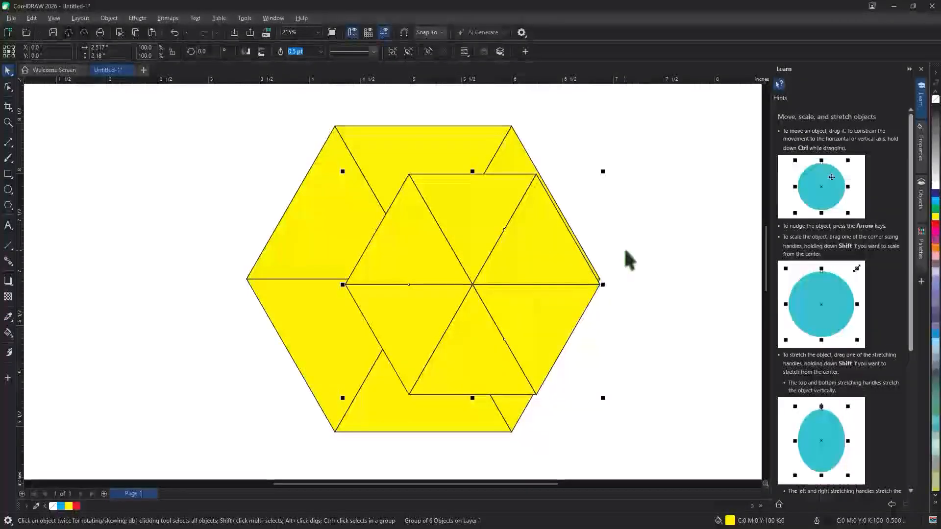
left_click(653, 276)
left_click_drag(512, 285, 498, 291)
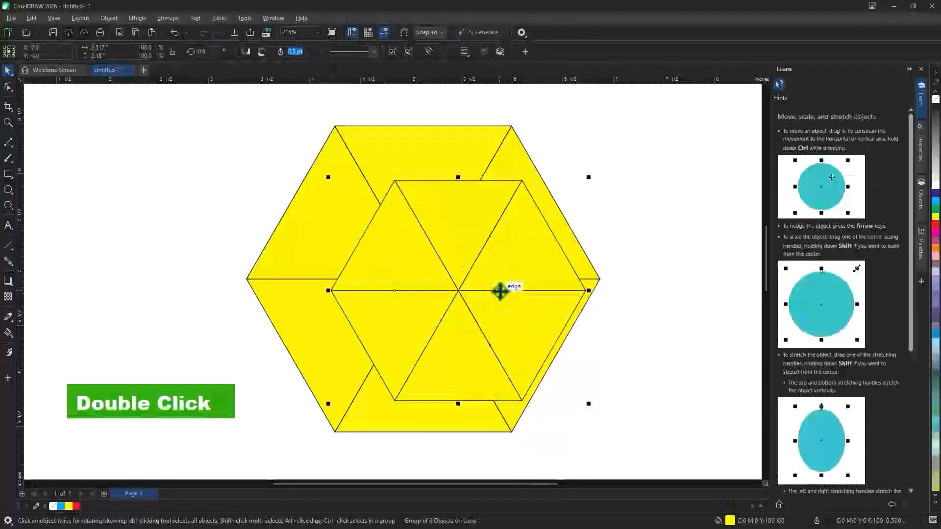
key("Delete")
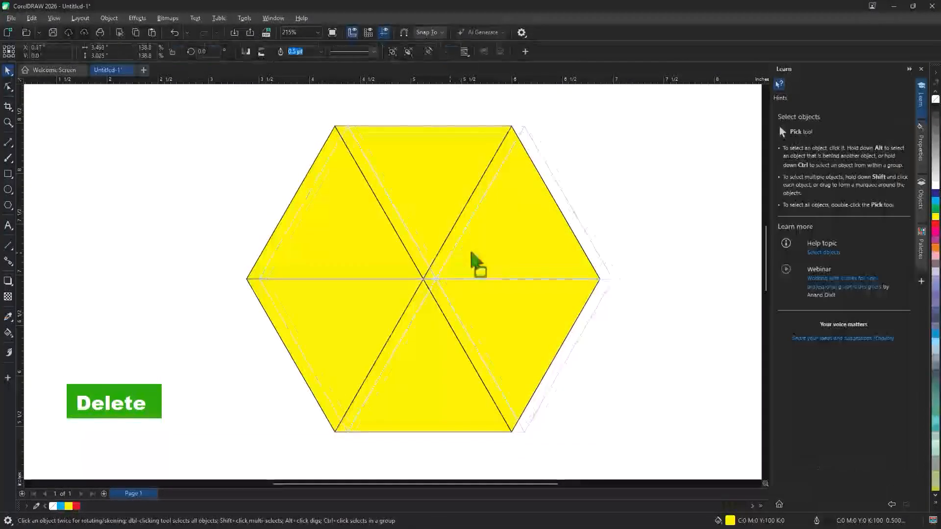
Draw a tall rectangle about 0.77 by 2.34 inches and skew a duplicate of it from its bottom edge with Free Skew.
left_click(8, 174)
left_click_drag(326, 138, 404, 375)
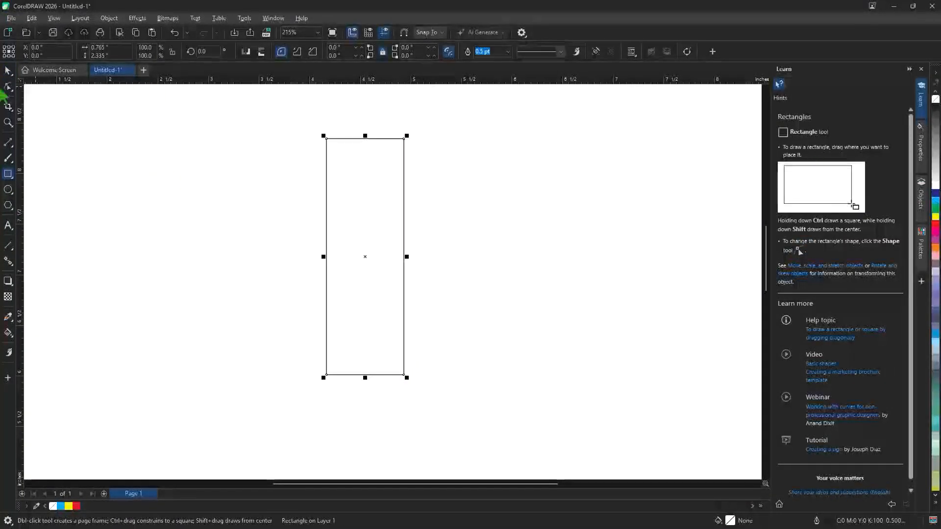
left_click(11, 80)
left_click(33, 94)
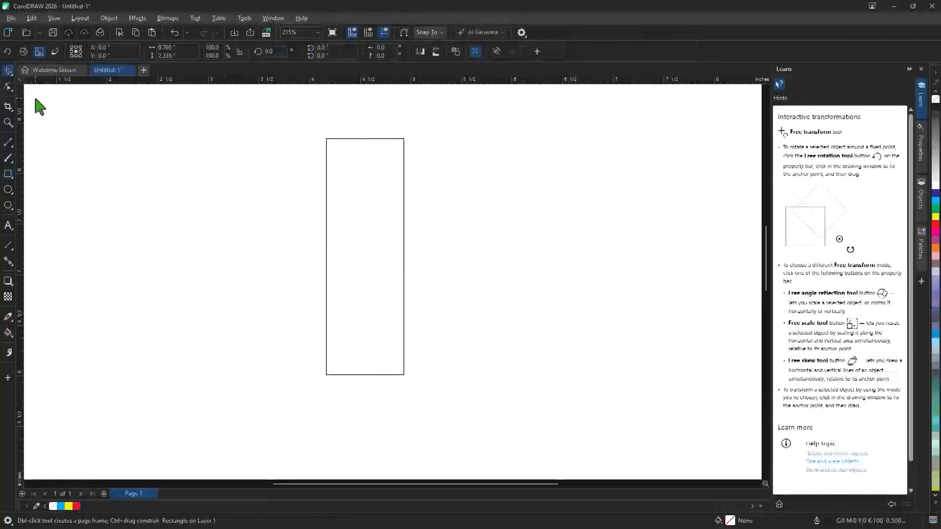
left_click(56, 52)
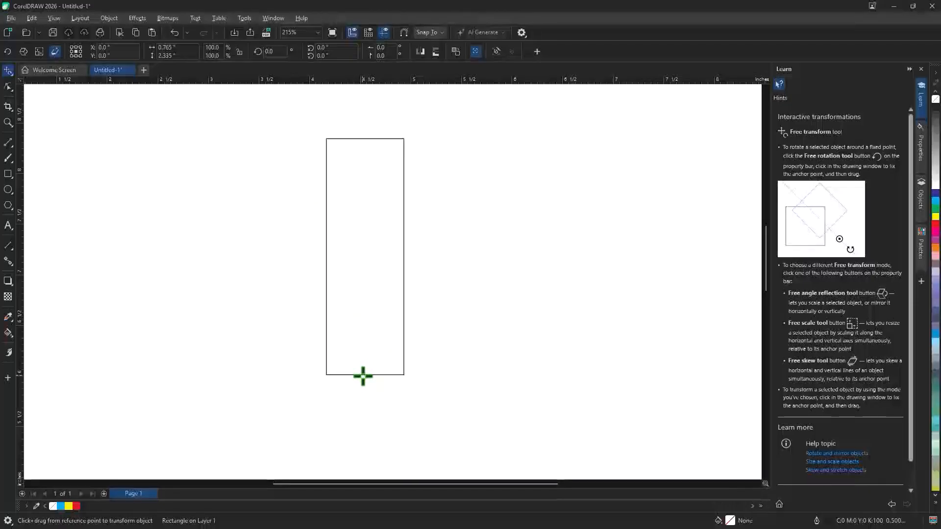
mouse_move(363, 375)
left_mouse_down()
mouse_move(350, 380)
mouse_move(302, 319)
mouse_move(431, 286)
mouse_move(439, 333)
mouse_move(461, 357)
left_mouse_up()
right_click(462, 357)
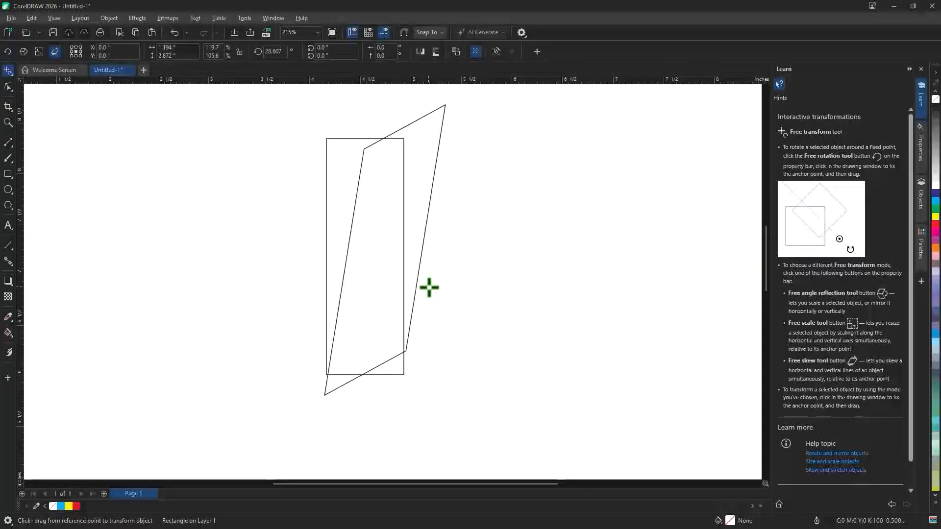
Select the rectangle together with its skewed duplicate using the Pick tool and delete both.
left_click(12, 76)
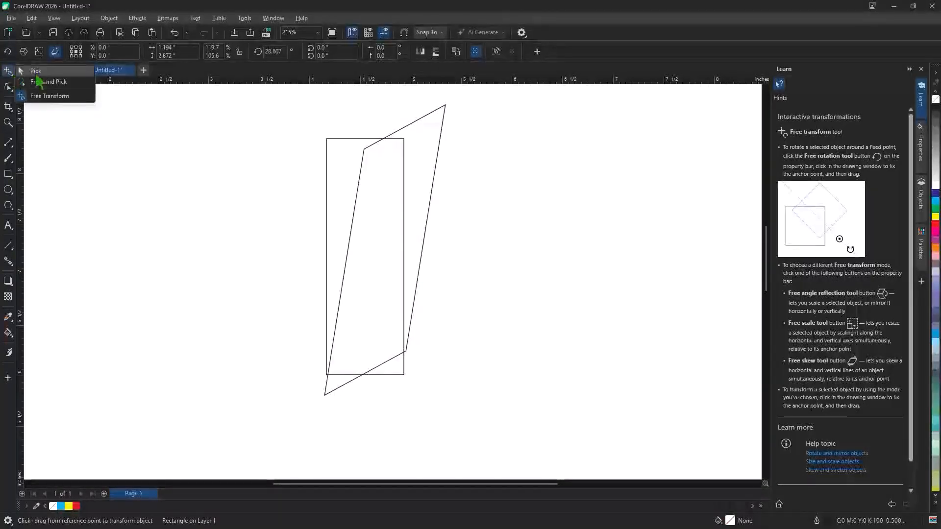
left_click(37, 72)
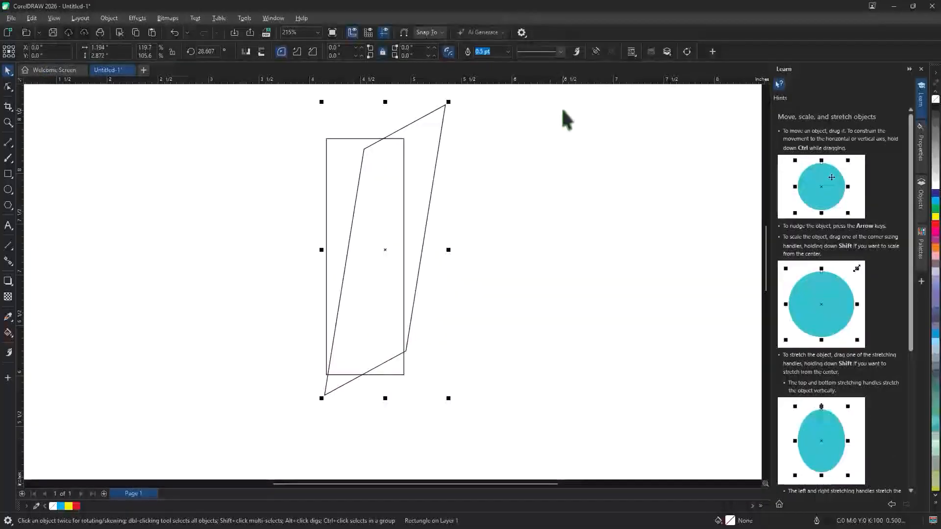
left_click(536, 178)
left_click_drag(478, 101, 289, 410)
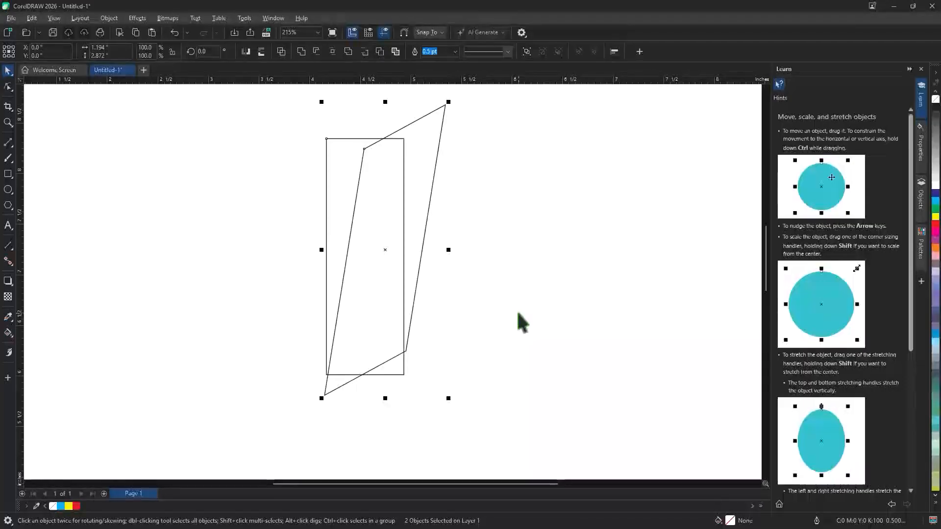
key("Delete")
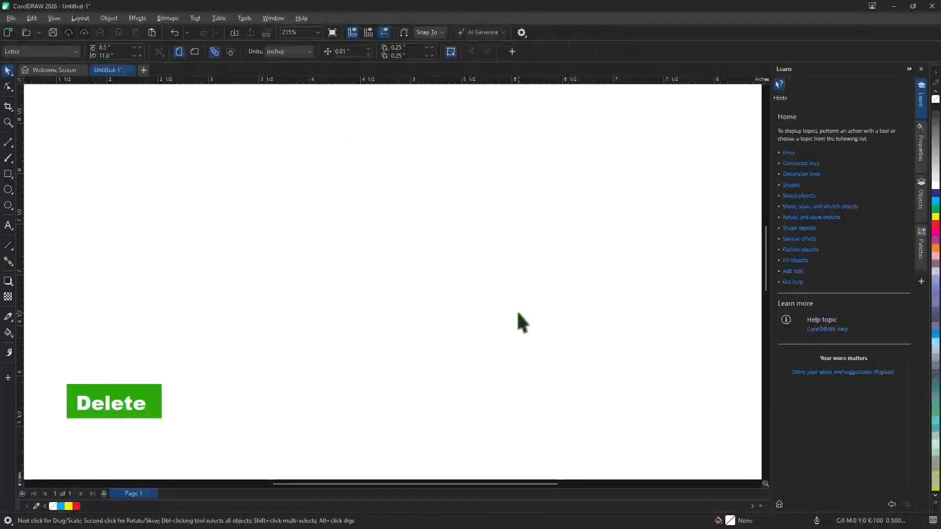
Open the Transform docker.
left_click(270, 19)
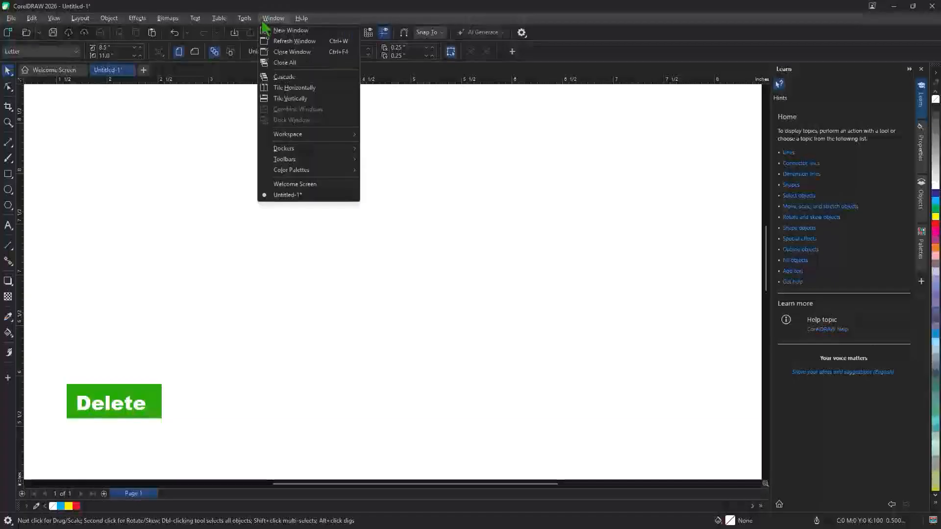
mouse_move(348, 151)
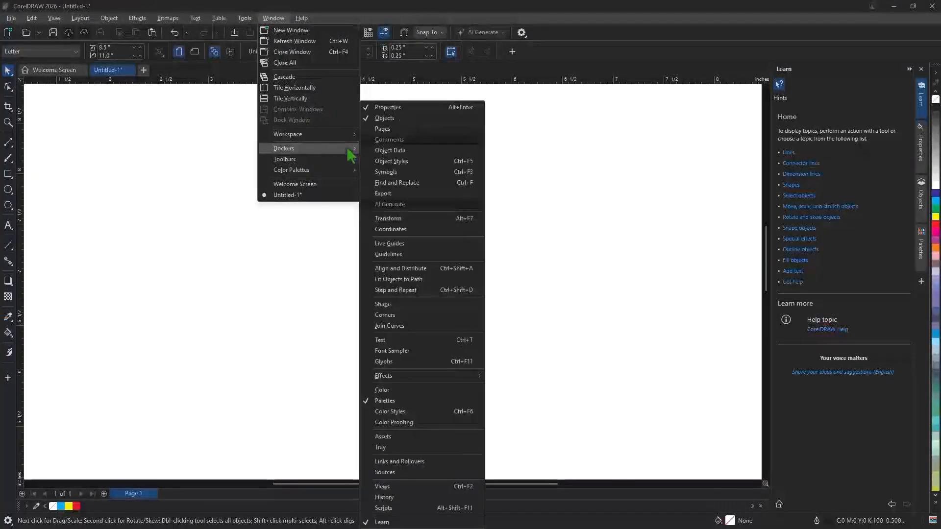
left_click(469, 220)
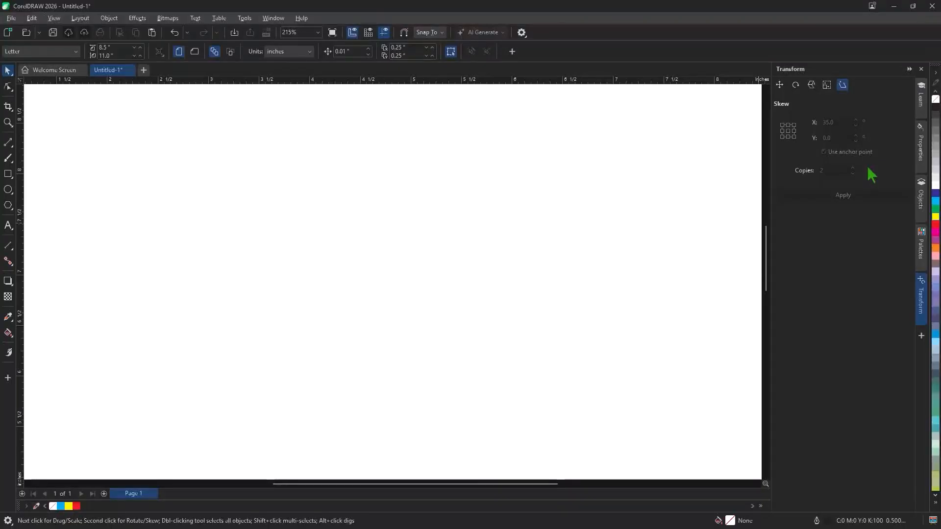
Draw a square about 1.17 inches wide and fill it with orange.
left_click(8, 174)
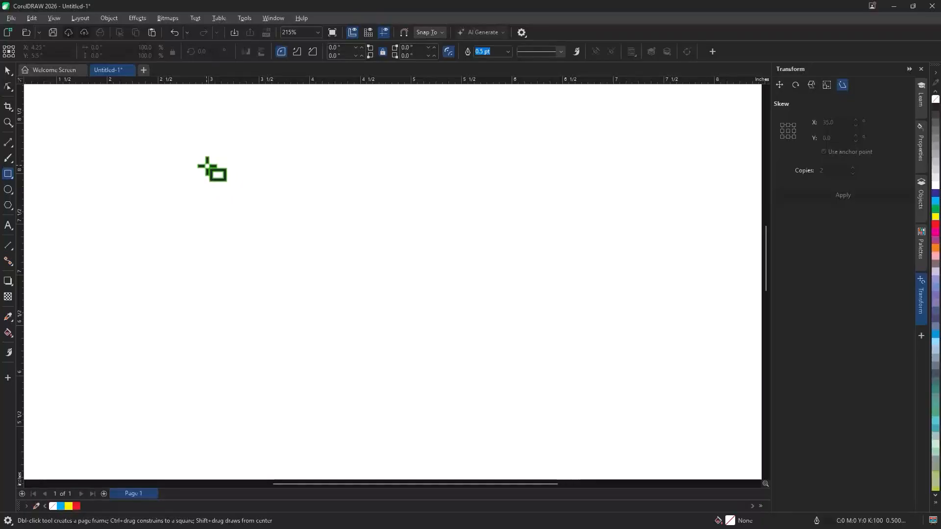
left_click_drag(206, 165, 325, 283)
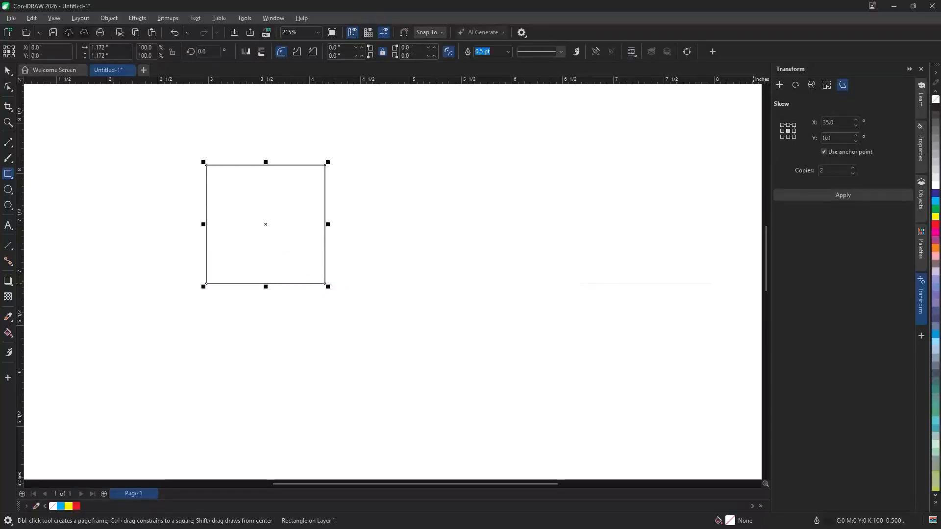
left_click(935, 253)
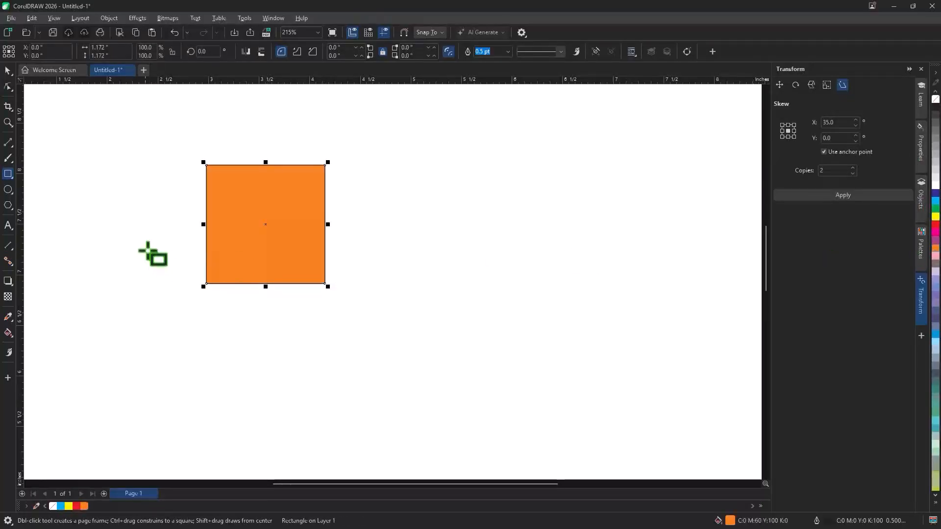
Dimension the top edge of the orange square, placing the dimension line just above it.
left_click(8, 245)
left_click_drag(227, 165, 325, 165)
left_click(319, 154)
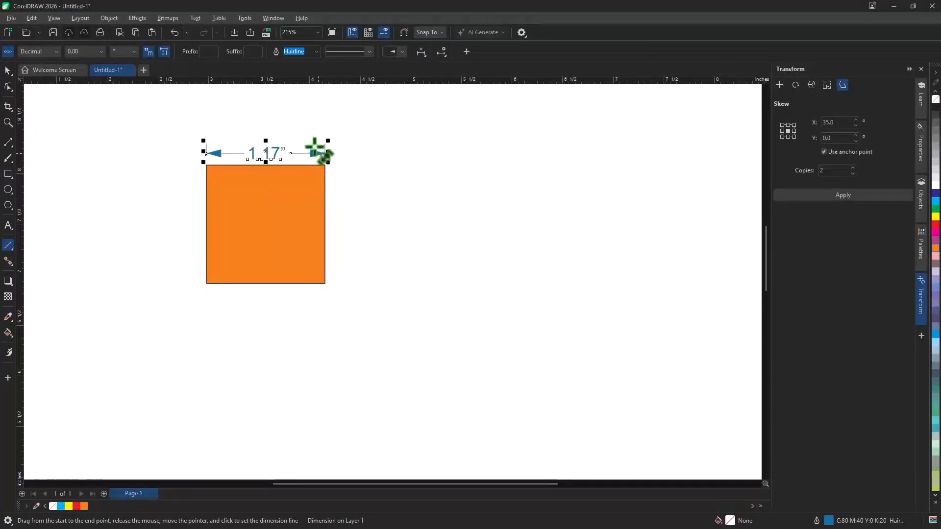
left_click(8, 70)
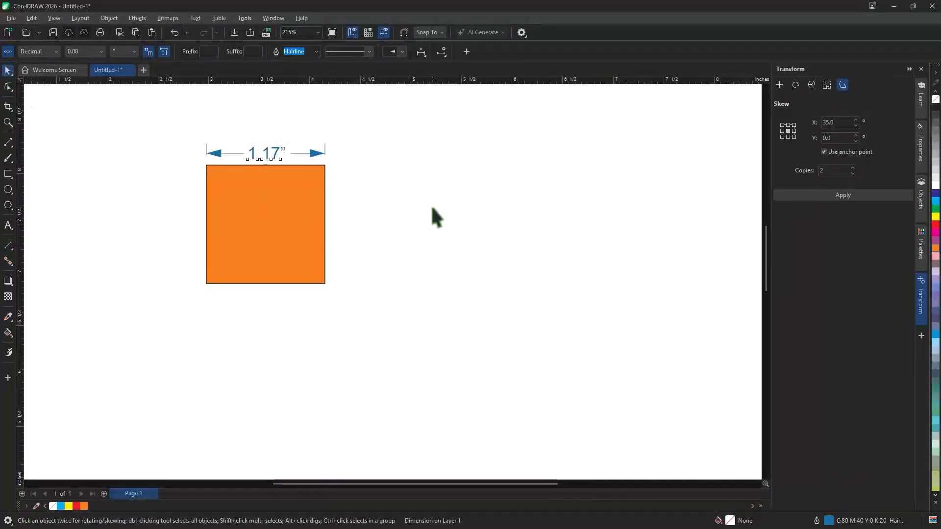
left_click(430, 204)
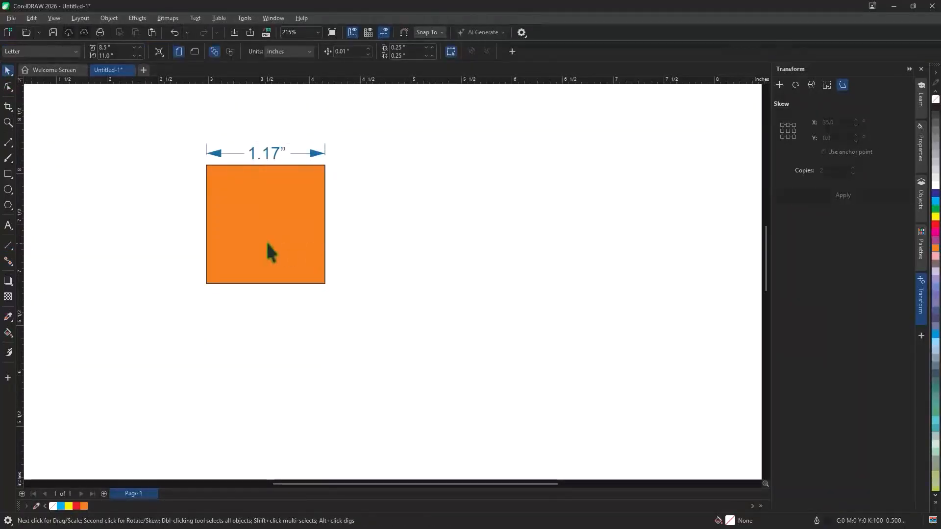
Create three copies of the orange square using a relative position offset of X 1.17 inches and Y 0 inches.
left_click(271, 252)
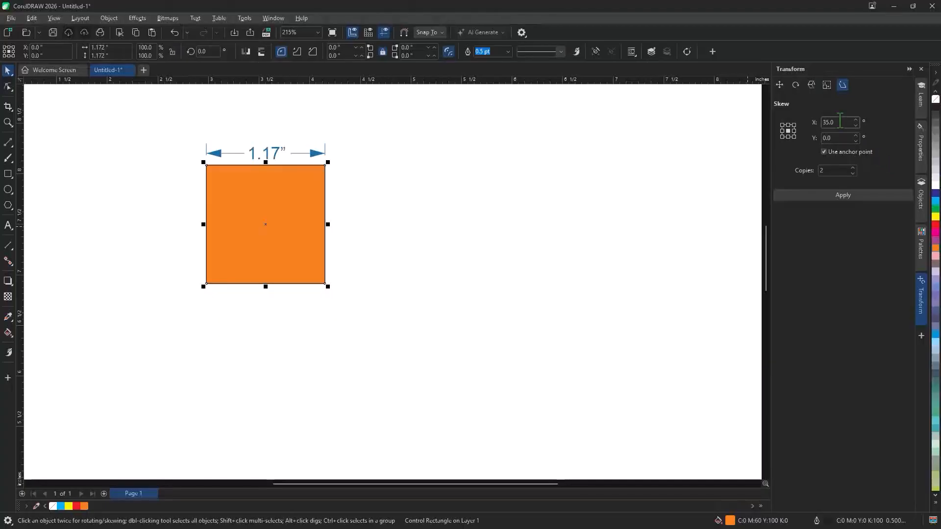
left_click(783, 86)
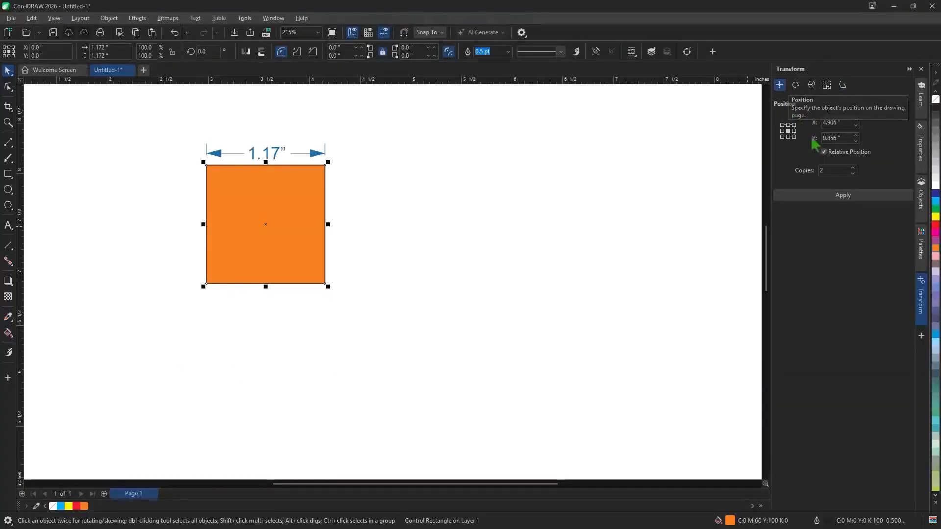
left_click_drag(843, 138, 810, 142)
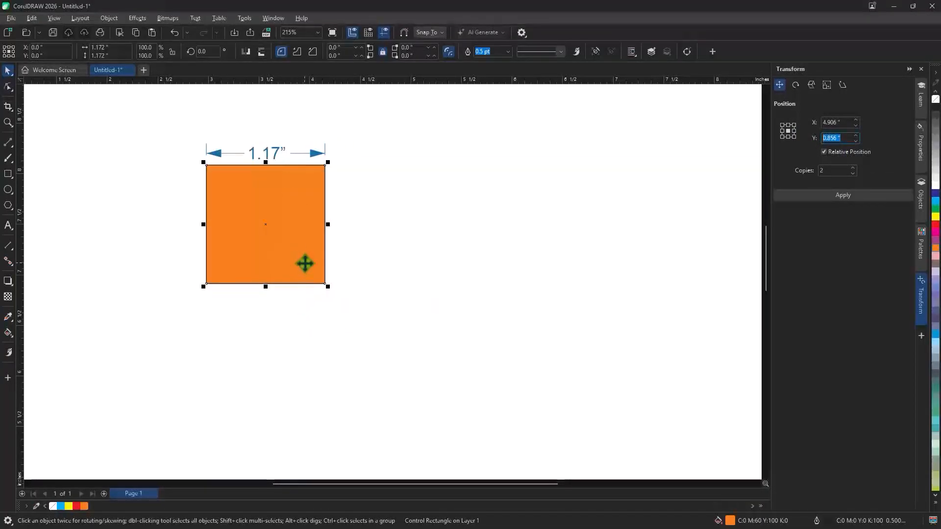
type("0")
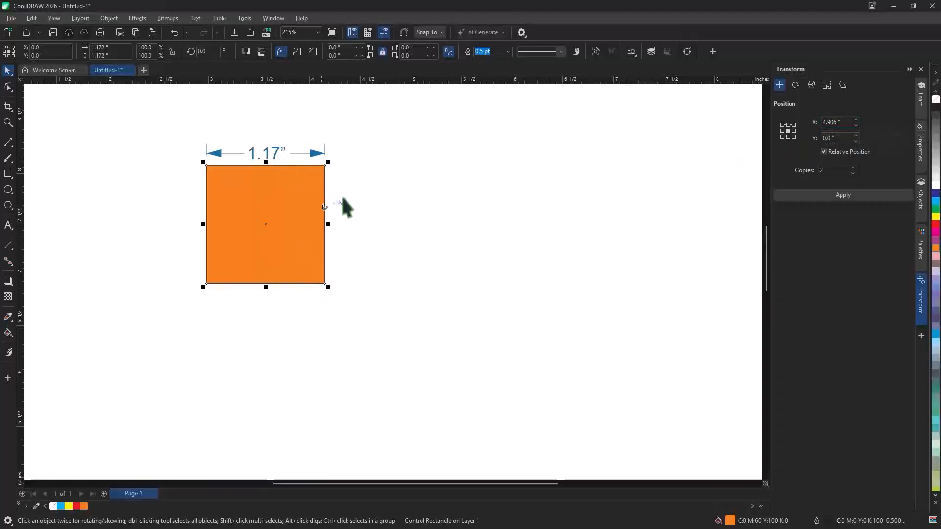
left_click_drag(841, 122, 814, 122)
type("1.")
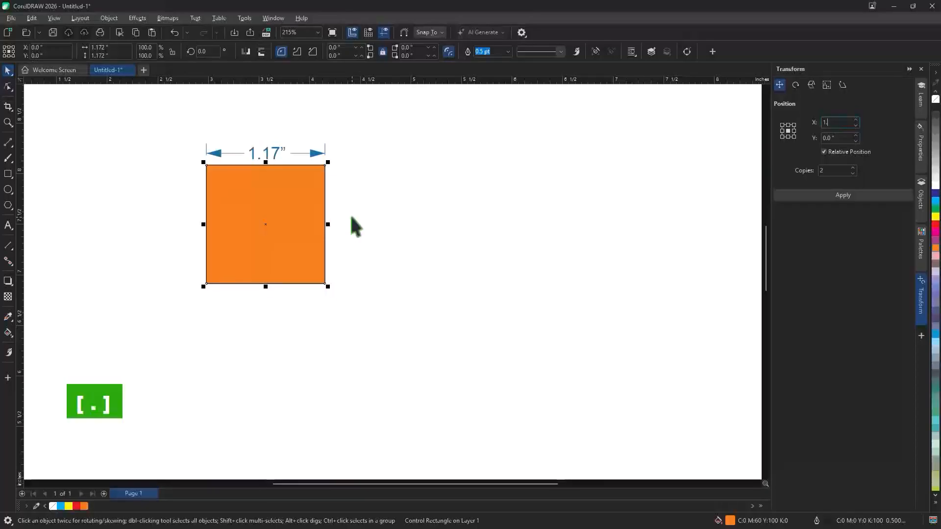
type("1")
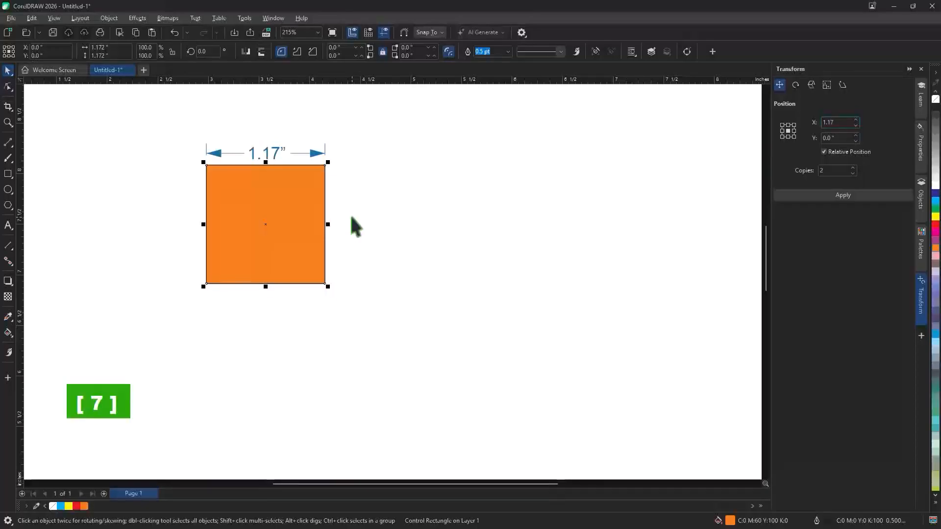
type("7")
double_click(829, 170)
type("3")
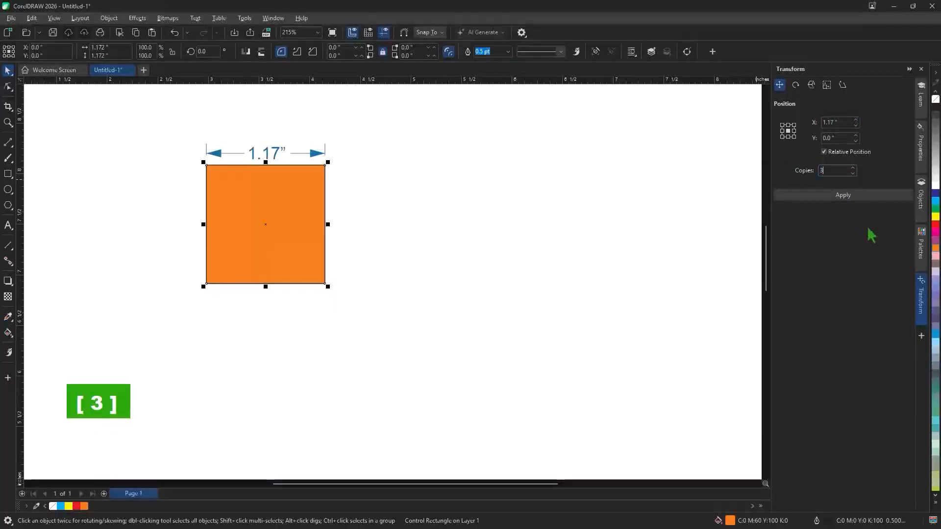
left_click(877, 195)
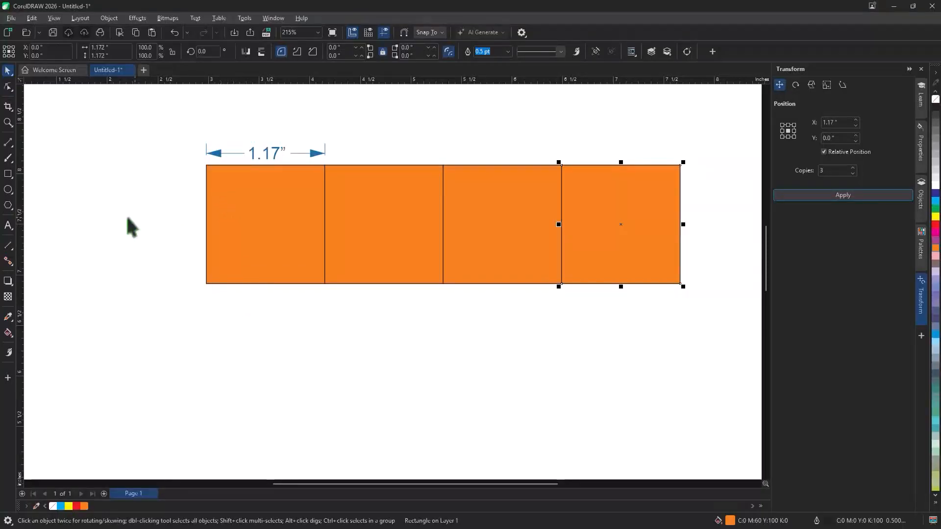
Dimension the left edge of the first orange square, placing the dimension line just outside it.
left_click(8, 245)
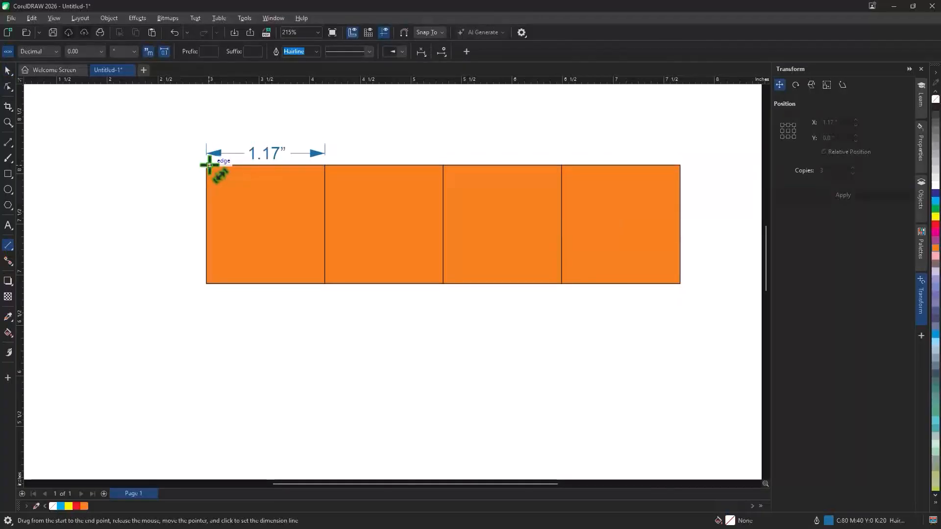
left_click_drag(206, 166, 206, 283)
left_click(178, 282)
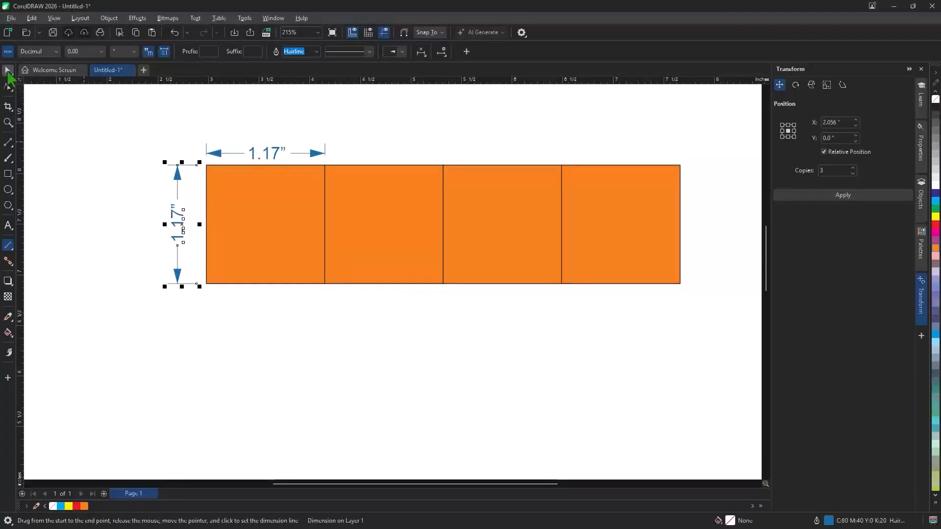
key("space")
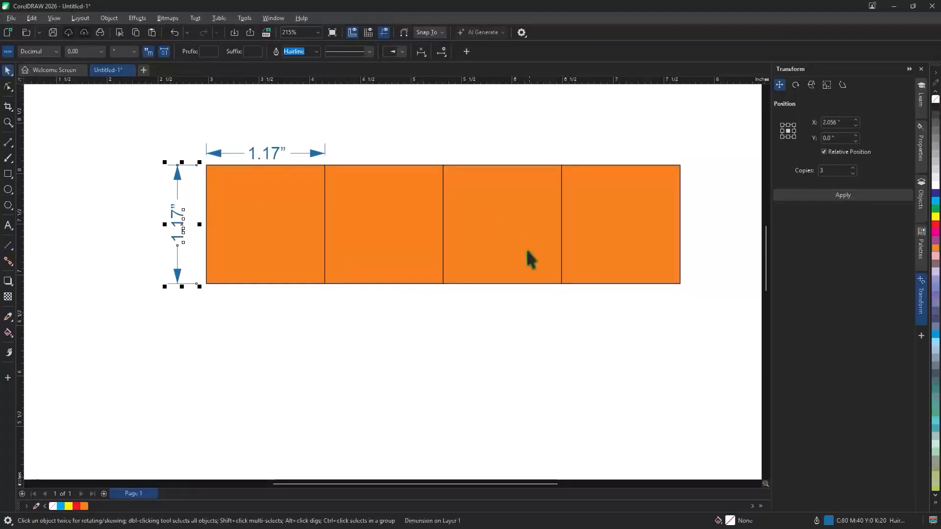
Select all four squares in the row and set the relative position offset to X 0 inches and Y 1.17 inches.
left_click(307, 247)
left_click(396, 245, "shift")
left_click(487, 241, "shift")
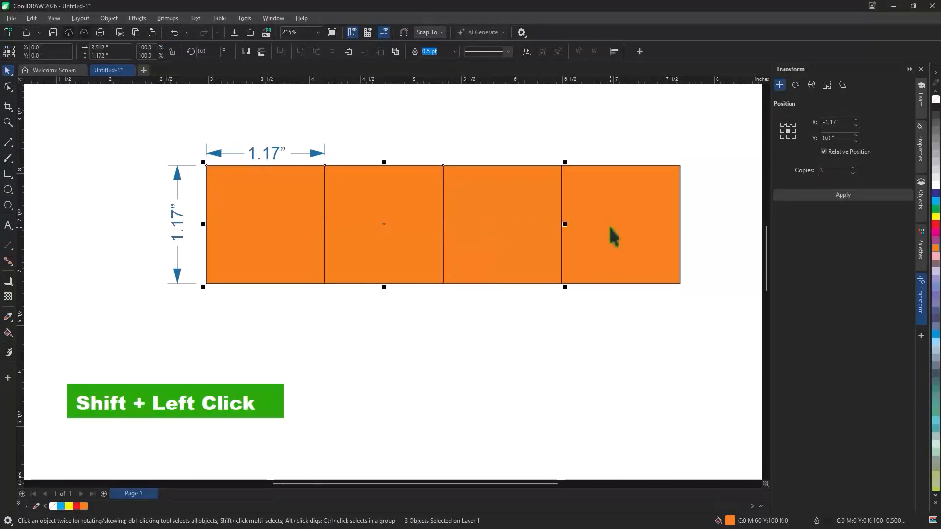
left_click(637, 230, "shift")
double_click(833, 122)
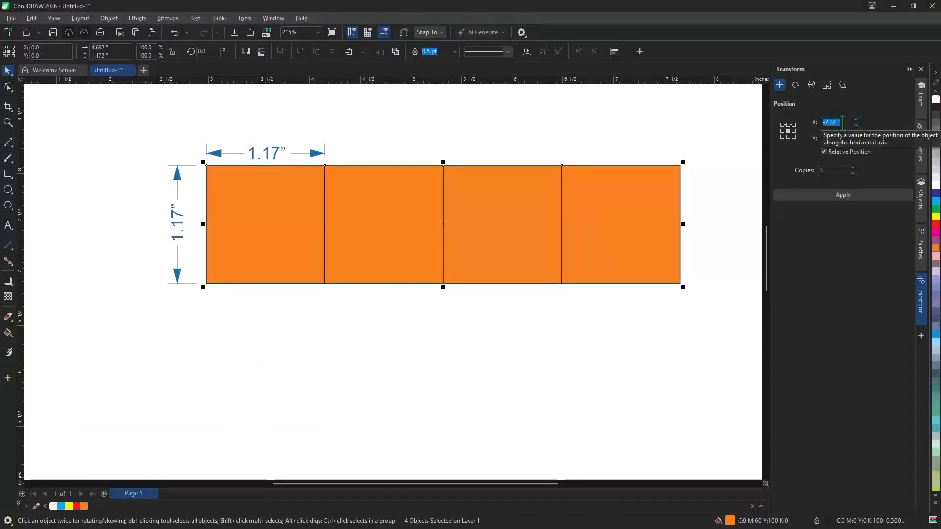
type("0")
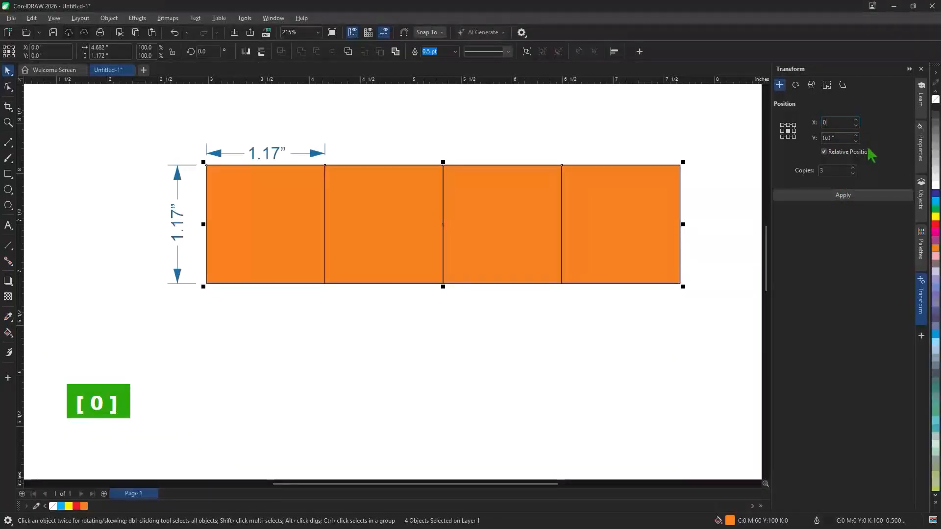
key("Tab")
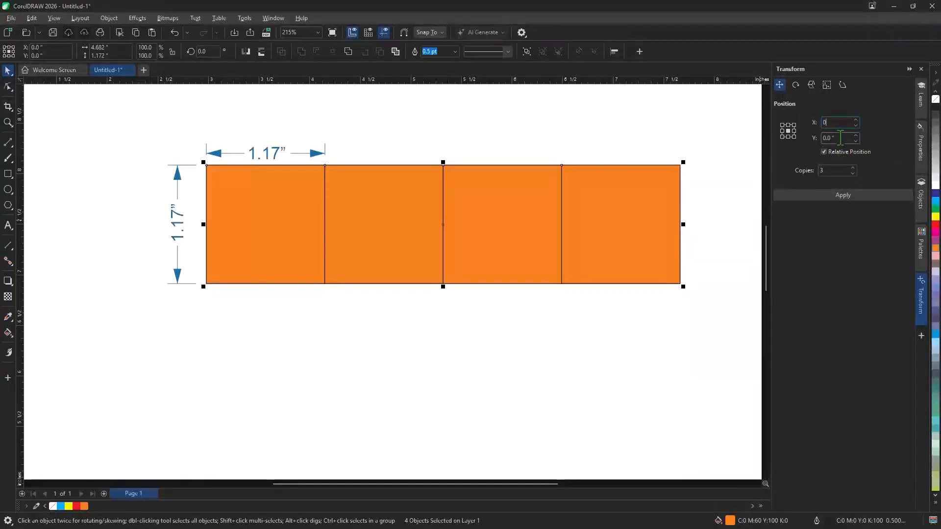
type("1.17")
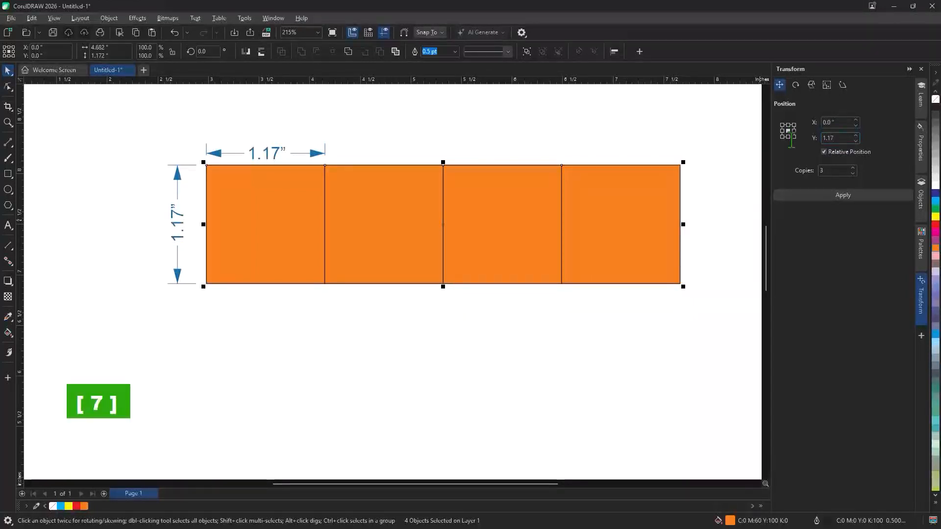
Try stacking three copies of the row upward with the entered offset and undo them.
left_click(854, 196)
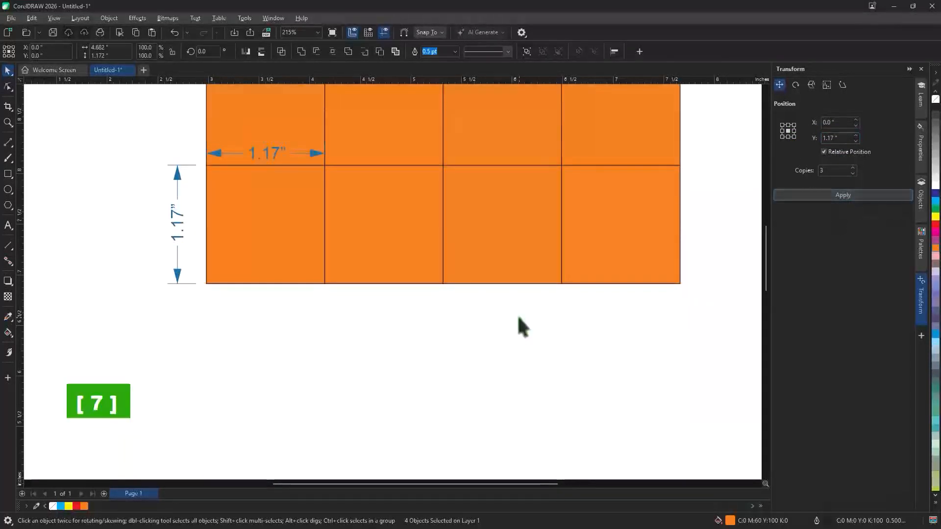
scroll(514, 342, "down", 3)
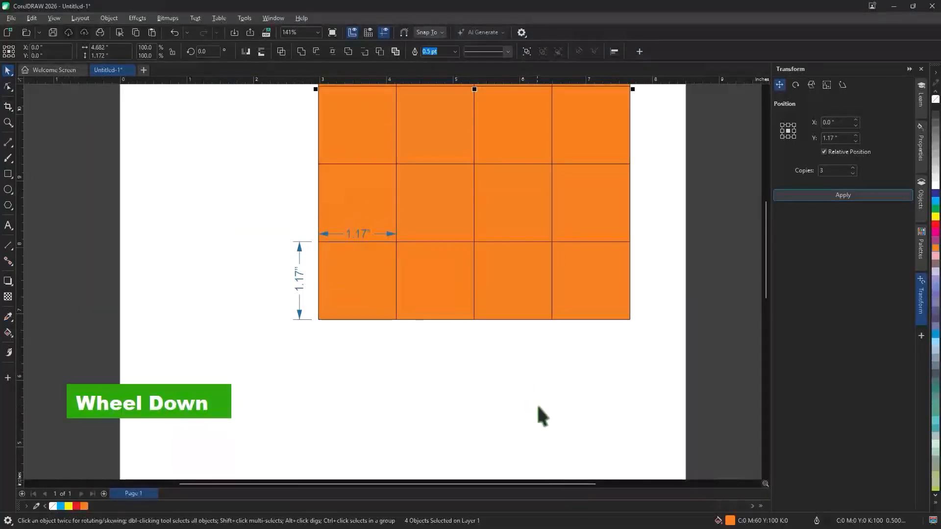
middle_click(524, 265)
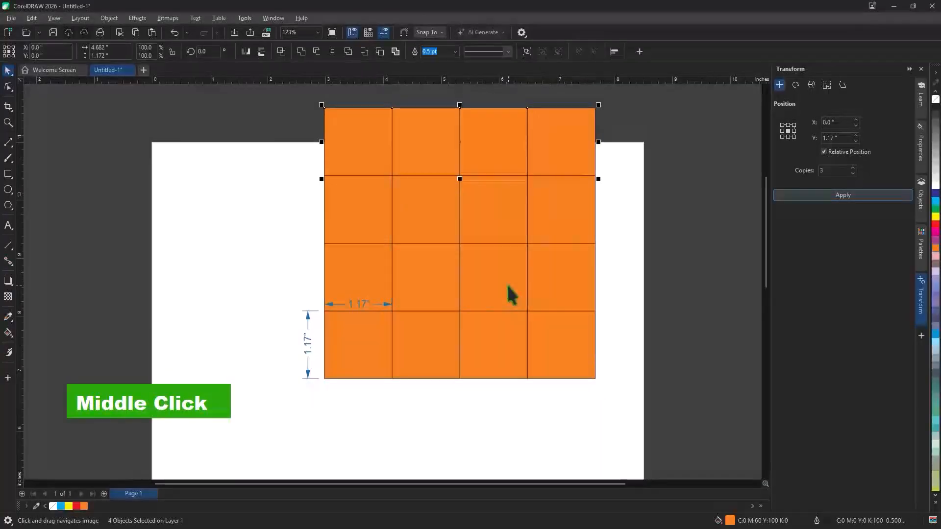
key("ctrl+z")
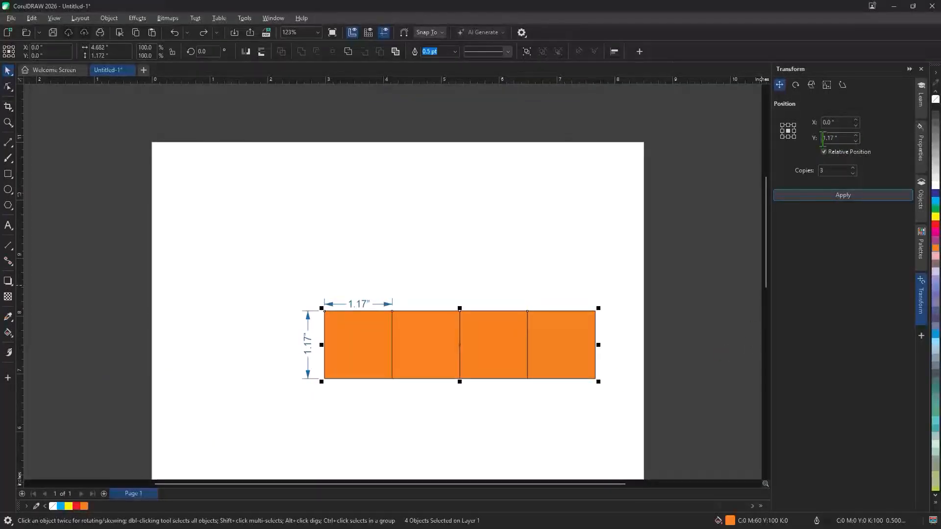
Set the vertical offset to -1.17 inches and create three copies of the row below the original.
left_click(823, 139)
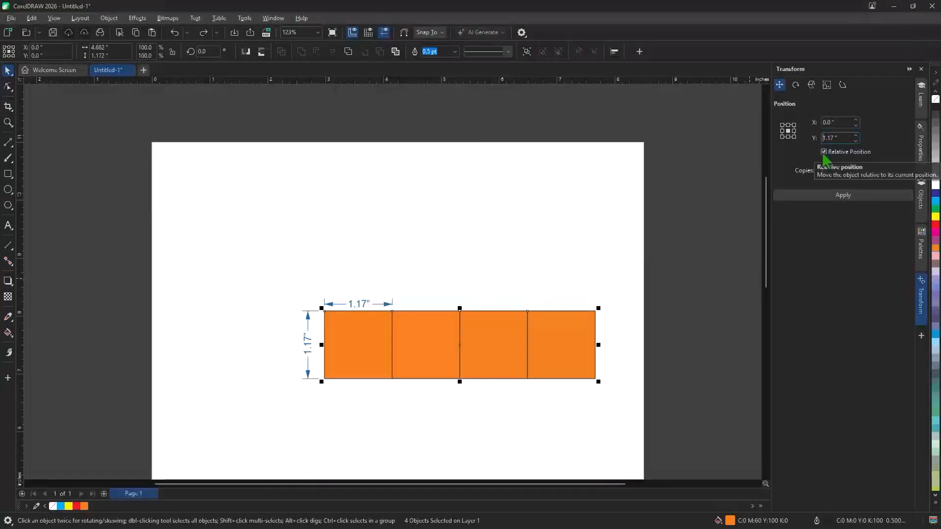
scroll(438, 423, "up", 1)
middle_click(441, 424)
scroll(338, 312, "up", 1)
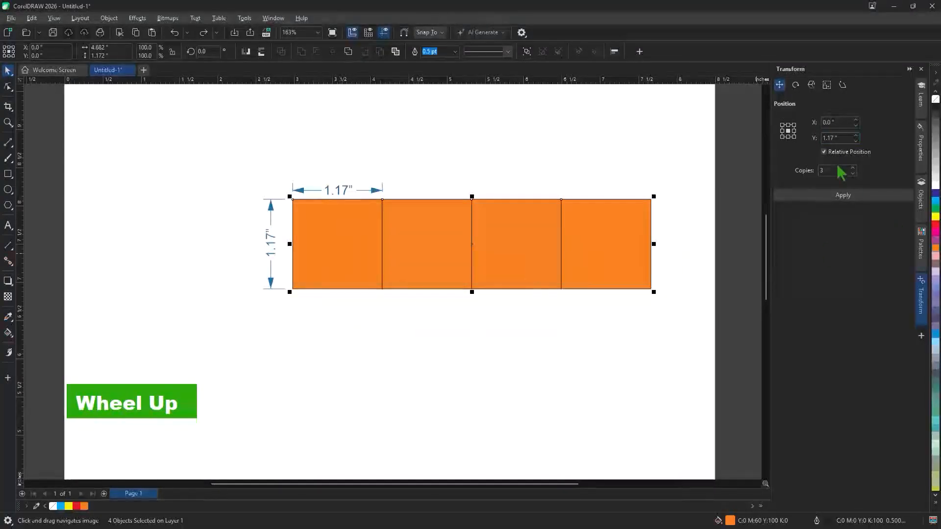
type("-")
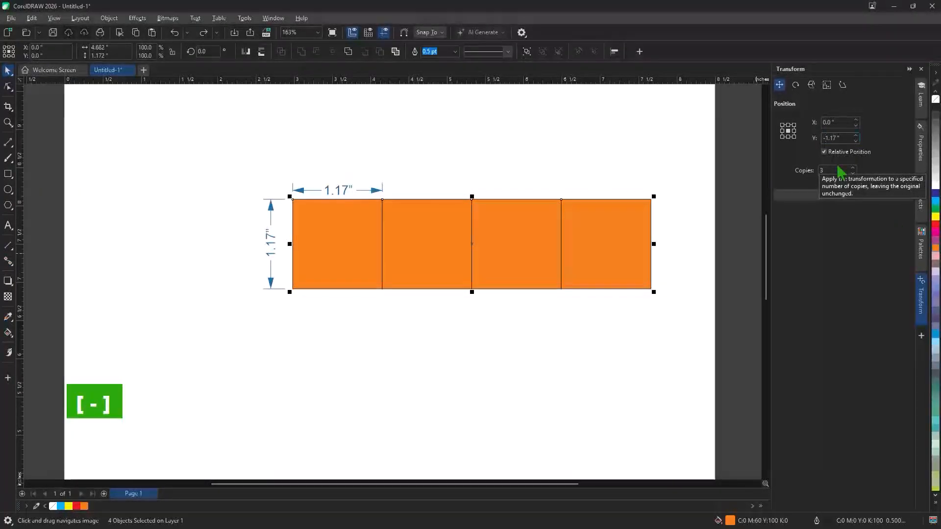
left_click(841, 196)
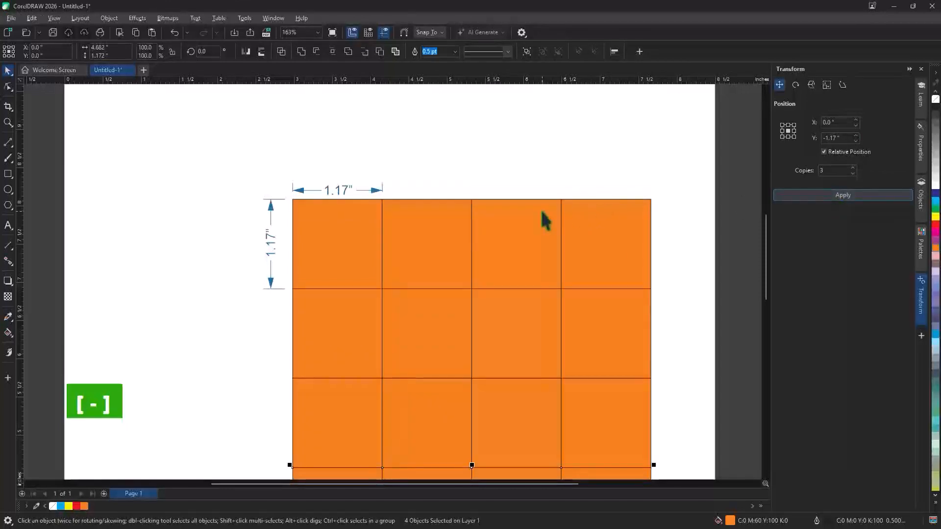
scroll(541, 211, "down", 1)
left_click_drag(541, 212, 526, 131)
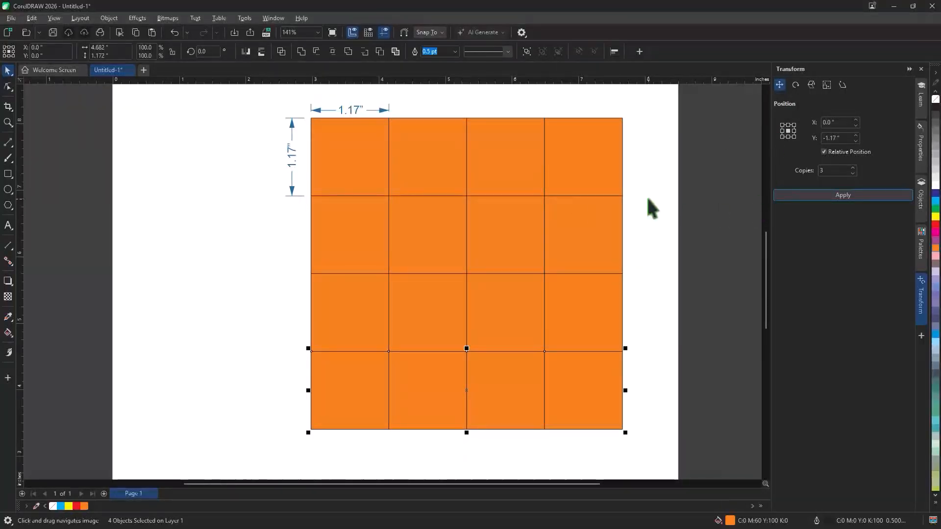
Delete the four squares in the second row of the grid one at a time.
left_click(364, 248)
key("Delete")
left_click(416, 241)
key("Delete")
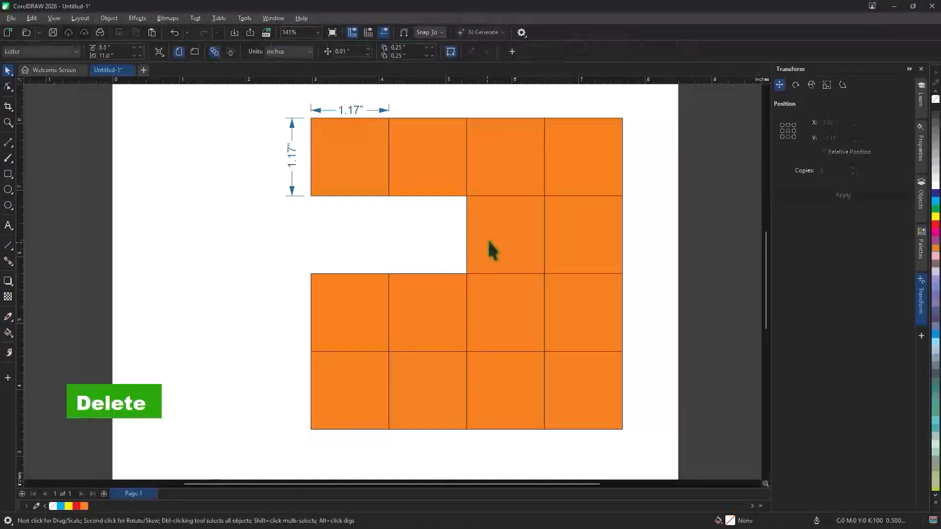
left_click(489, 248)
key("Delete")
left_click(573, 248)
key("Delete")
Delete the four squares in the third row of the grid one at a time.
left_click(597, 324)
key("Delete")
left_click(521, 329)
key("Delete")
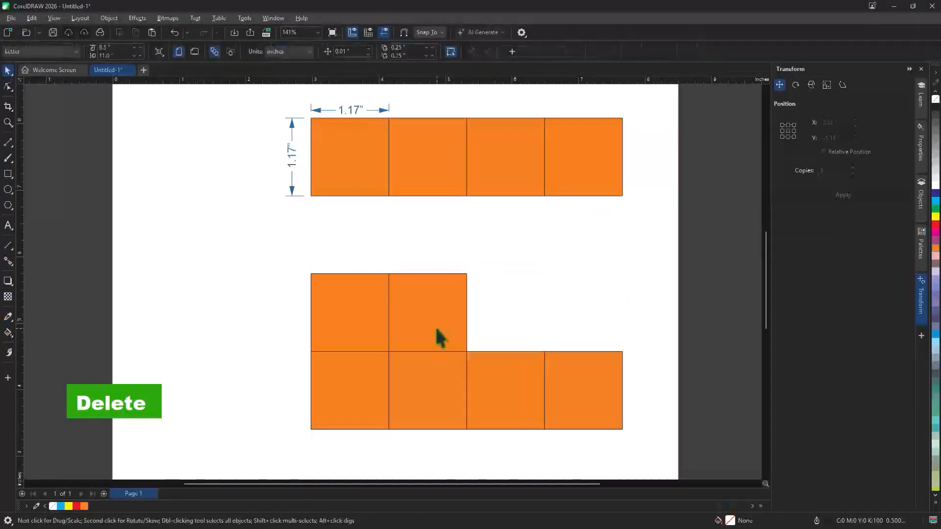
left_click(437, 333)
key("Delete")
left_click(385, 332)
key("Delete")
Delete the four squares in the bottom row of the grid one at a time.
key("Delete")
left_click(418, 380)
key("Delete")
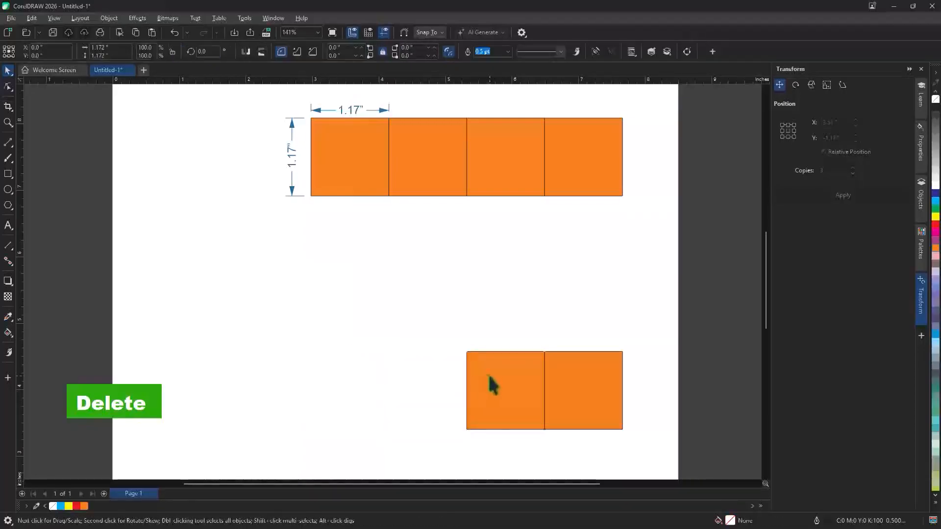
left_click(489, 382)
key("Delete")
left_click(583, 388)
key("Delete")
Delete the three copied squares in the top row, keeping only the original dimensioned square.
left_click(559, 156)
key("Delete")
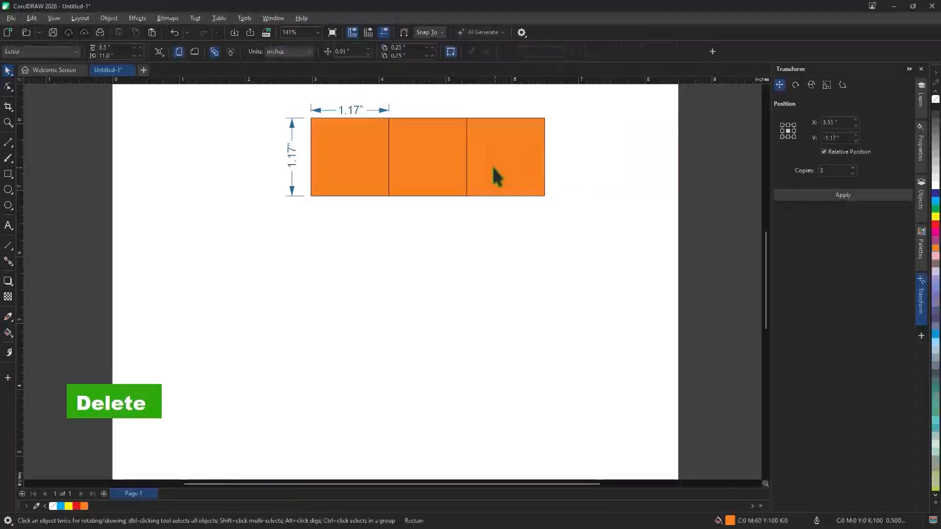
left_click(493, 173)
key("Delete")
left_click(451, 168)
key("Delete")
Create three overlapping copies of the square downward with X 0 inches and the Y offset entered as -1.17 + .2 inches.
left_click(362, 168)
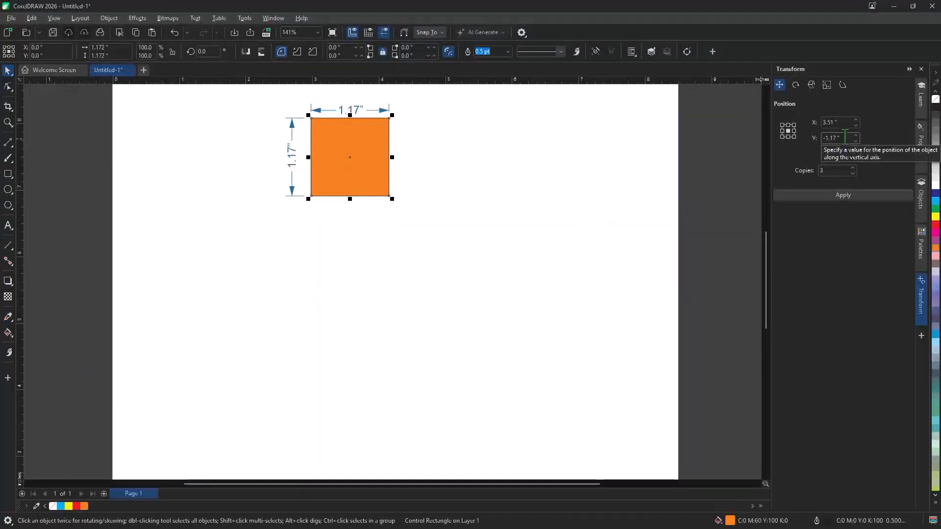
double_click(833, 122)
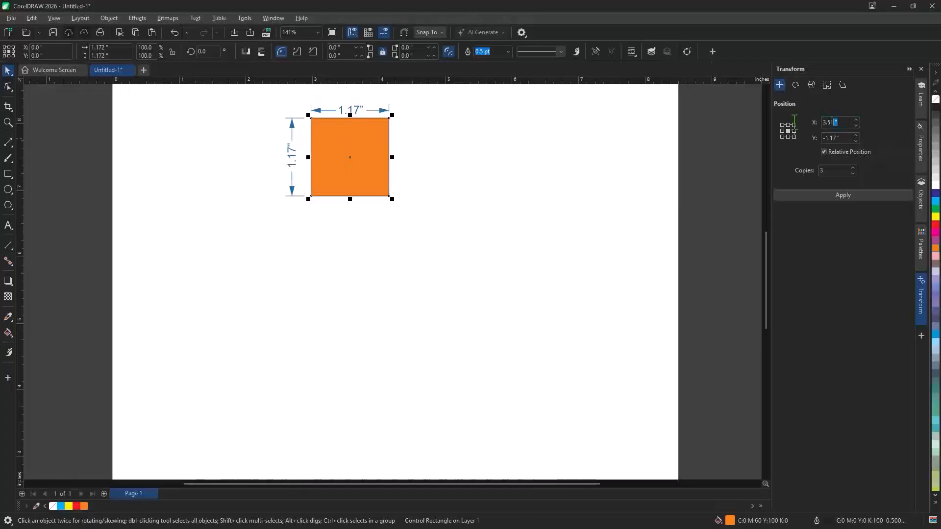
type("0")
type("+")
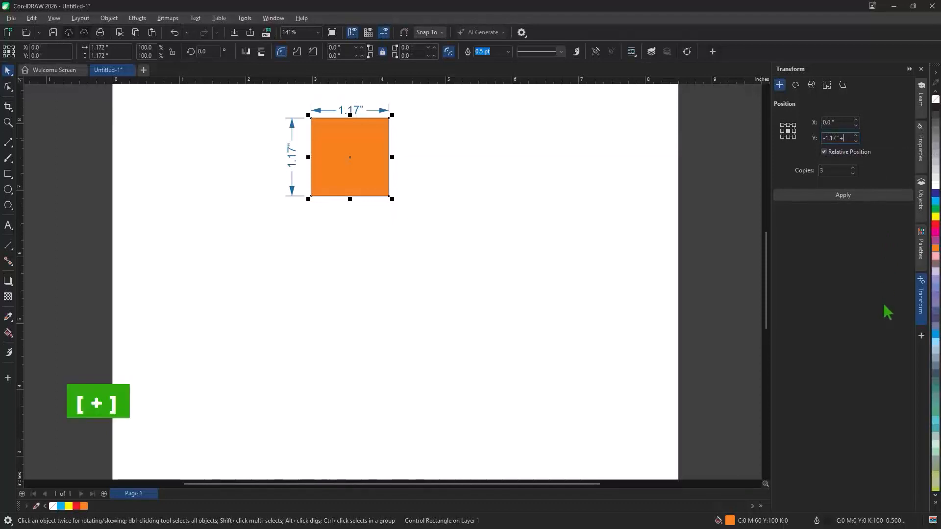
type(".2")
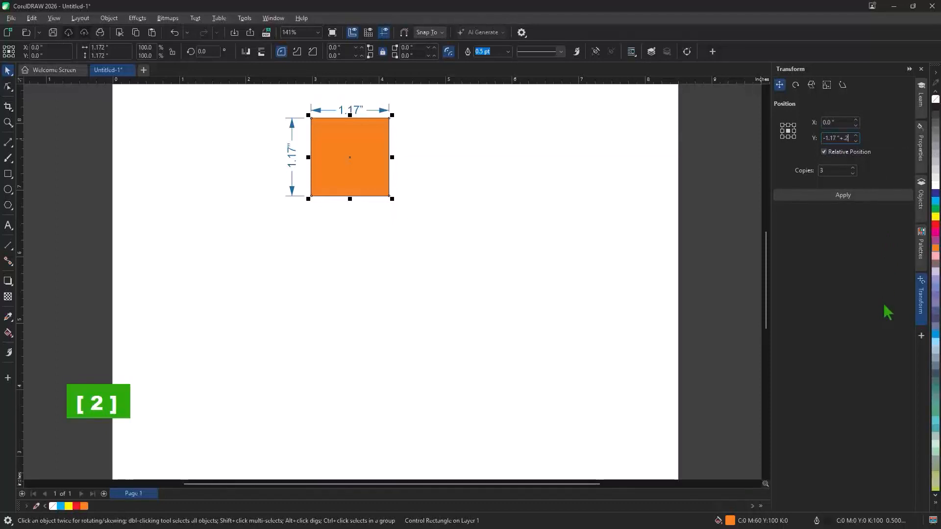
left_click(835, 171)
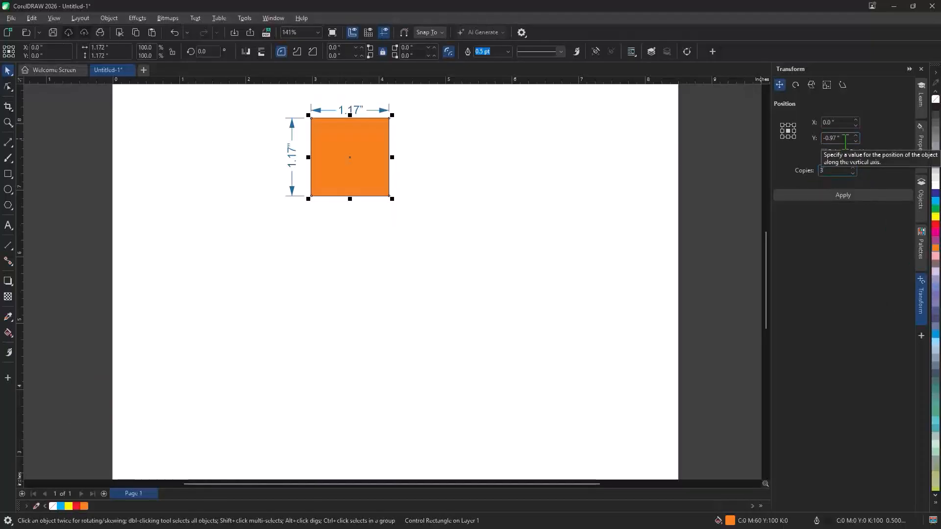
left_click(841, 196)
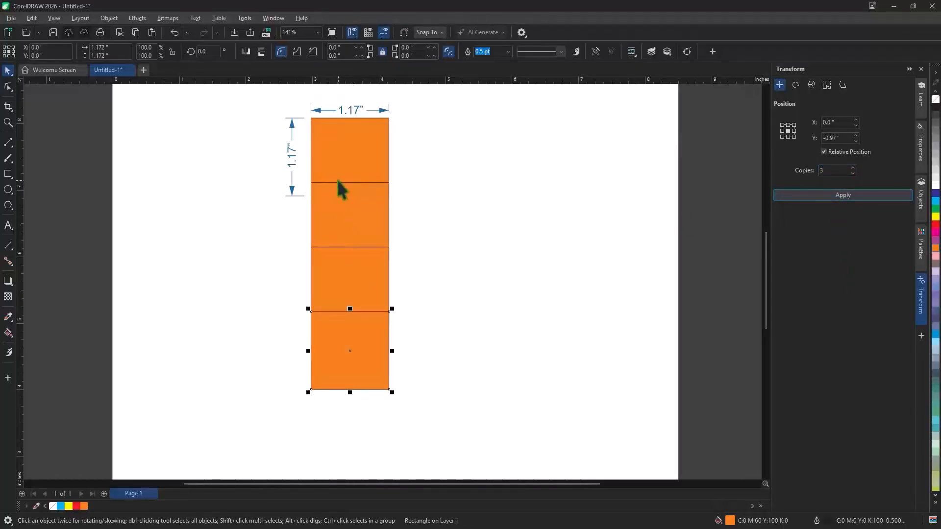
Undo the three overlapping copies of the square, keeping only the original dimensioned square.
key("ctrl+z")
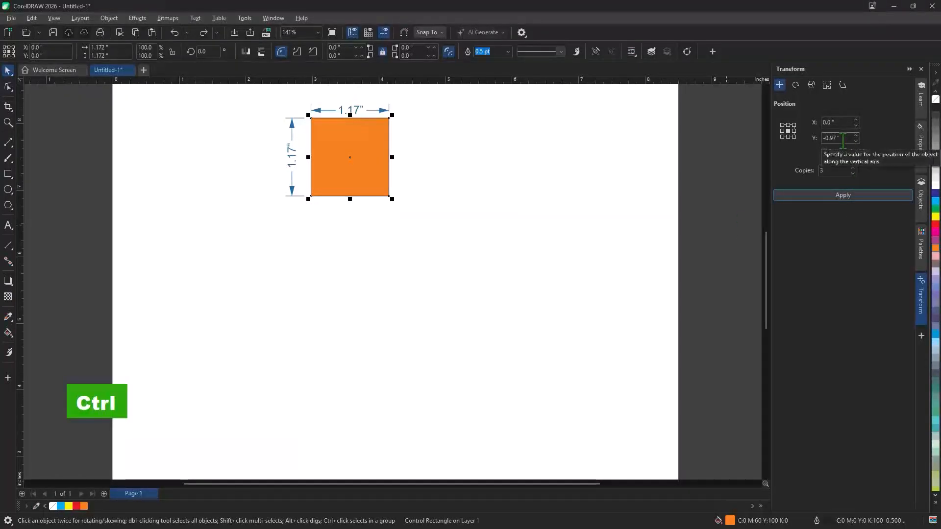
left_click(843, 141)
key("ctrl+z")
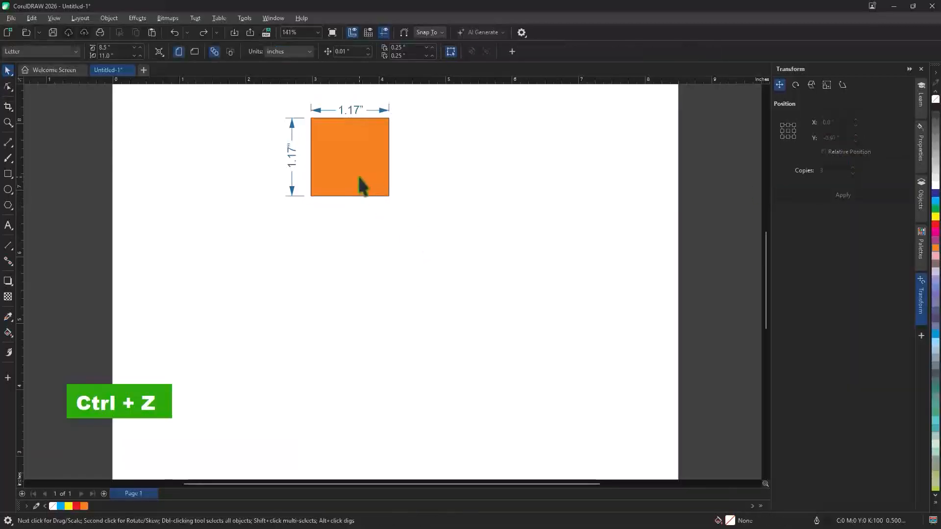
Create three spaced copies of the square upward with X 0 inches and the Y offset entered as 1.17 + .2 inches.
double_click(358, 176)
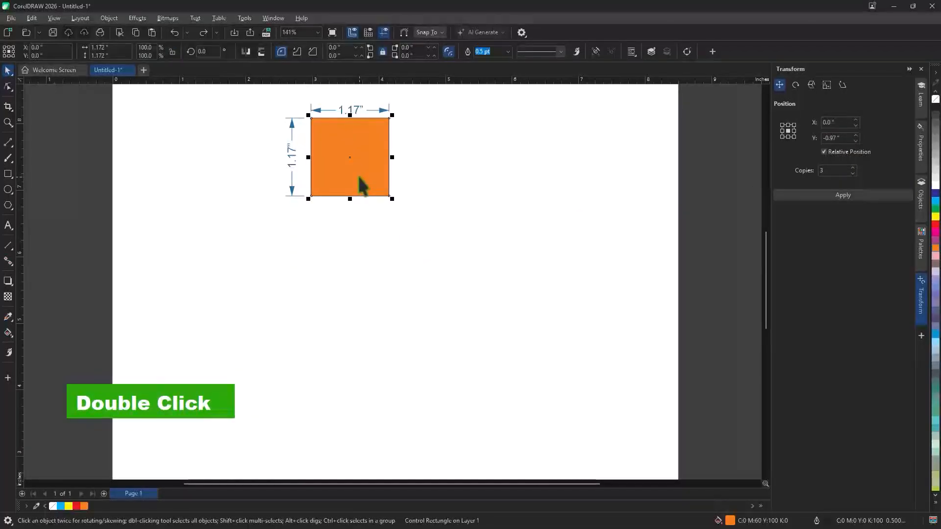
double_click(835, 137)
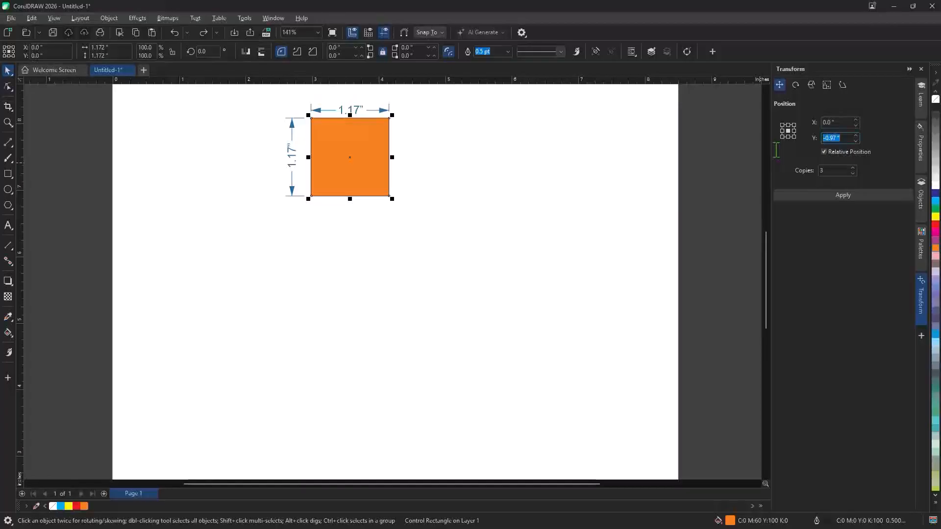
type("1.17")
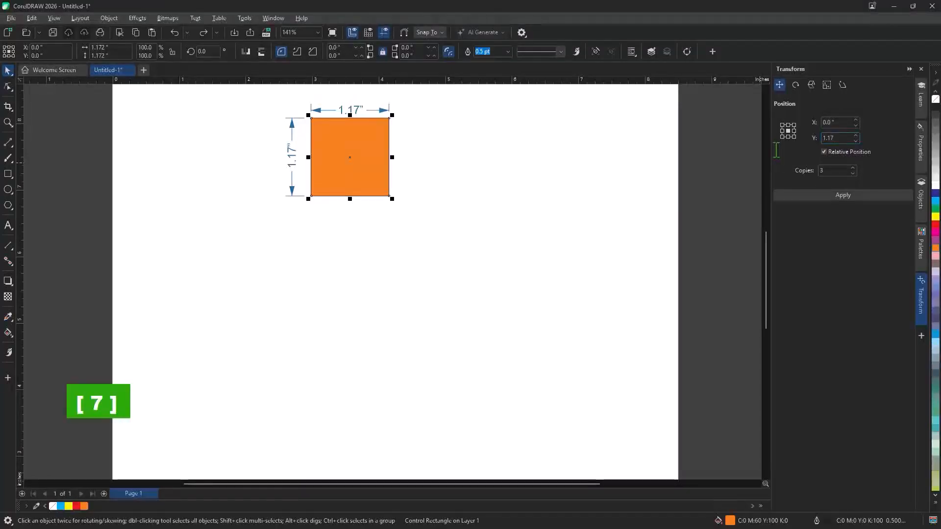
type("+.2")
left_click(865, 195)
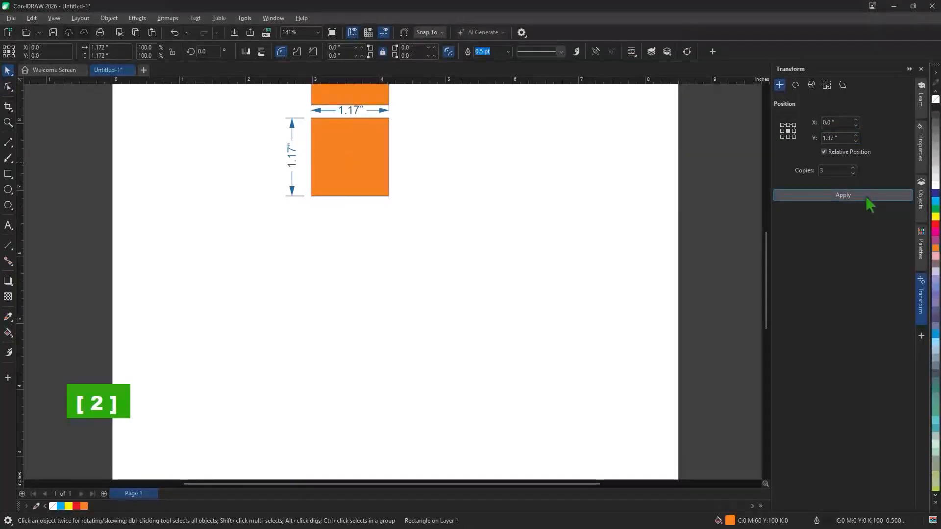
scroll(471, 387, "down", 1)
scroll(420, 127, "up", 1)
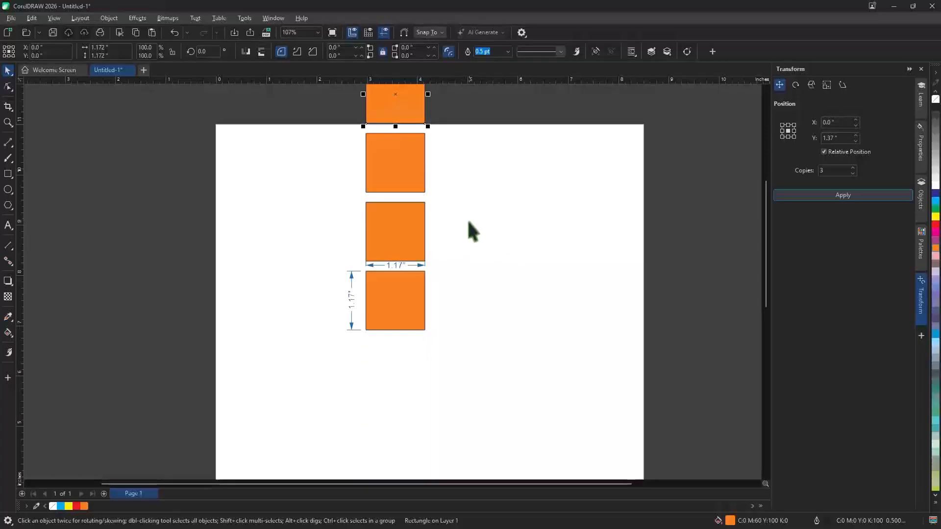
scroll(475, 216, "down", 2)
scroll(447, 143, "up", 2)
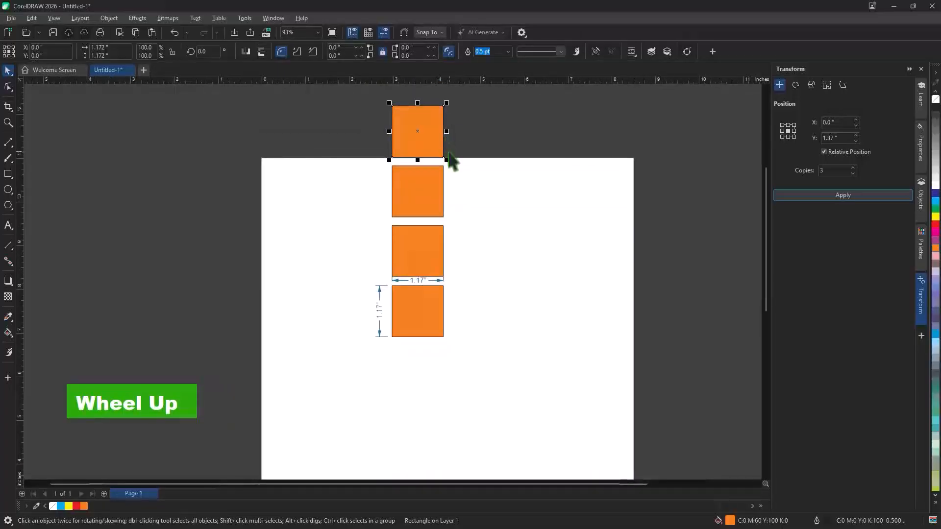
Delete the whole column of squares together with their dimensions.
scroll(446, 144, "up", 1)
left_click_drag(334, 96, 410, 272)
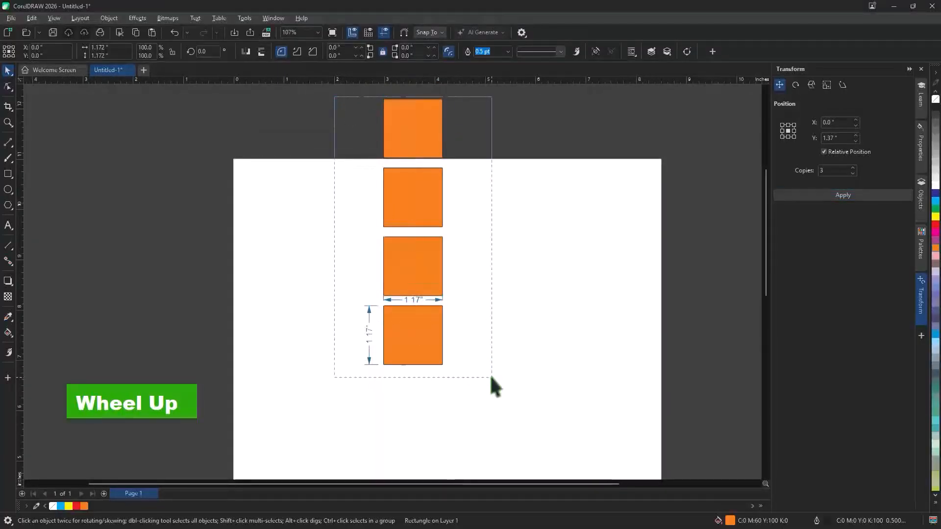
left_click_drag(490, 377, 490, 377)
key("Delete")
middle_click(474, 346)
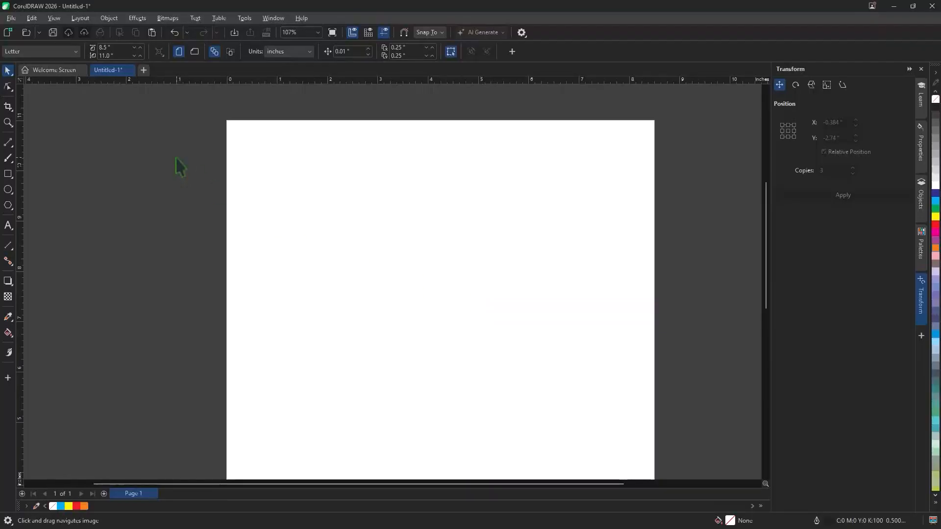
Import 1094.jpg, scale it down to about 2.32 by 1.55 inches and place it near the page's upper-left corner.
left_click(10, 19)
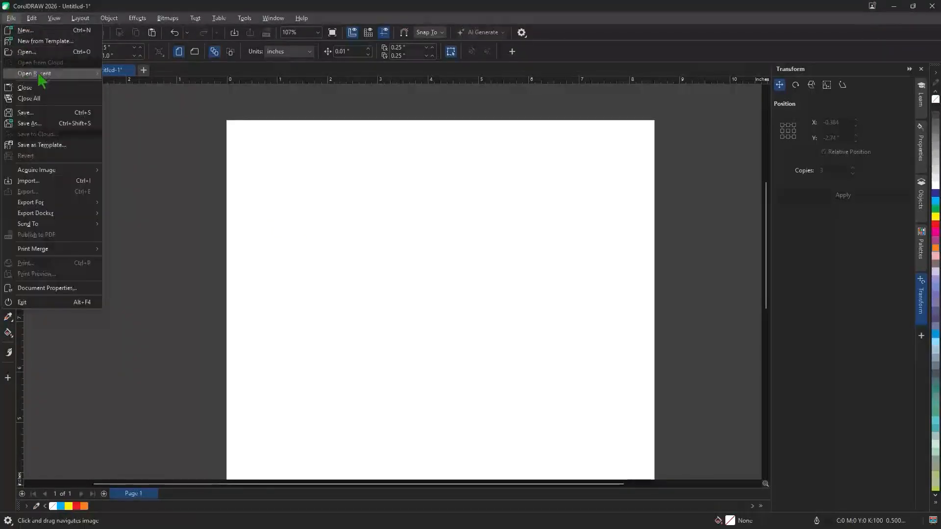
left_click(65, 187)
left_click(445, 239)
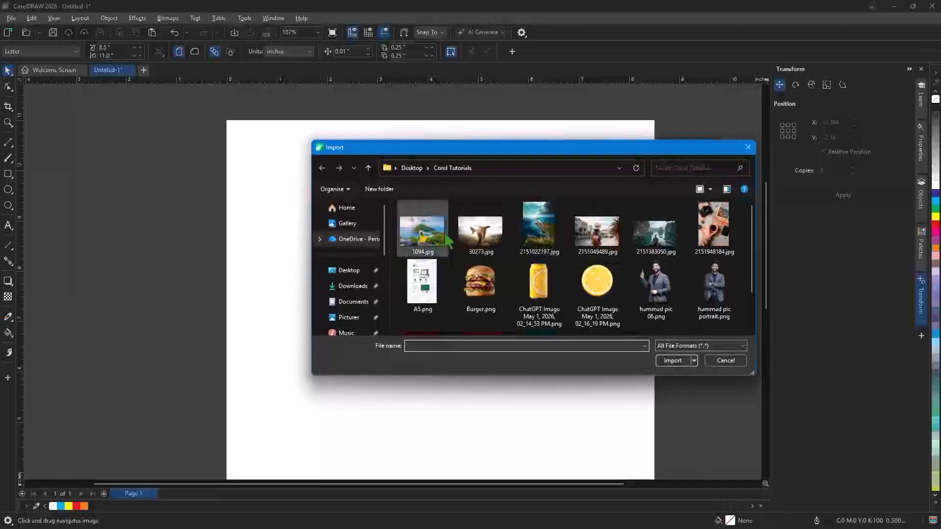
double_click(445, 239)
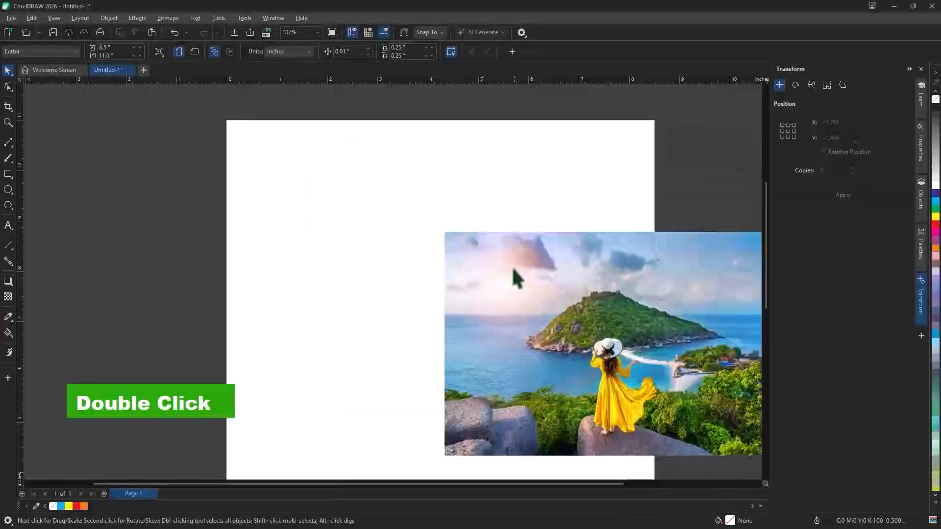
left_click(312, 174)
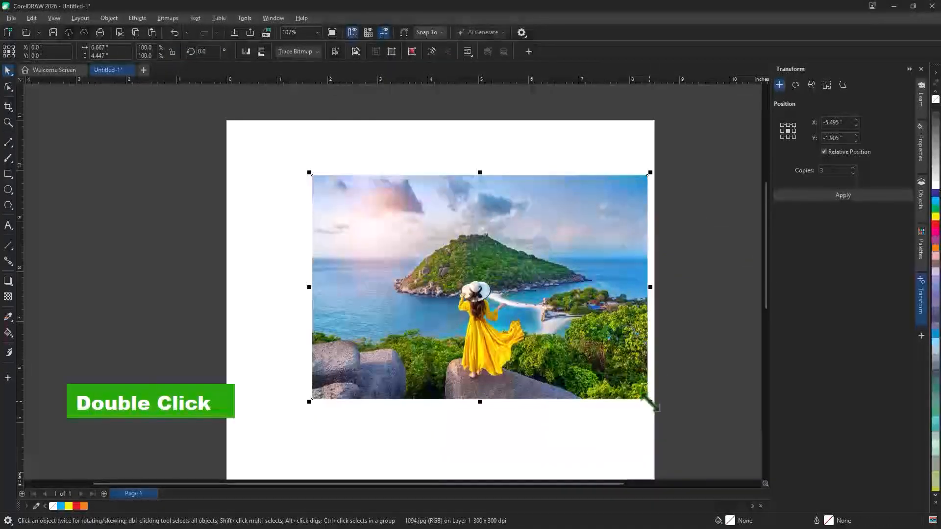
left_click_drag(650, 402, 429, 253)
left_click_drag(405, 220, 334, 206)
Dimension the image's width just above its top edge.
left_click(8, 246)
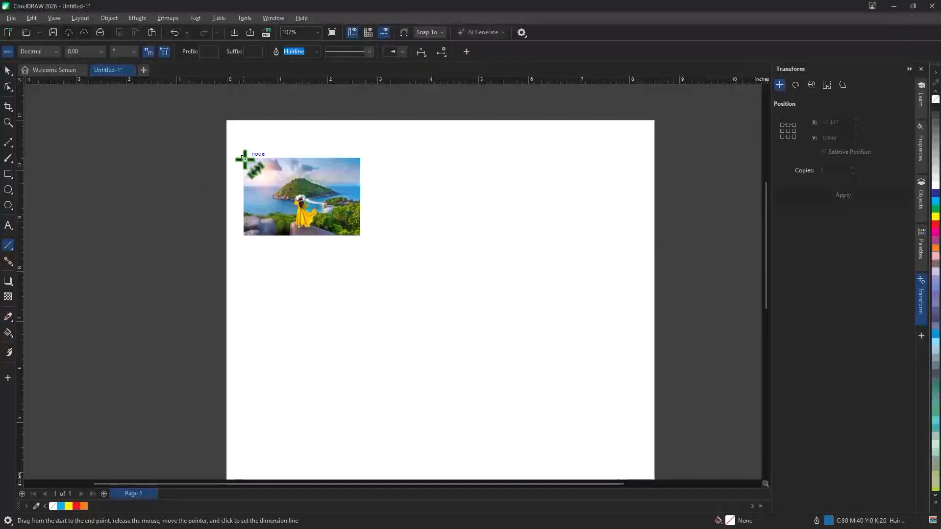
left_click_drag(244, 158, 360, 157)
left_click(357, 148)
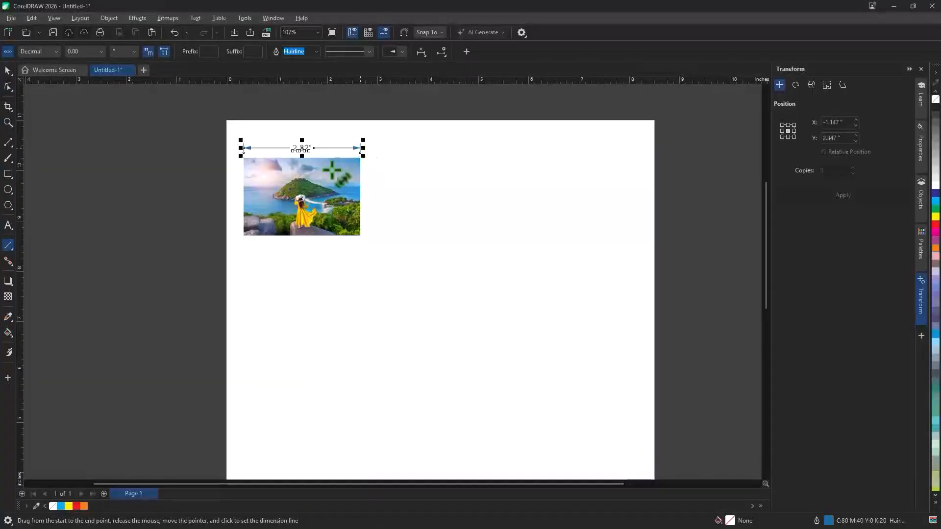
scroll(196, 152, "up", 1)
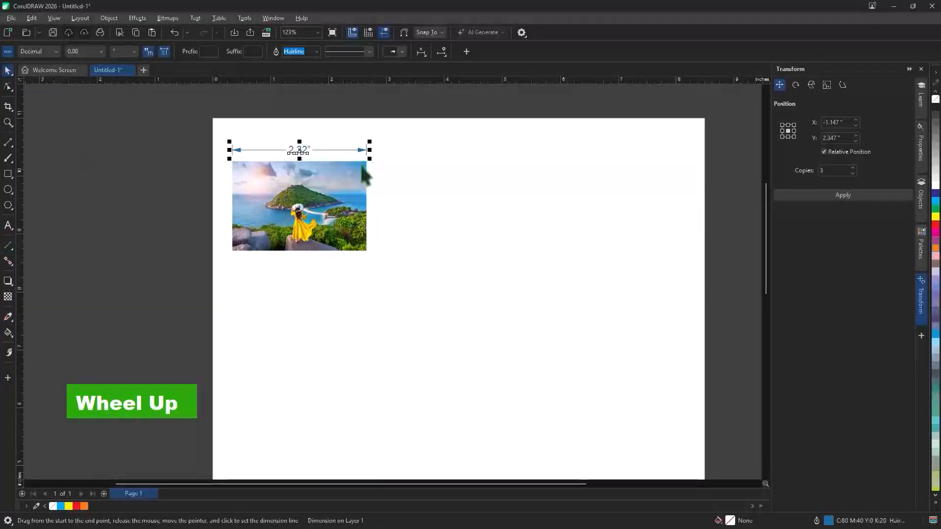
key("space")
left_click(472, 204)
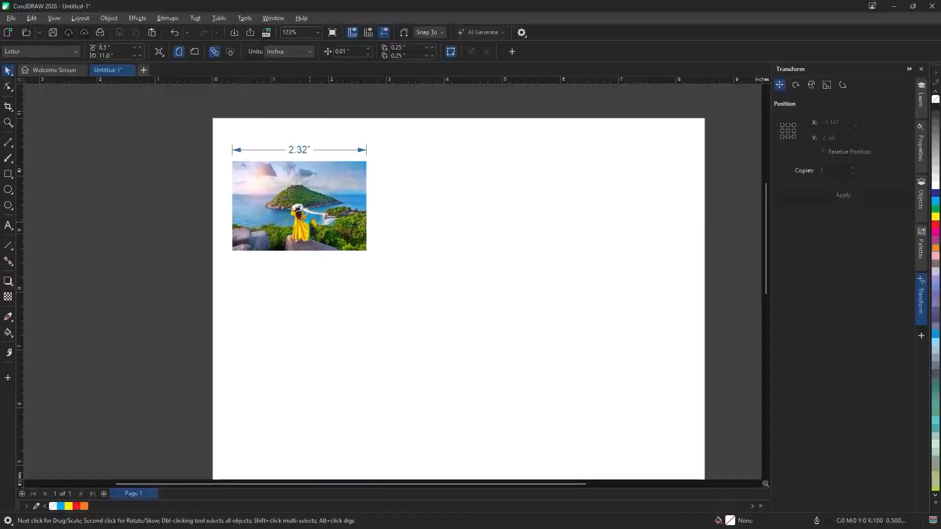
Try three diagonal copies of the image with X and Y offsets of 1 inch each, and undo them.
left_click(310, 224)
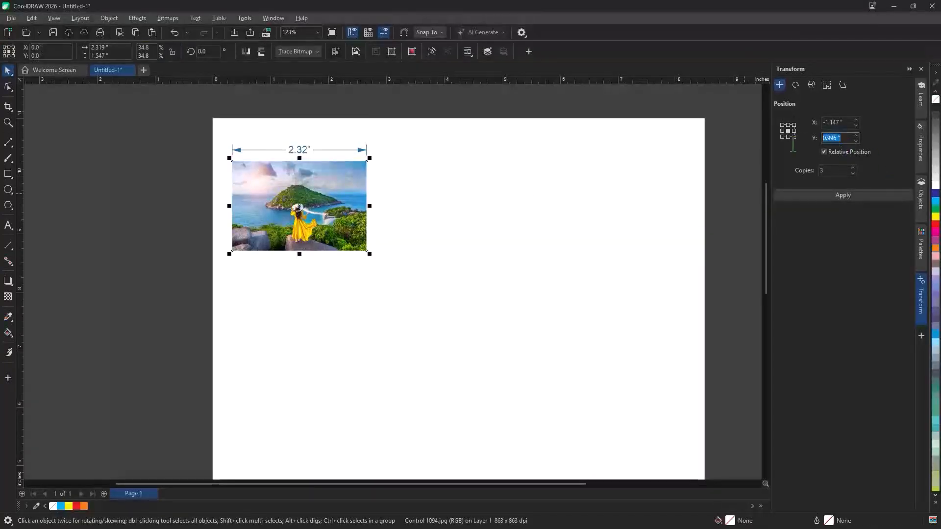
type("0")
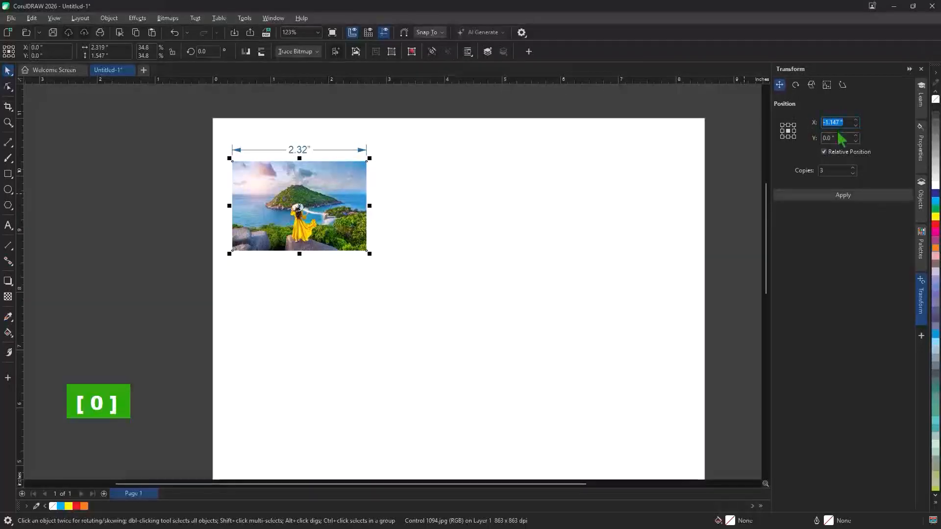
left_click_drag(845, 122, 818, 138)
type("1")
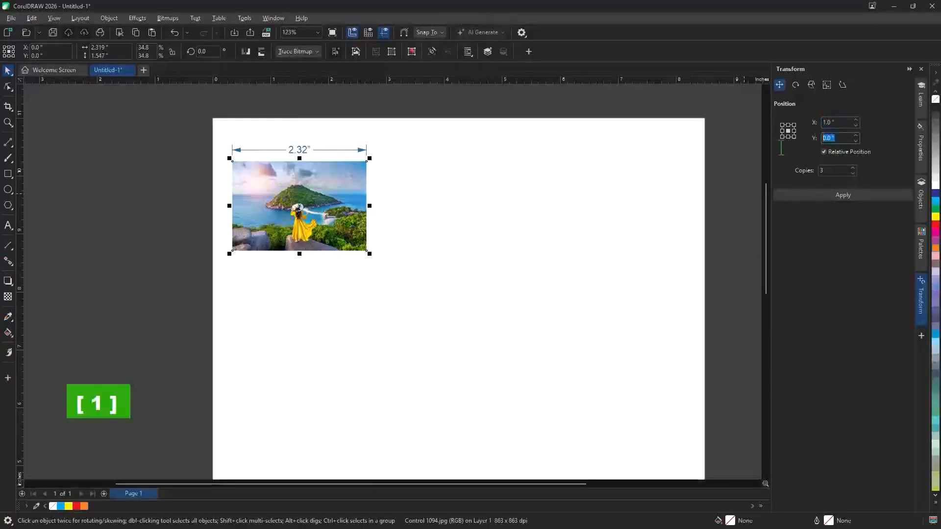
type("1")
left_click(852, 196)
scroll(551, 407, "down", 2)
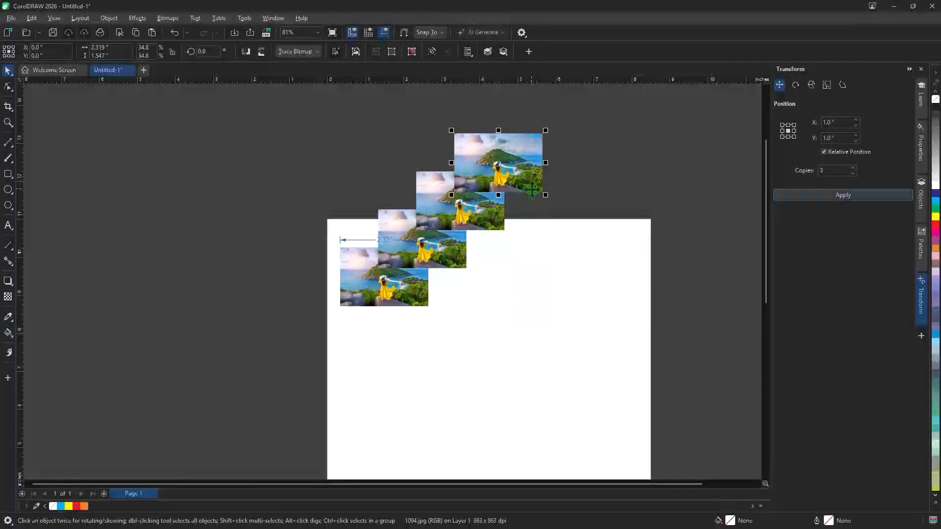
key("ctrl+z")
scroll(581, 324, "up", 2)
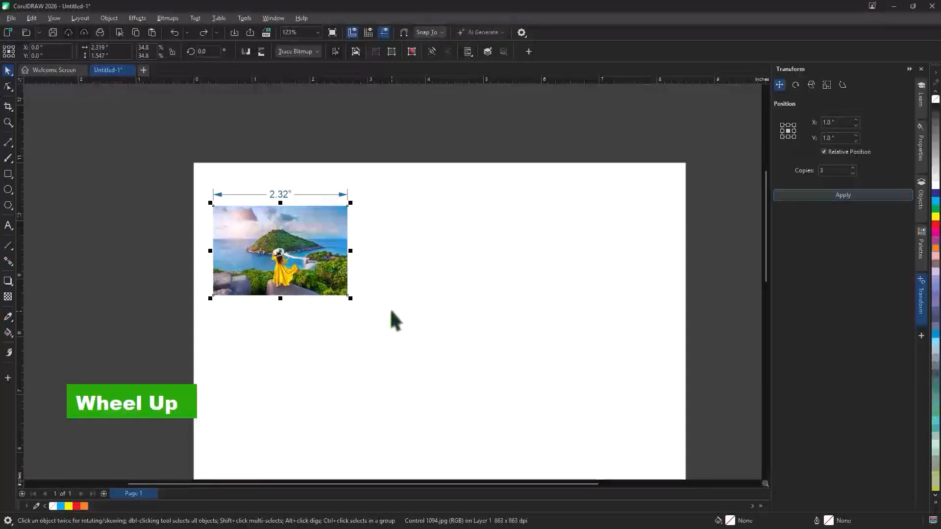
Create three copies of the image to its right with Y 0 inches and the X offset entered as 2.32 + .2 inches.
middle_click(390, 311)
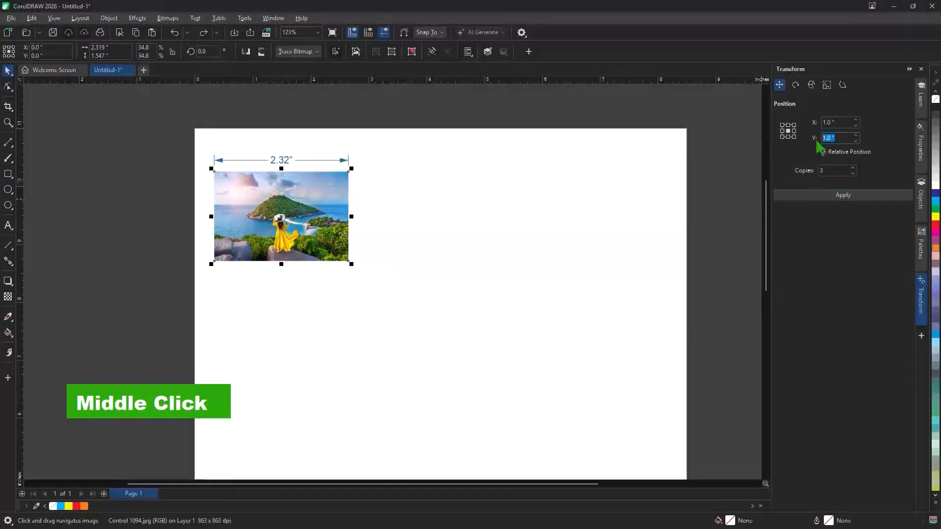
type("0")
left_click(838, 123)
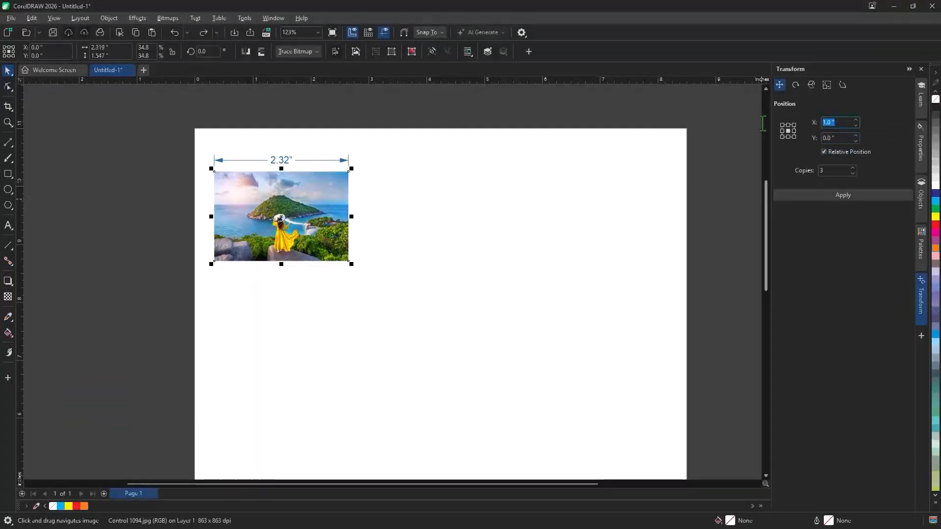
type("2.3")
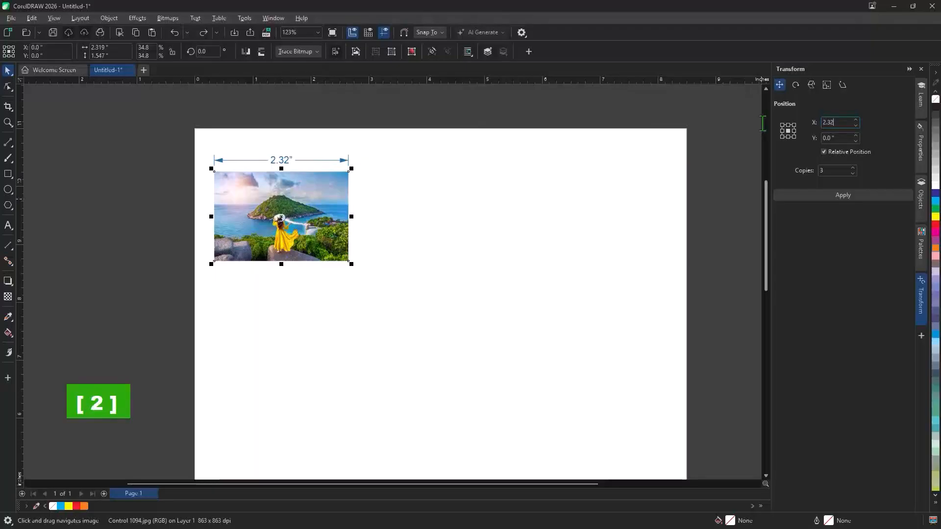
type("2+.2")
left_click(839, 196)
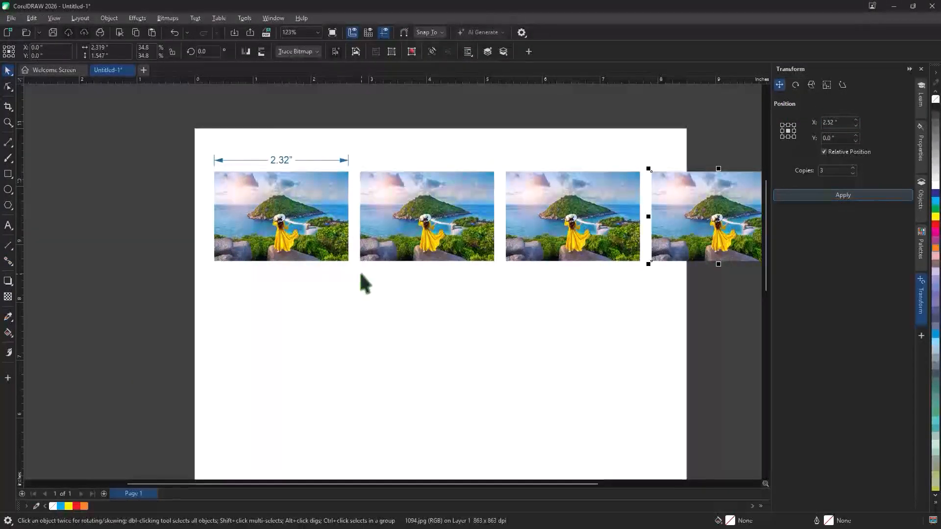
Dimension the gap between the first and second images just below their bottom edges.
scroll(361, 274, "up", 1)
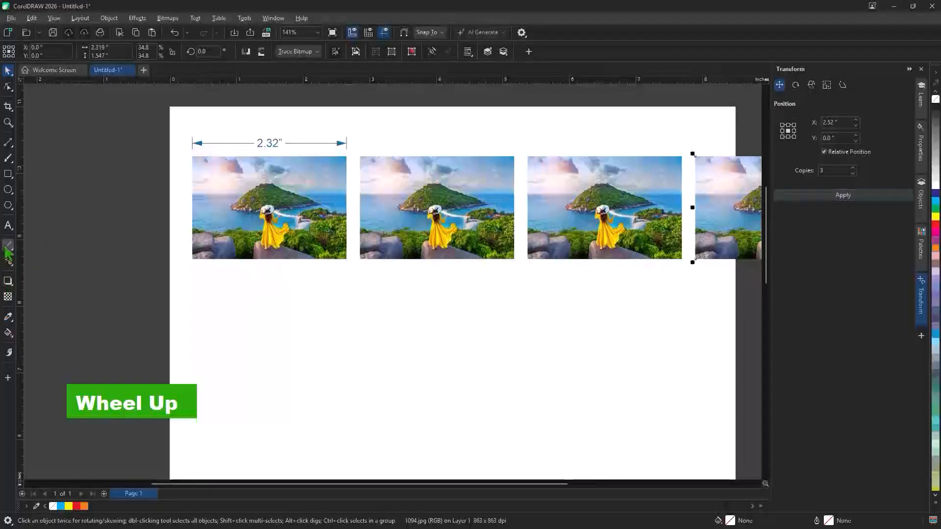
left_click(9, 245)
left_click_drag(347, 259, 360, 259)
left_click(362, 277)
scroll(385, 288, "up", 2)
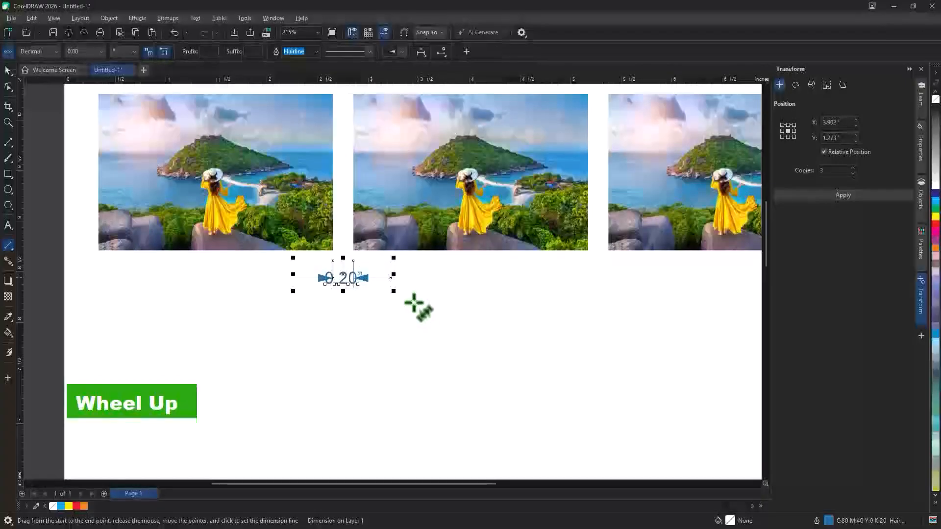
left_click(8, 71)
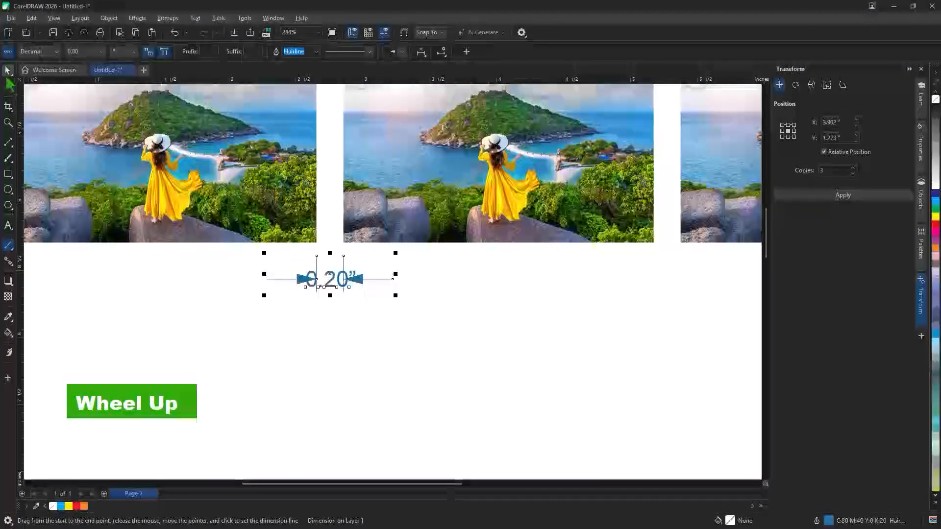
Delete the row of images together with both dimensions.
scroll(412, 337, "down", 3)
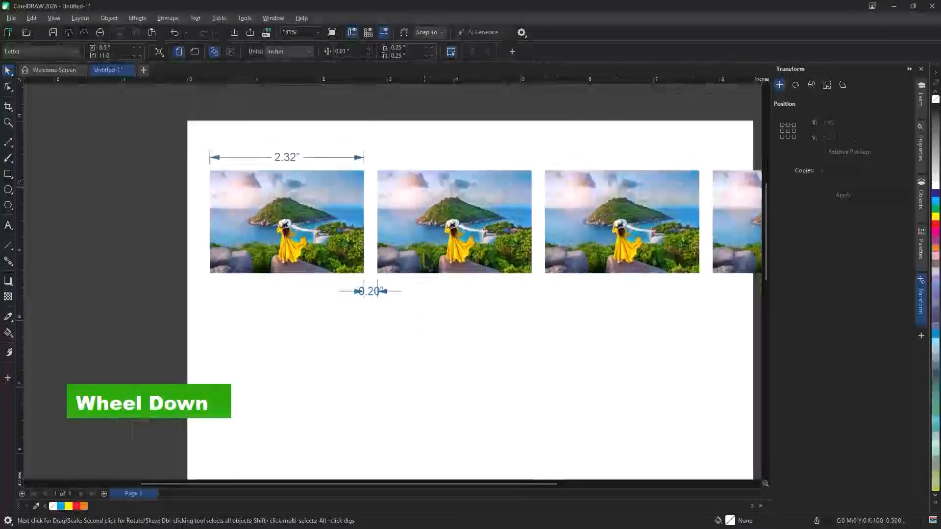
left_click_drag(216, 165, 659, 288)
key("Delete")
Draw a vertical line about 2.93 inches long near the middle of the page and set its thickness to 8 pt.
scroll(395, 290, "up", 3)
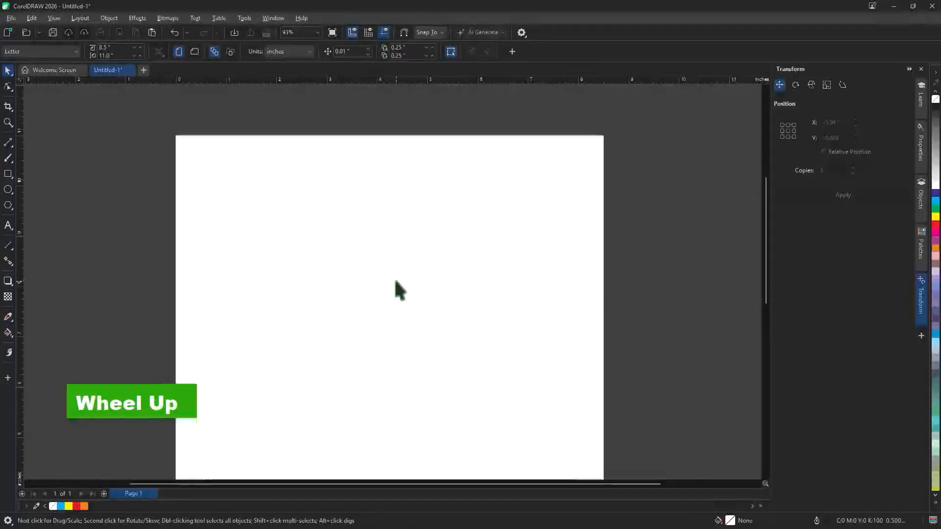
left_click(9, 143)
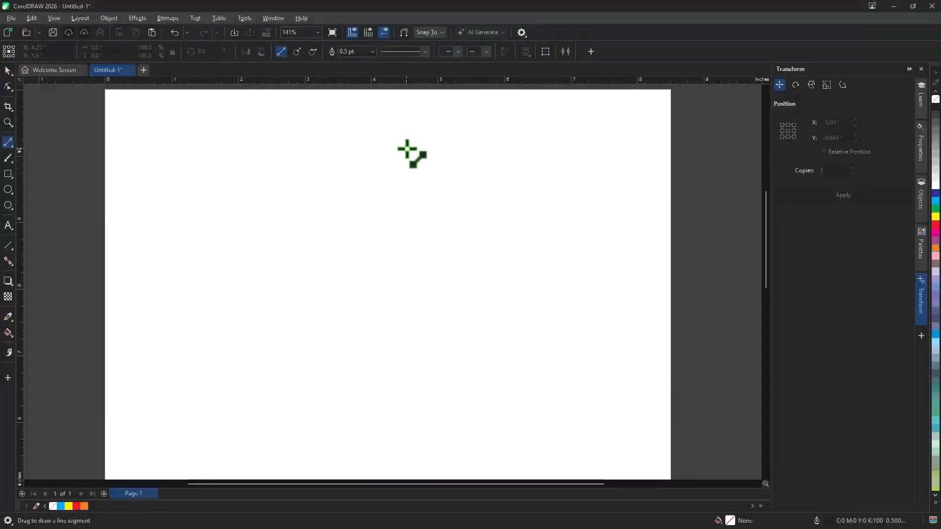
left_click_drag(406, 151, 407, 344)
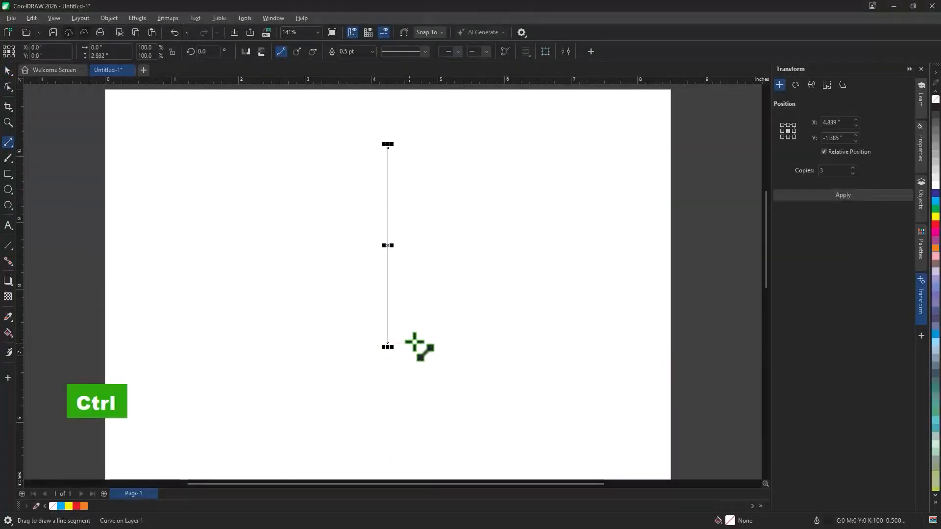
left_click(372, 51)
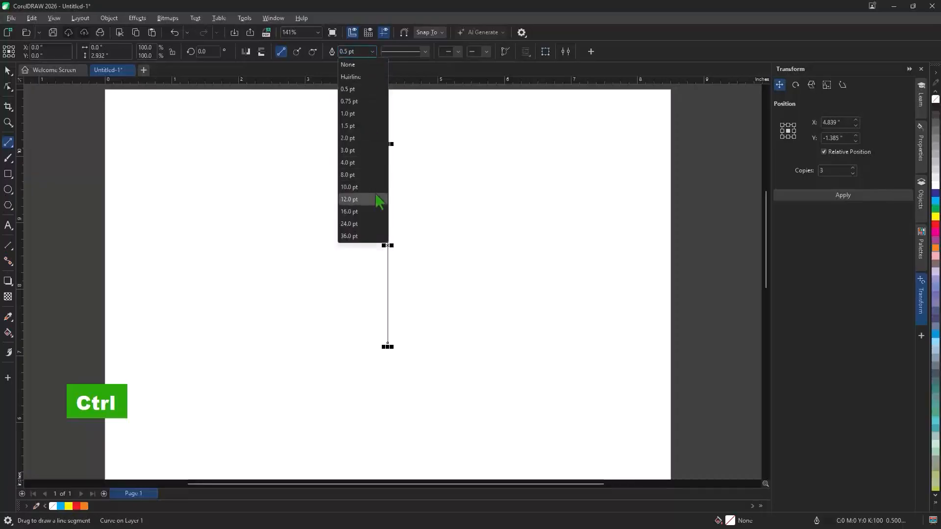
left_click(374, 179)
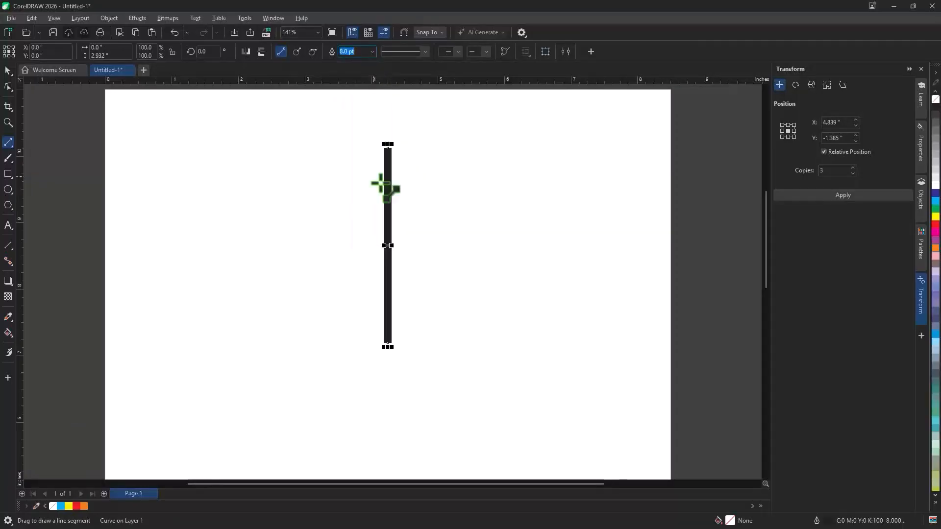
Create 12 copies of the line rotated in 30° increments around its lower end, with relative center off.
left_click(795, 85)
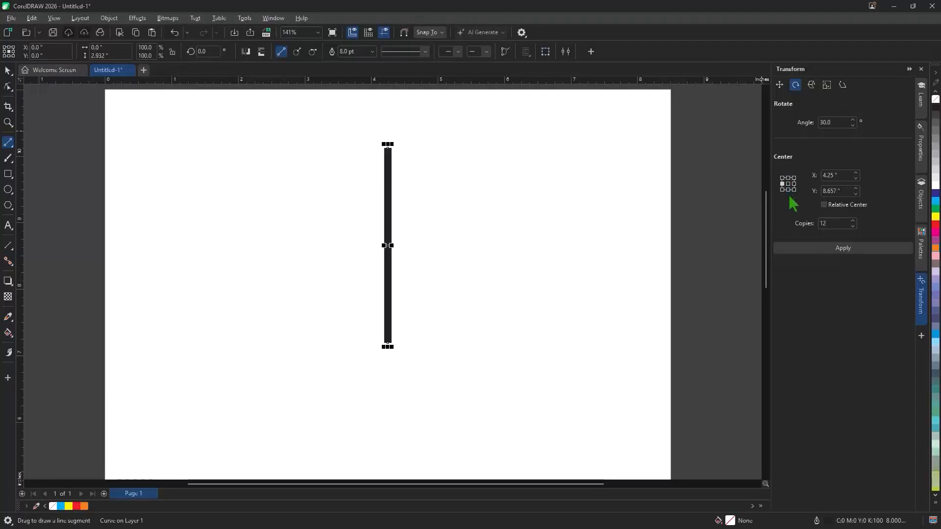
left_click(825, 205)
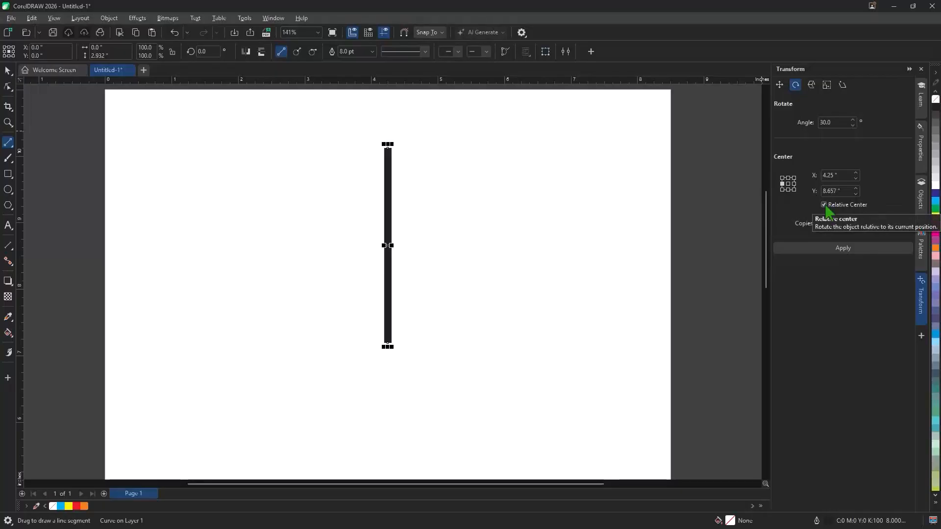
left_click(825, 206)
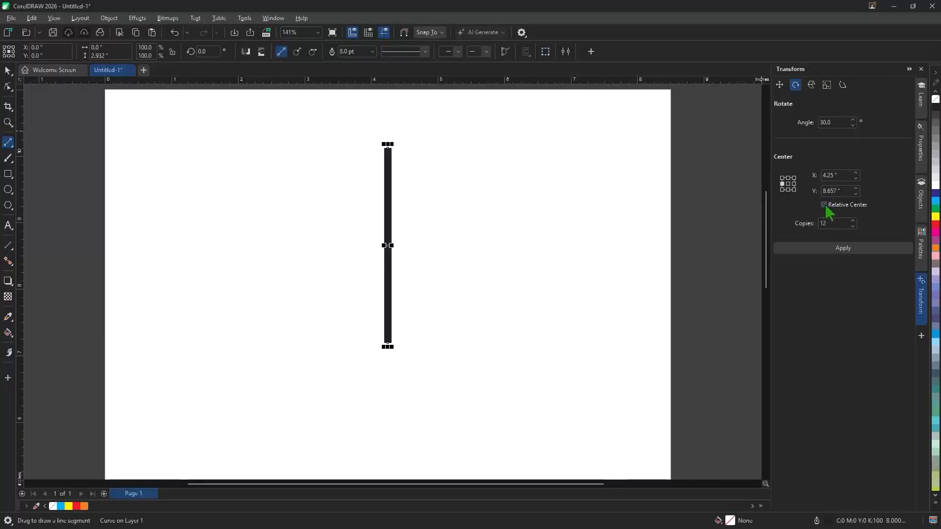
left_click(782, 189)
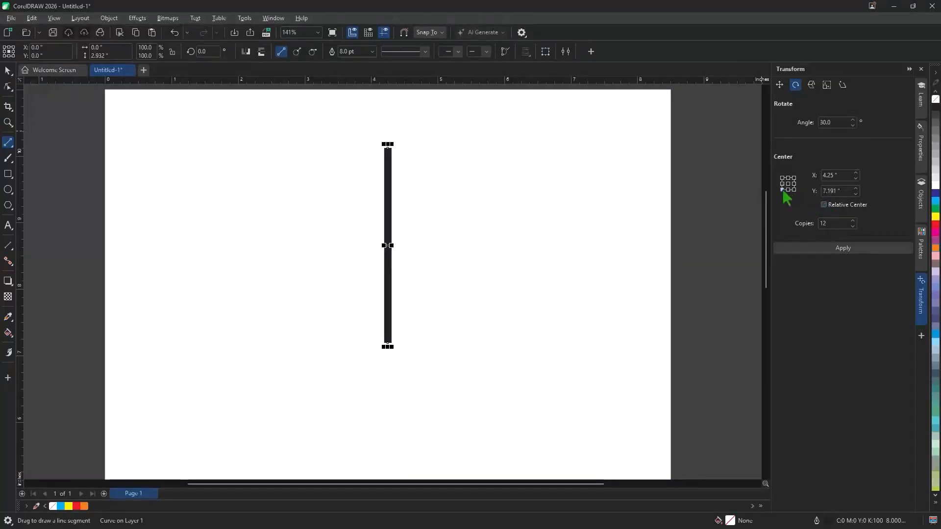
left_click(835, 247)
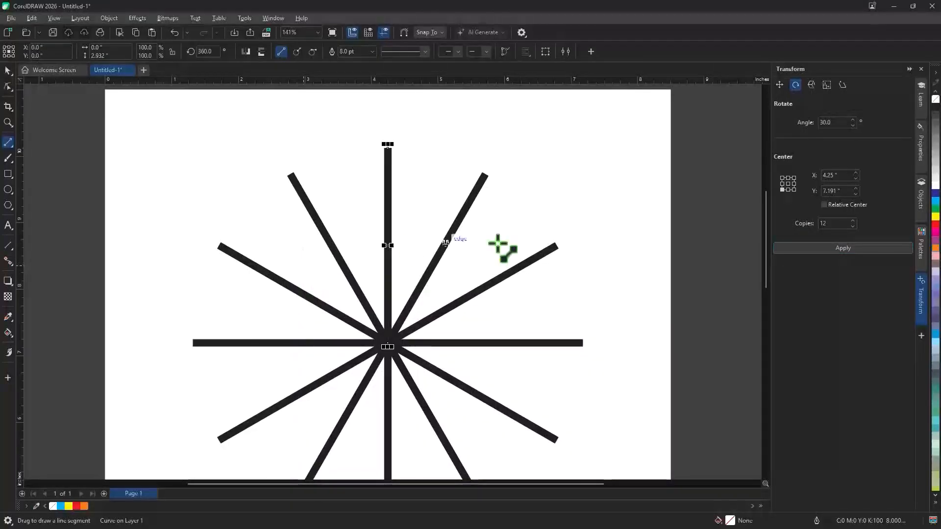
Create 12 more copies of the vertical line in 30° increments around its midpoint, and undo the last operation.
left_click(782, 184)
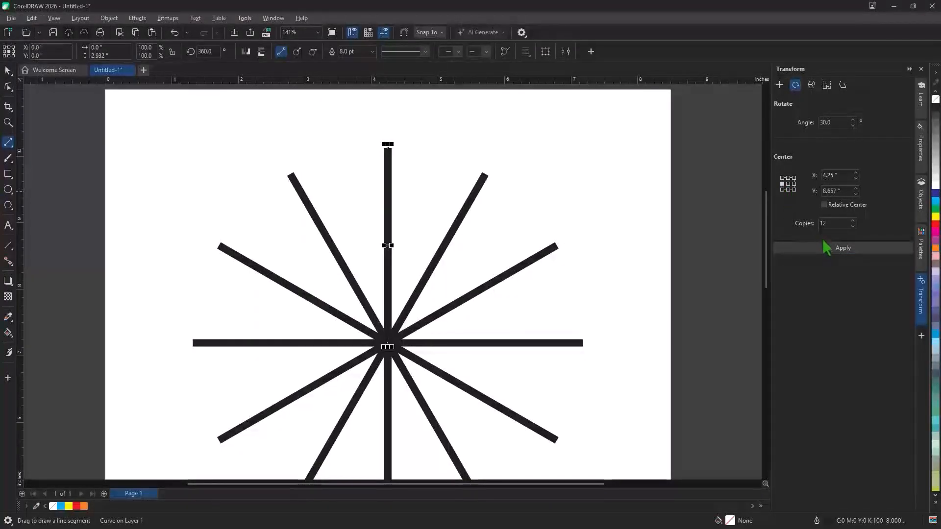
left_click(827, 247)
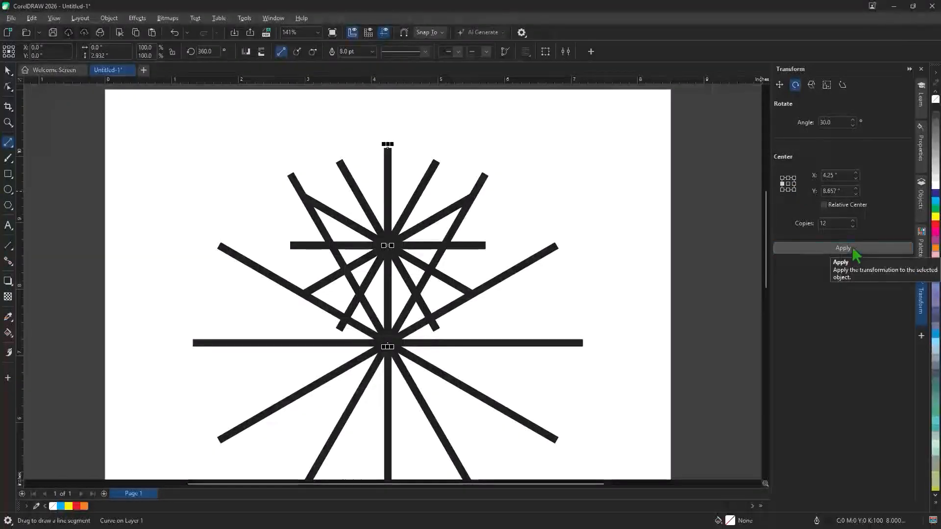
key("ctrl+z")
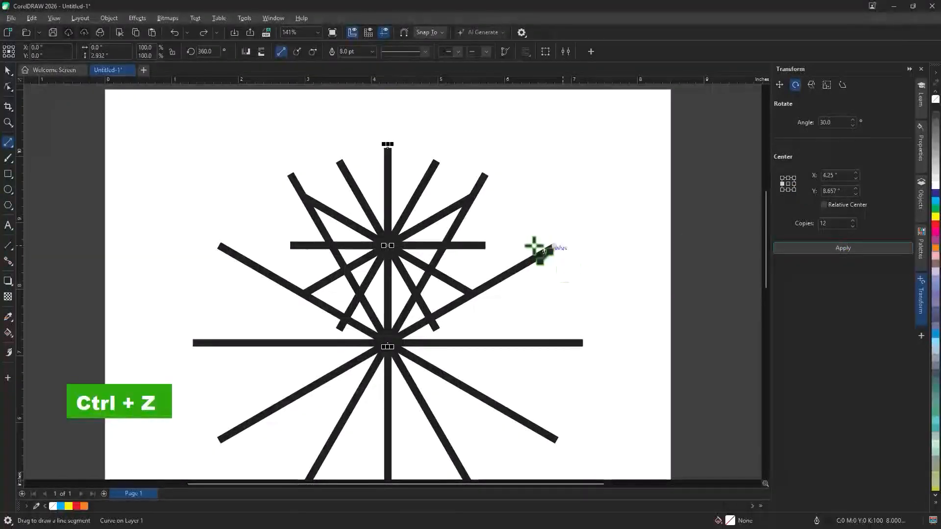
Delete all the lines from the page.
key("space")
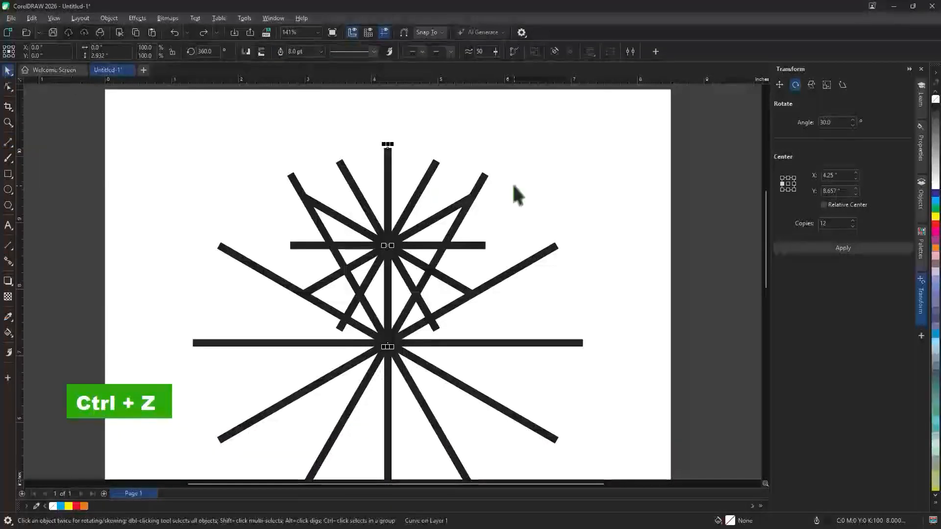
key("ctrl+a")
key("Delete")
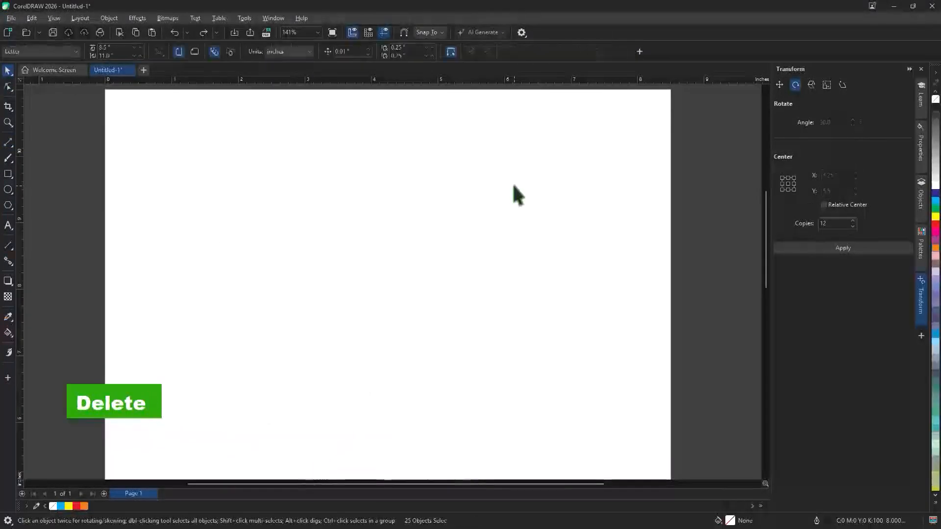
Draw a perfect circle about 3.81 inches in diameter on the page.
left_click(9, 190)
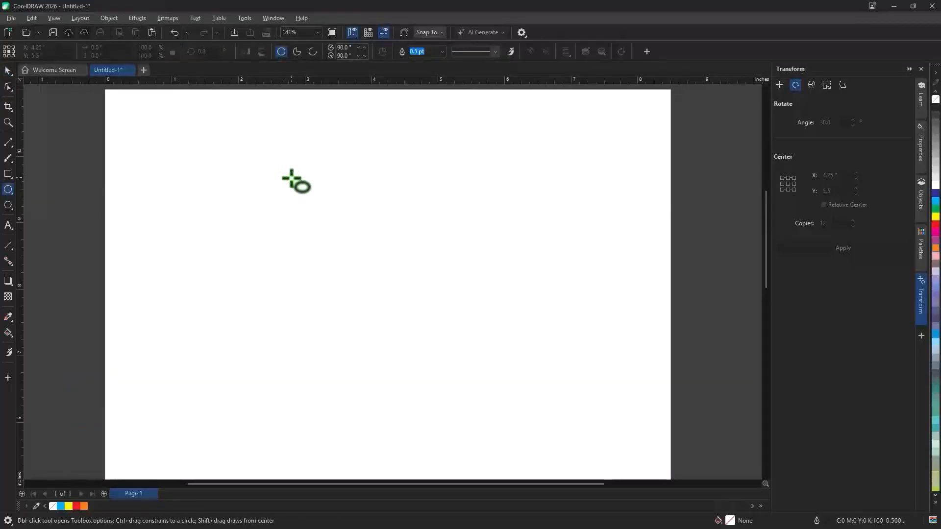
left_click_drag(319, 164, 529, 421)
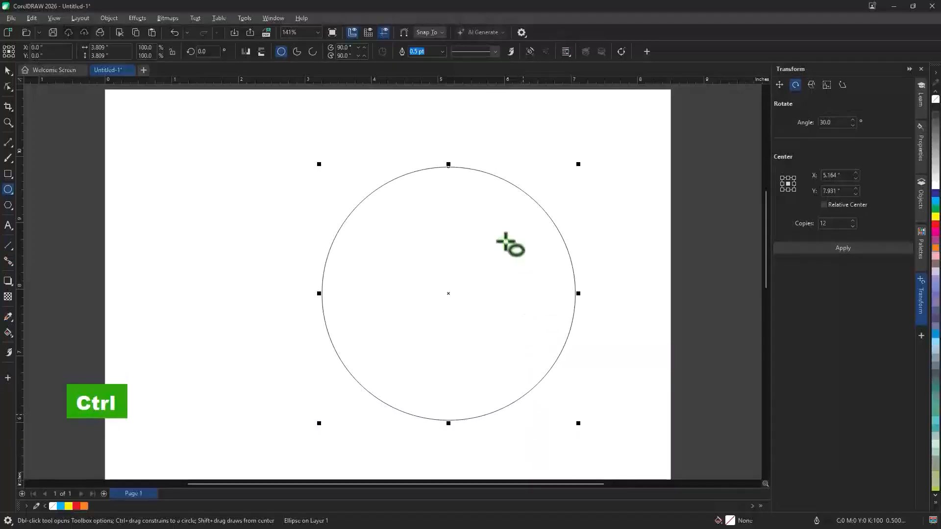
middle_click(513, 283)
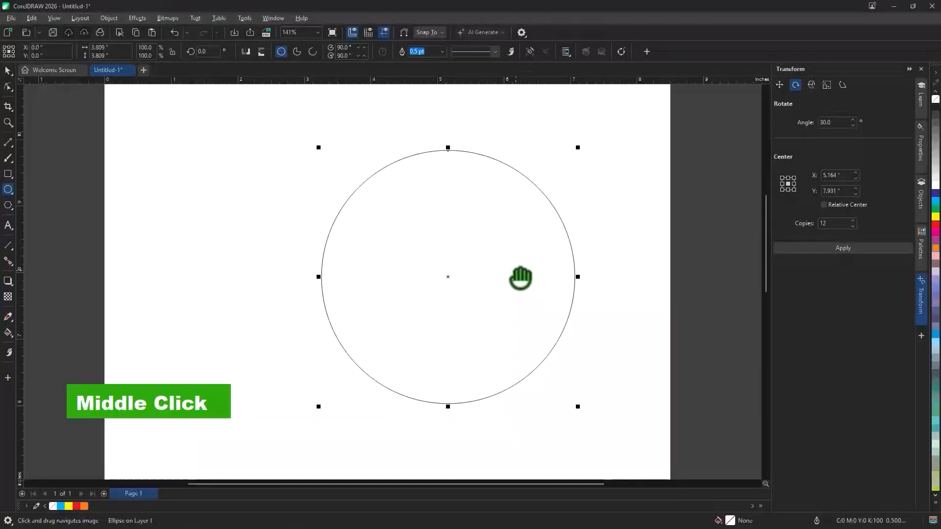
scroll(515, 271, "up", 1)
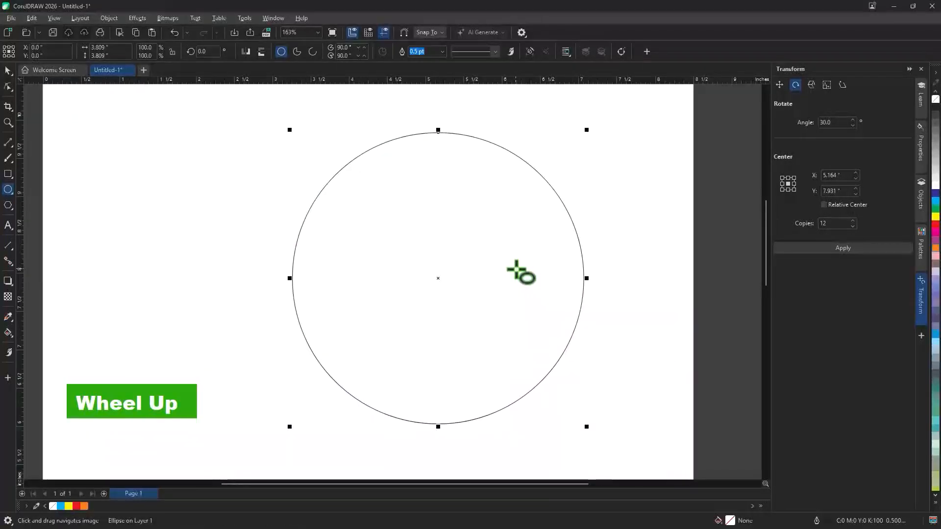
Draw a vertical tick line about 0.37 inches long just inside the circle's top quadrant and make it 3 pt thick.
left_click(8, 144)
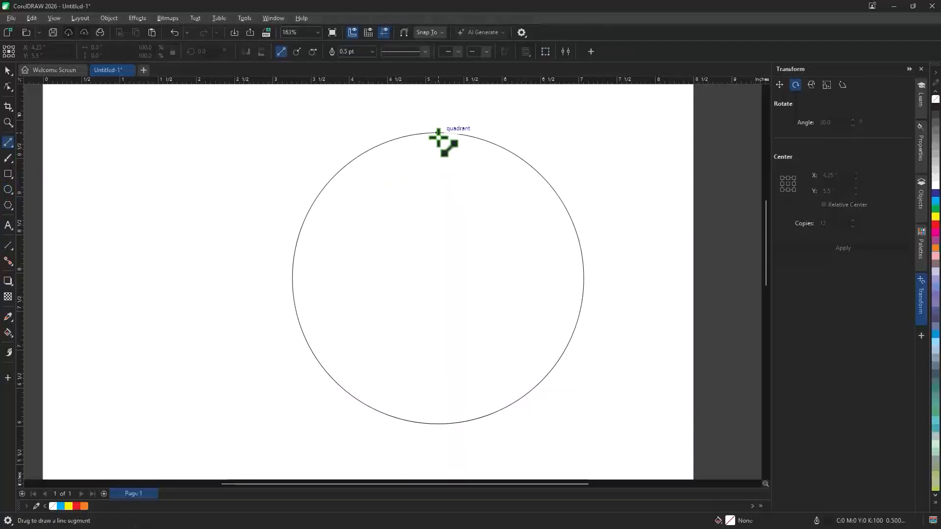
left_click_drag(438, 131, 438, 179)
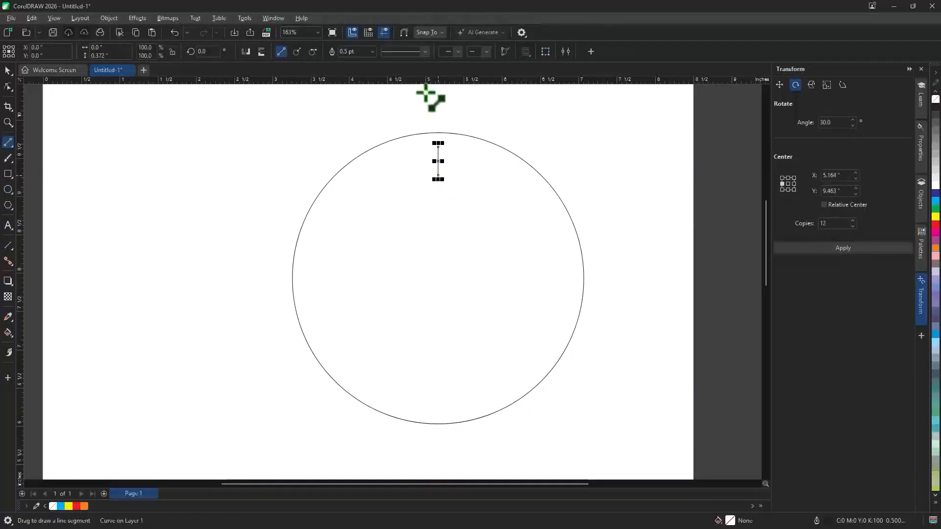
left_click(371, 52)
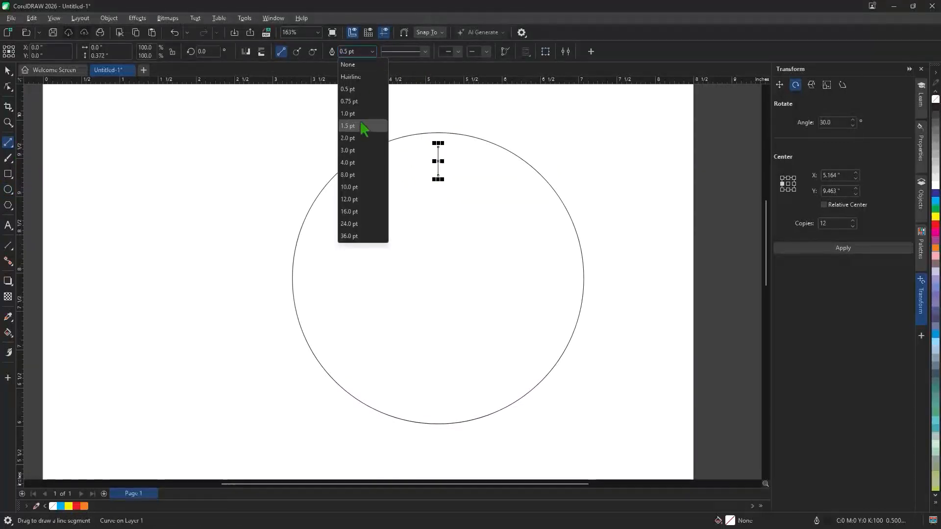
left_click(363, 151)
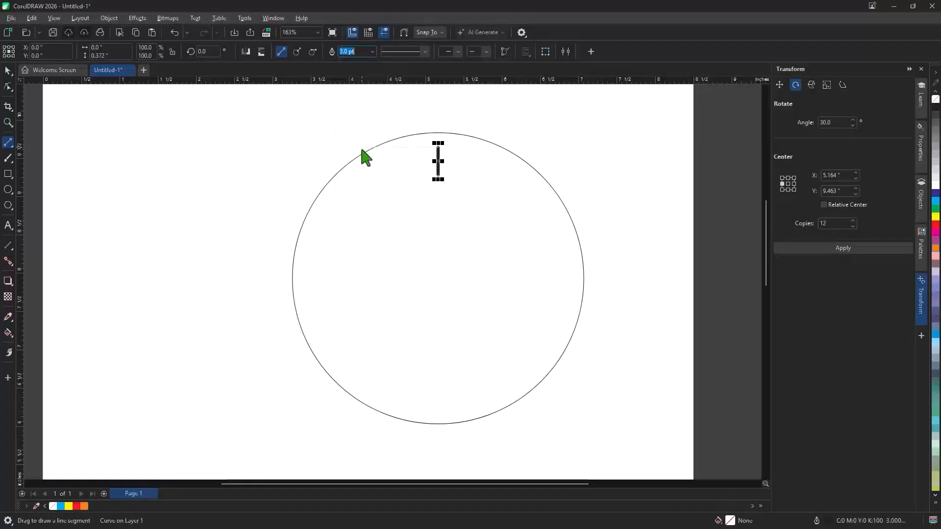
Move the tick line's rotation center to the circle's center and create 12 copies at 30° intervals.
left_click(8, 70)
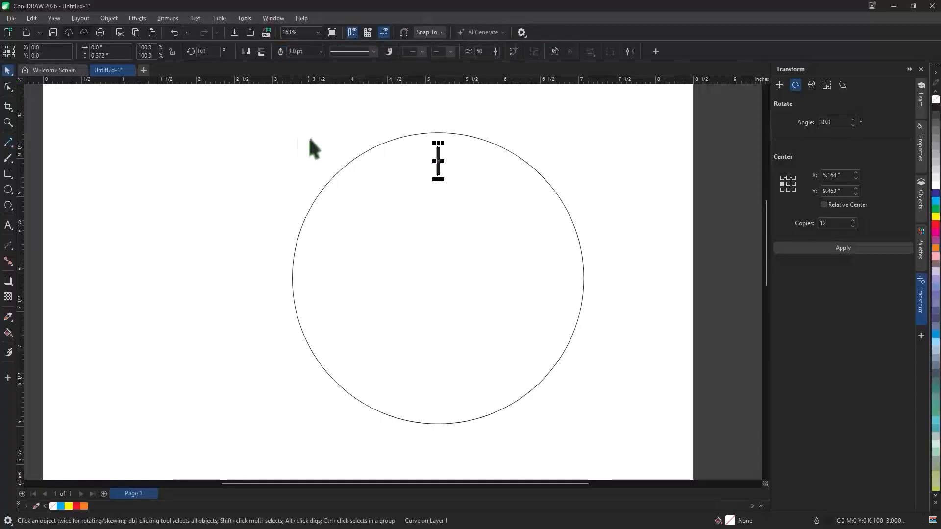
left_click(439, 163)
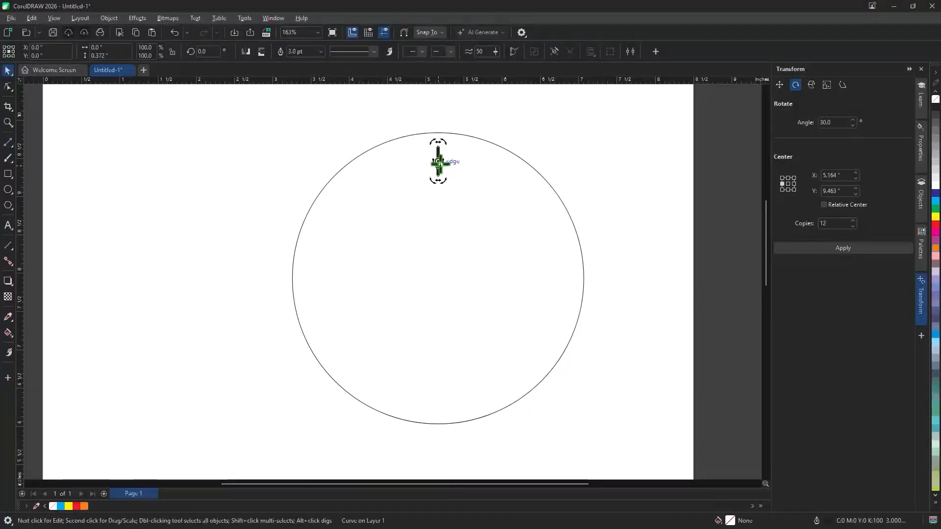
left_click_drag(439, 162, 440, 280)
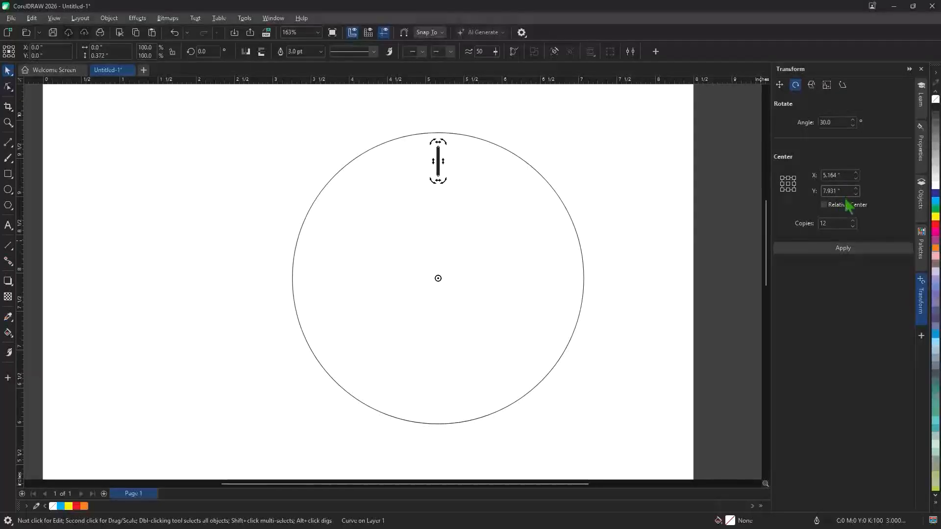
left_click(818, 253)
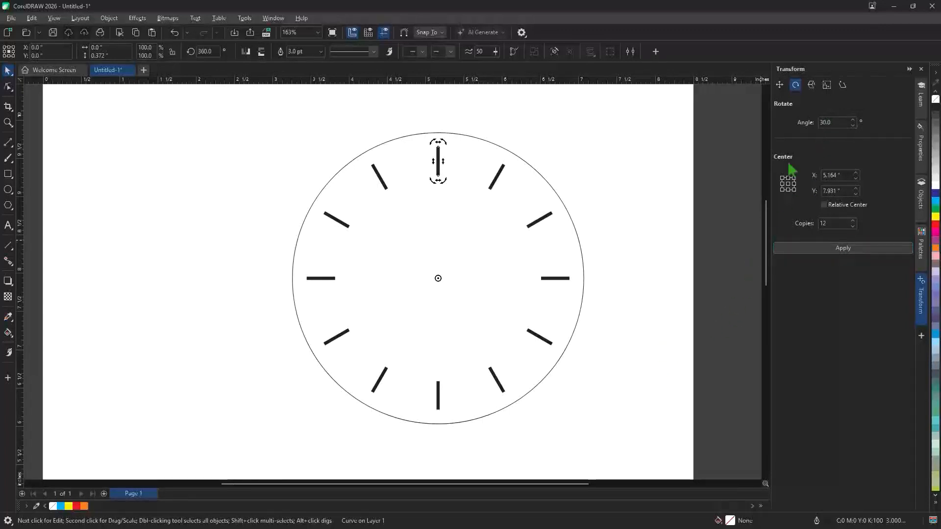
left_click(629, 268)
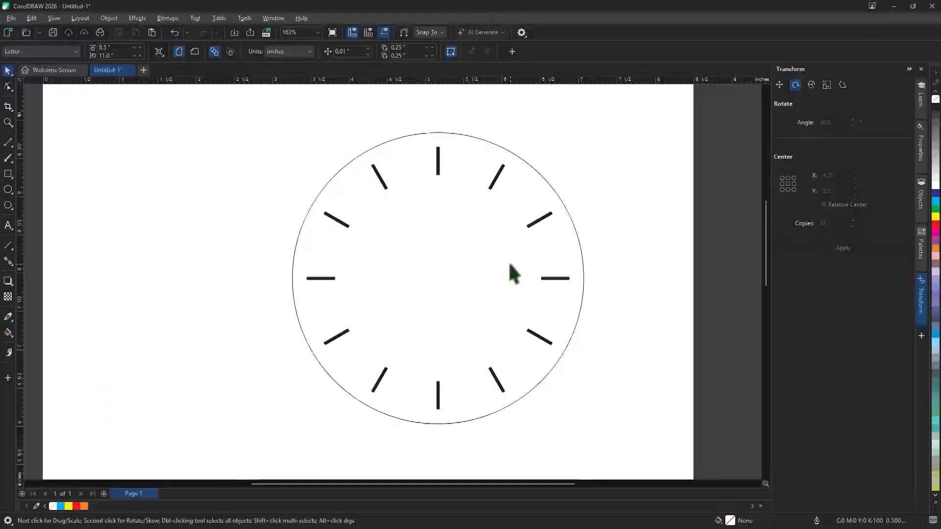
Add a two-line text reading "360" and "360/60" beside the upper right of the clock face.
scroll(510, 265, "up", 1)
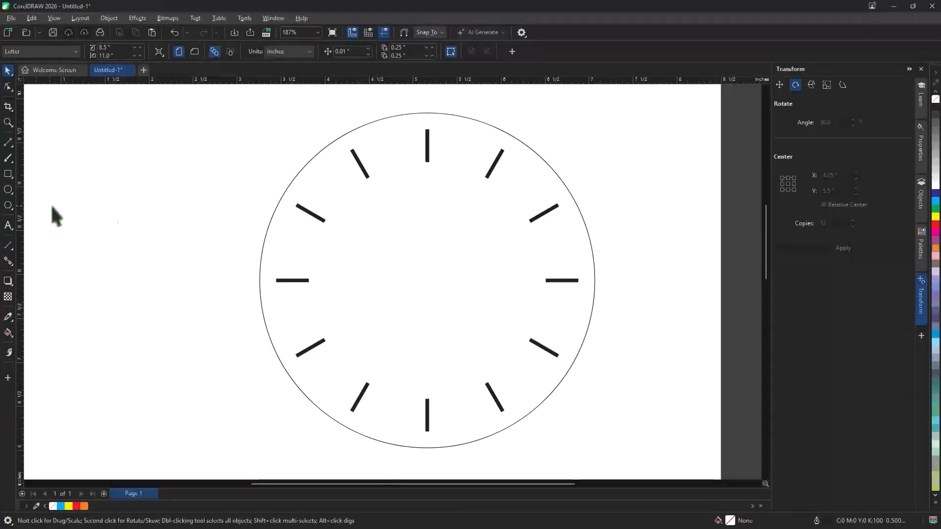
left_click(8, 225)
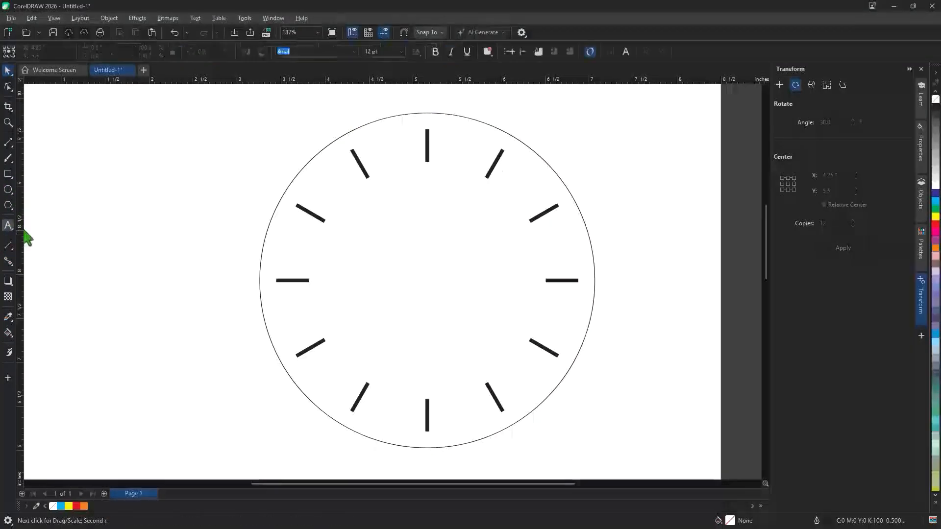
left_click(605, 147)
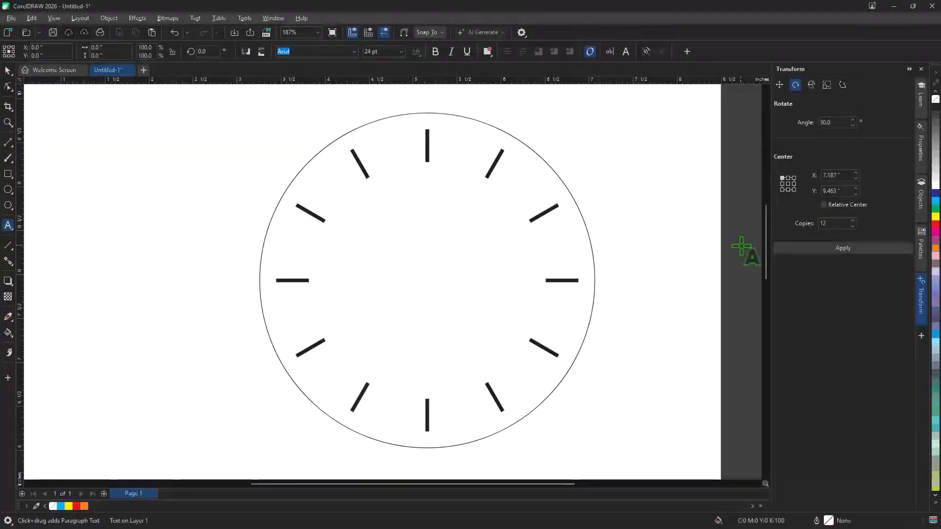
type("360")
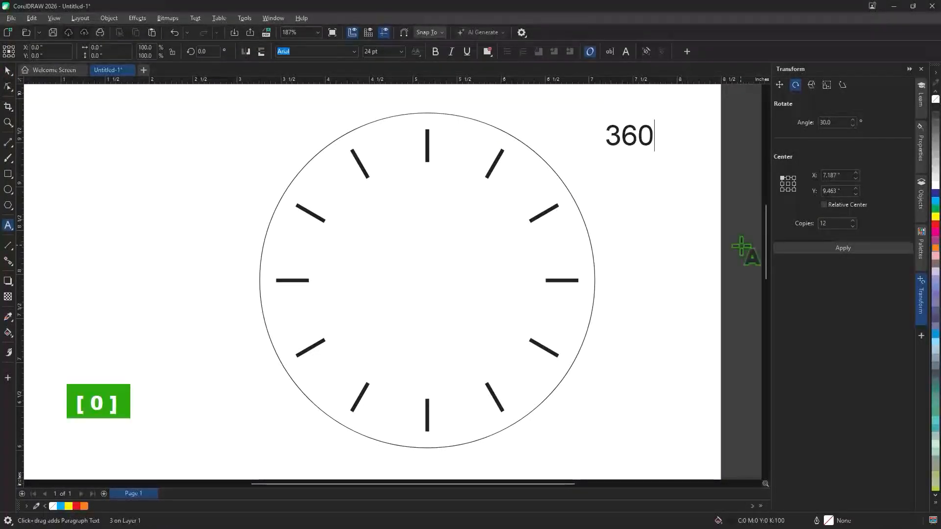
key("Escape")
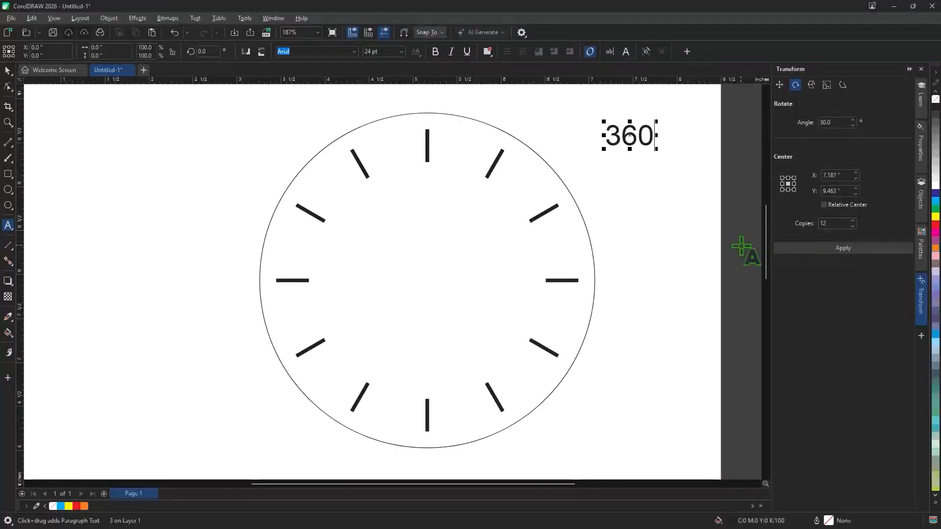
key("Return")
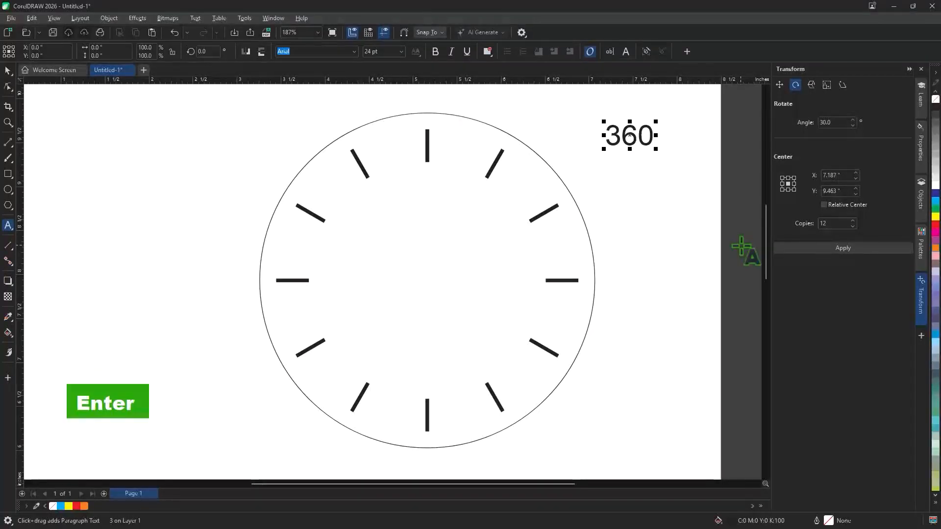
type("360/60")
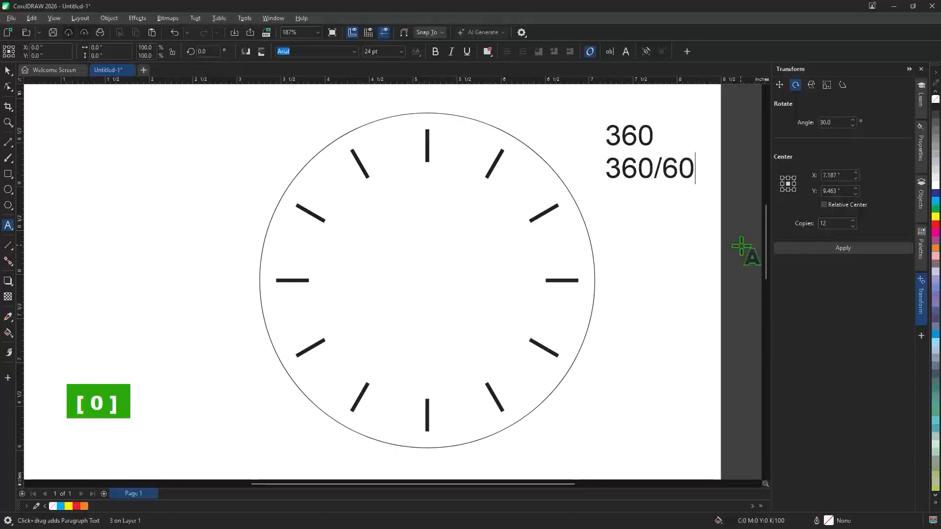
Complete the second text line so it reads "360/60=6".
type("=6")
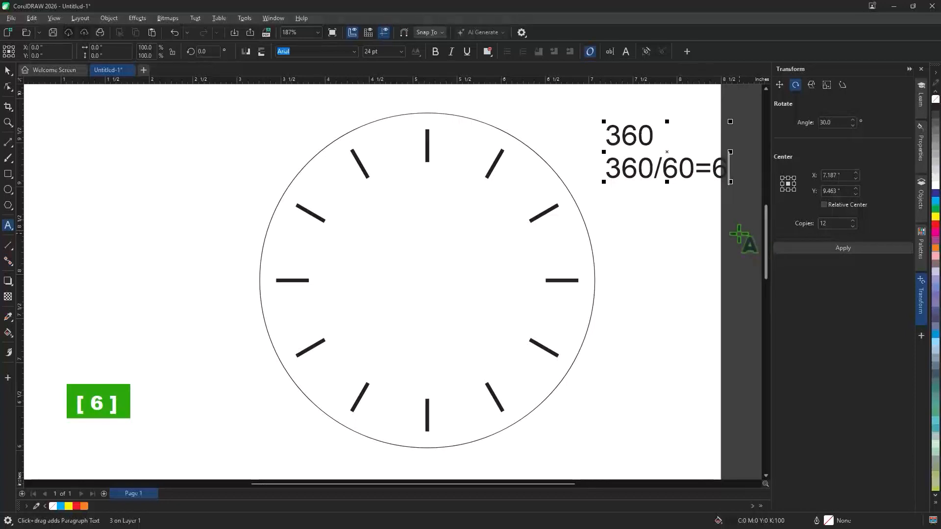
left_click(8, 70)
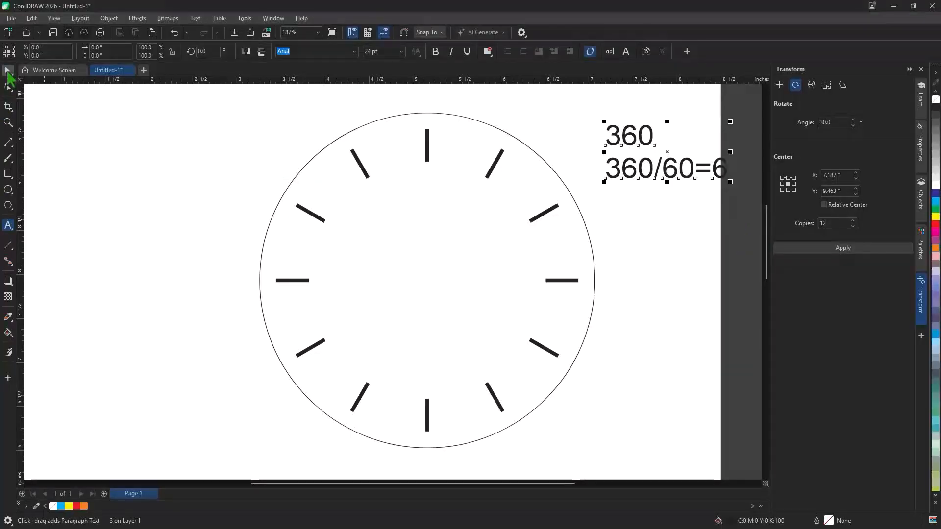
Draw a vertical line about 0.18 inches long just below the clock face's top tick, undoing the stray second line.
left_click(8, 144)
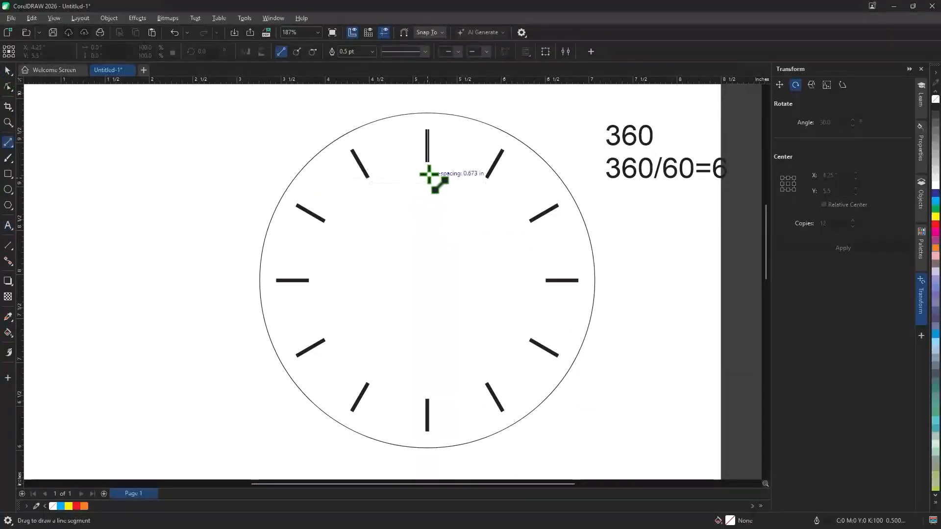
left_click_drag(428, 178, 431, 200)
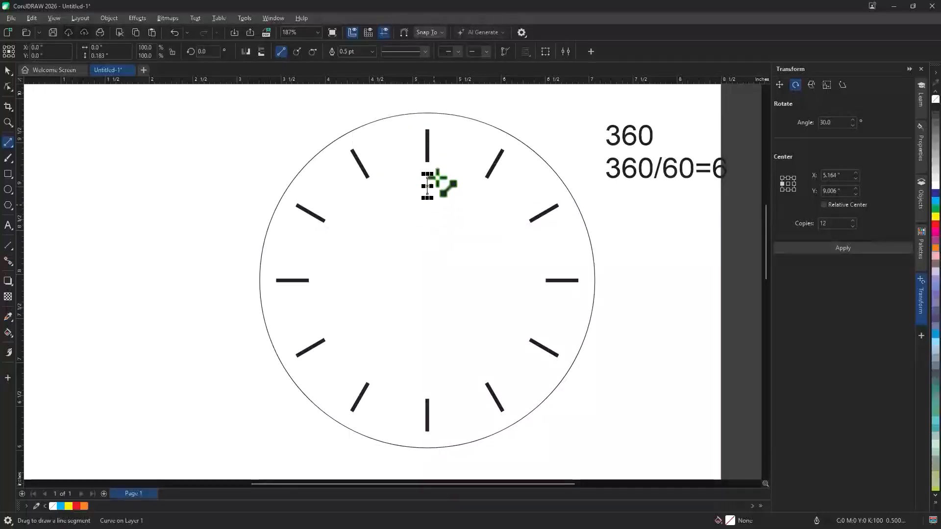
left_click_drag(458, 190, 459, 207)
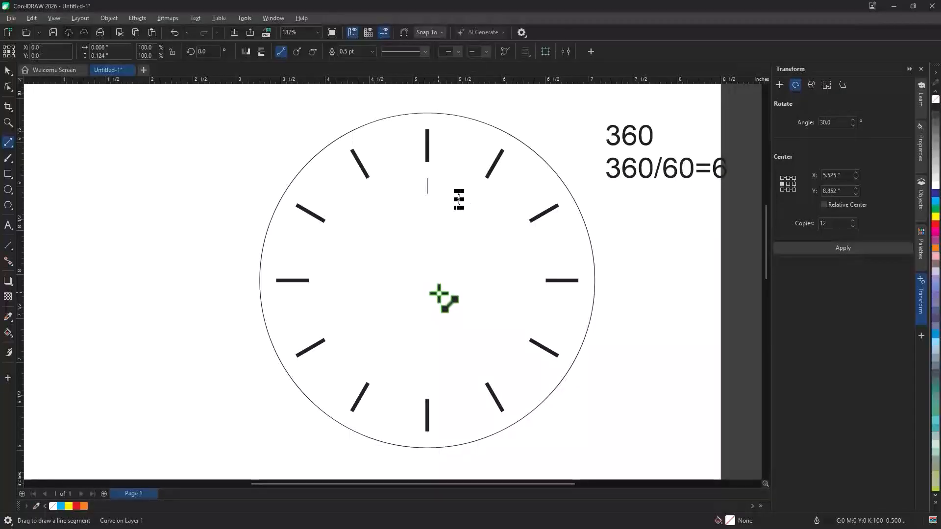
key("ctrl+z")
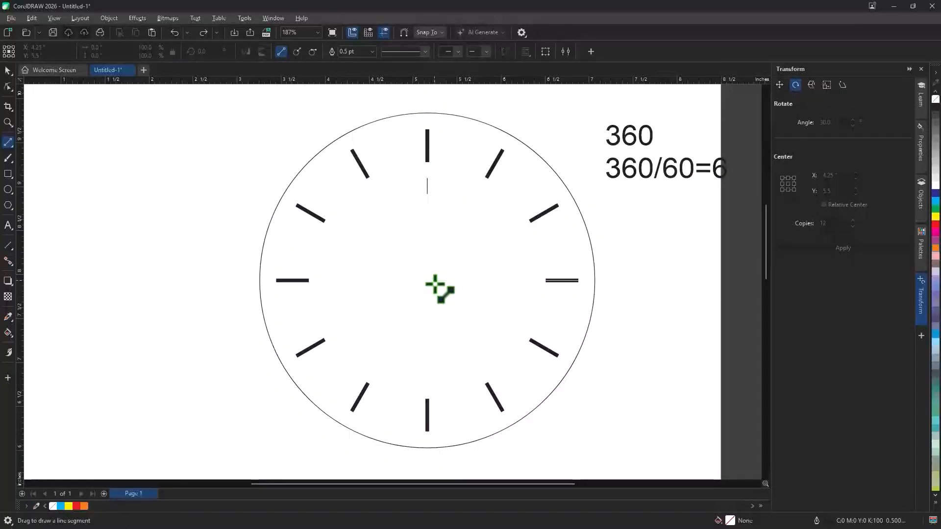
Move the short vertical line's rotation center to the center of the clock circle.
left_click(8, 71)
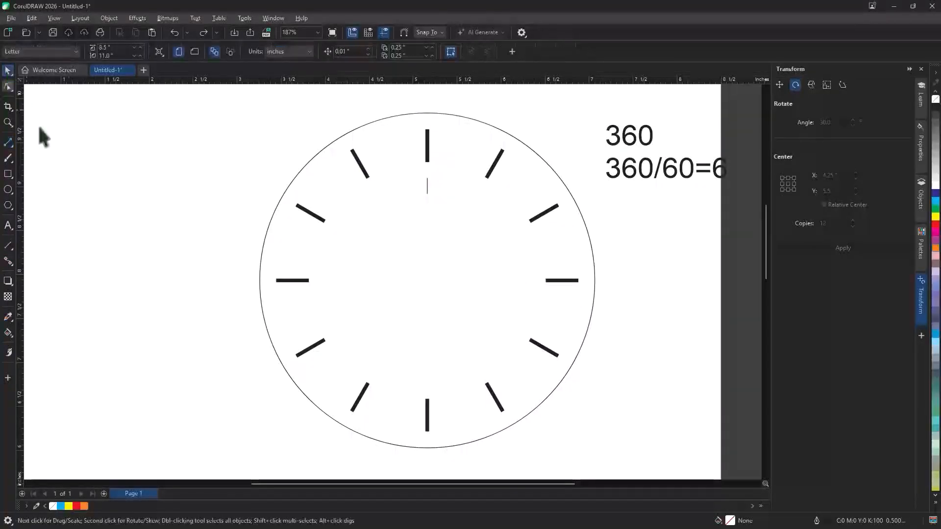
left_click(426, 186)
left_click(427, 189)
left_click_drag(428, 186, 427, 280)
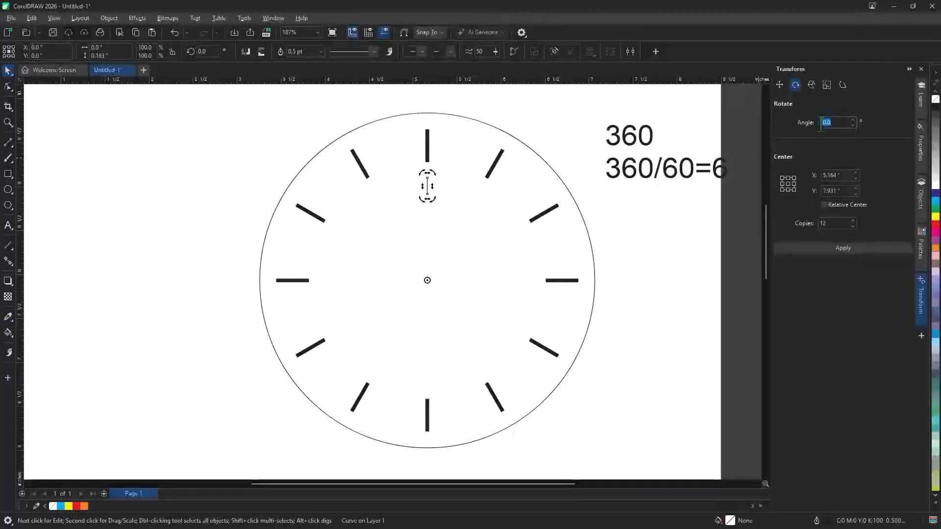
Create 60 rotated copies of the short line at an angle of 360/60 degrees, and deselect it.
type("30")
key("Return")
type("3")
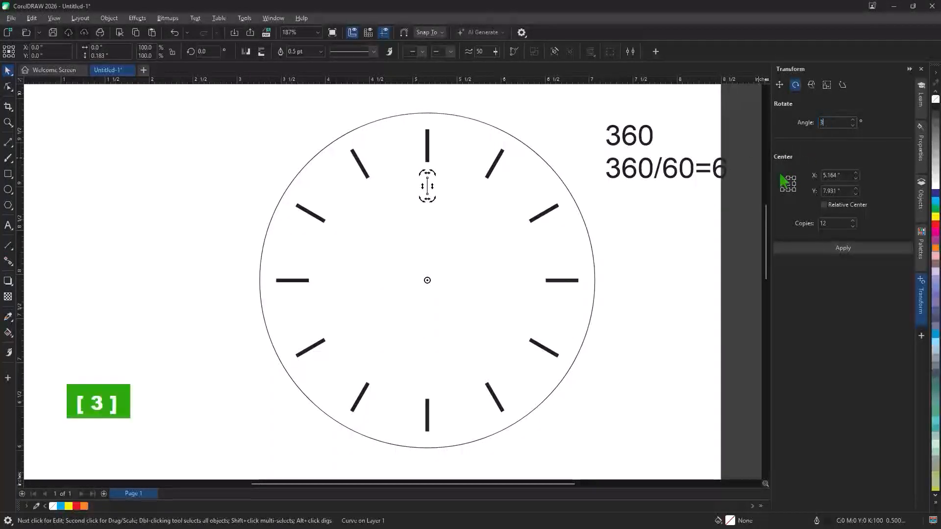
type("60/60")
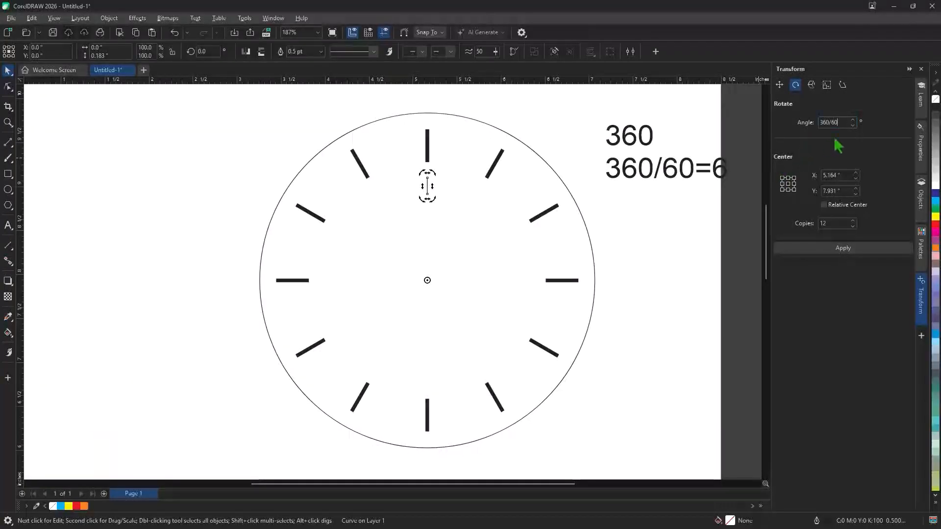
left_click(843, 175)
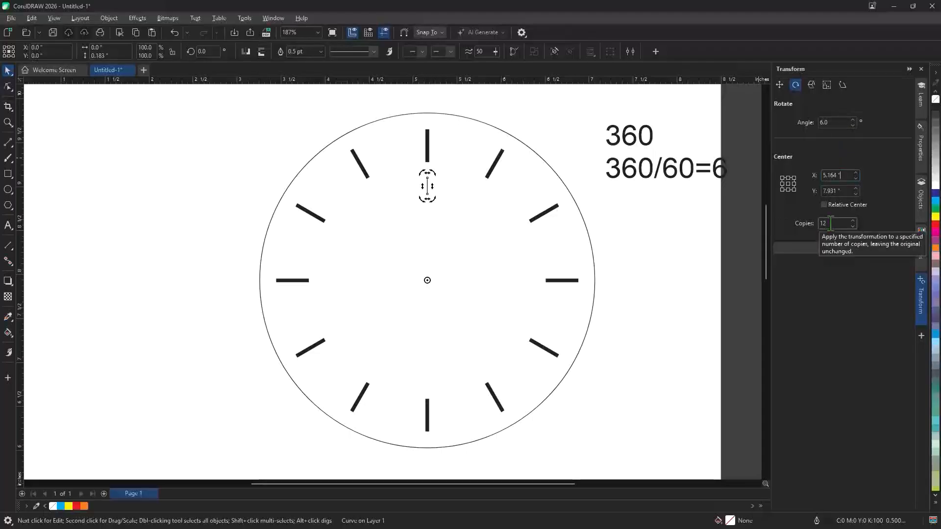
left_click_drag(828, 224, 815, 226)
type("60")
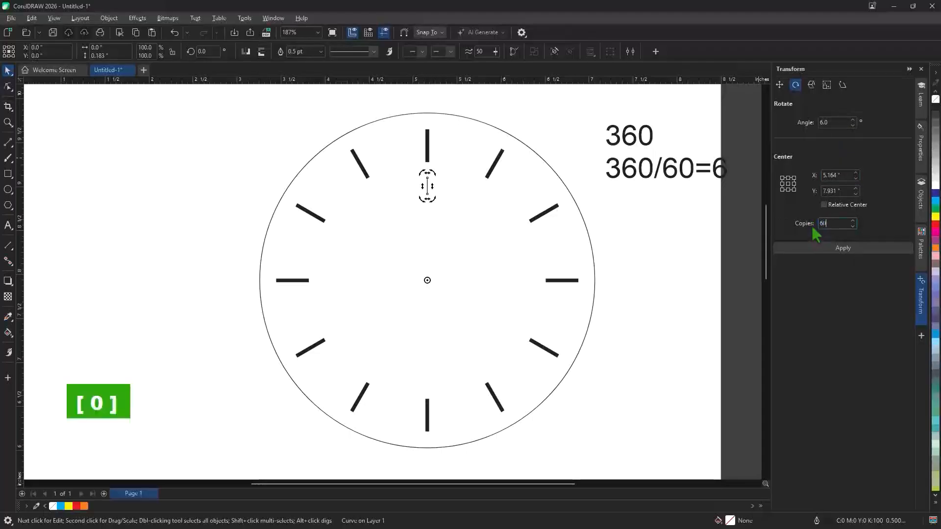
left_click(842, 249)
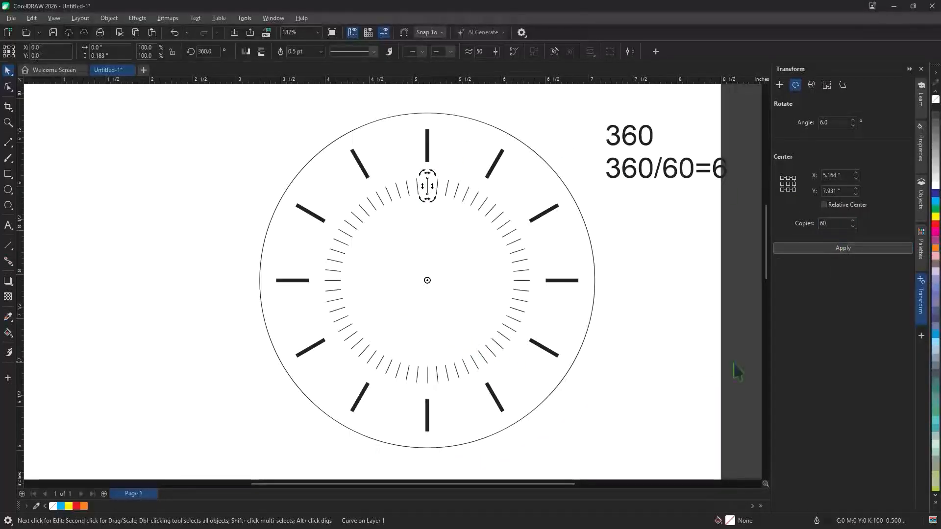
left_click(642, 363)
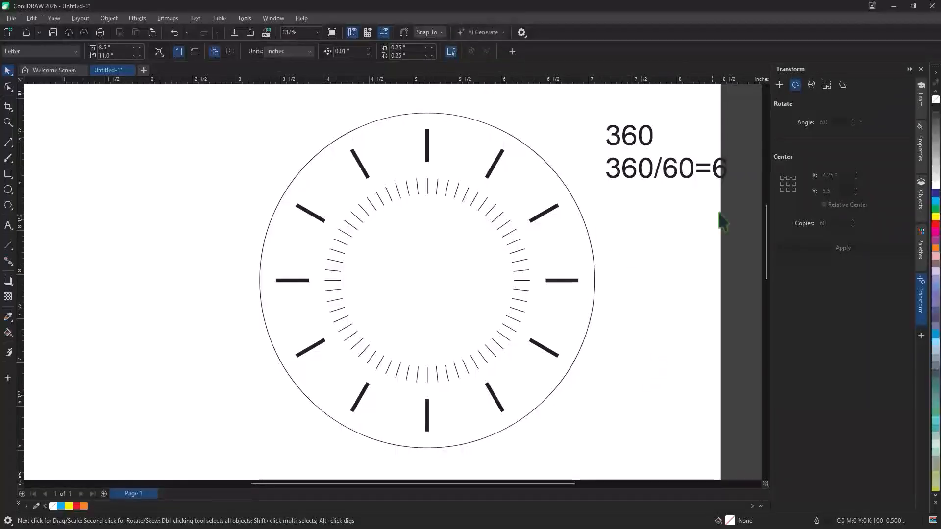
Switch the transformation options to Scale and Mirror and activate the Ellipse tool.
left_click(809, 84)
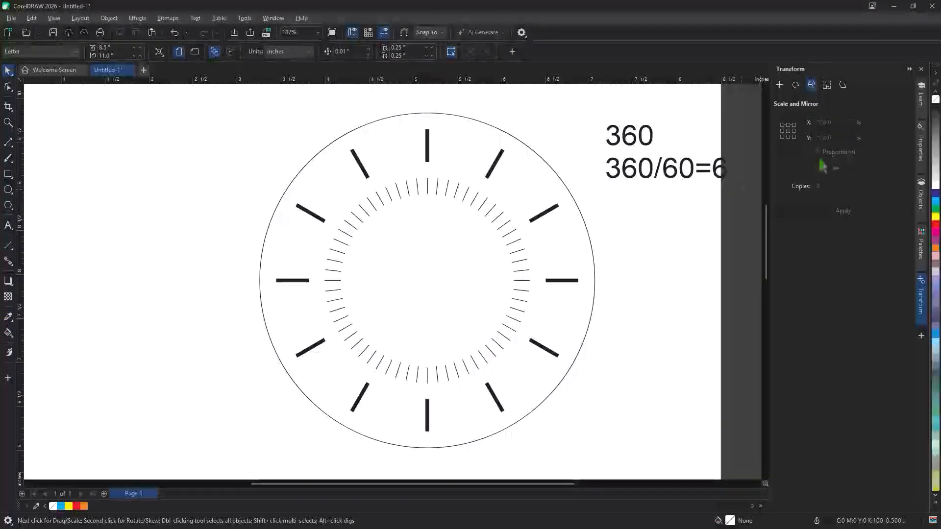
scroll(552, 237, "down", 2)
middle_click(552, 237)
scroll(558, 273, "up", 1)
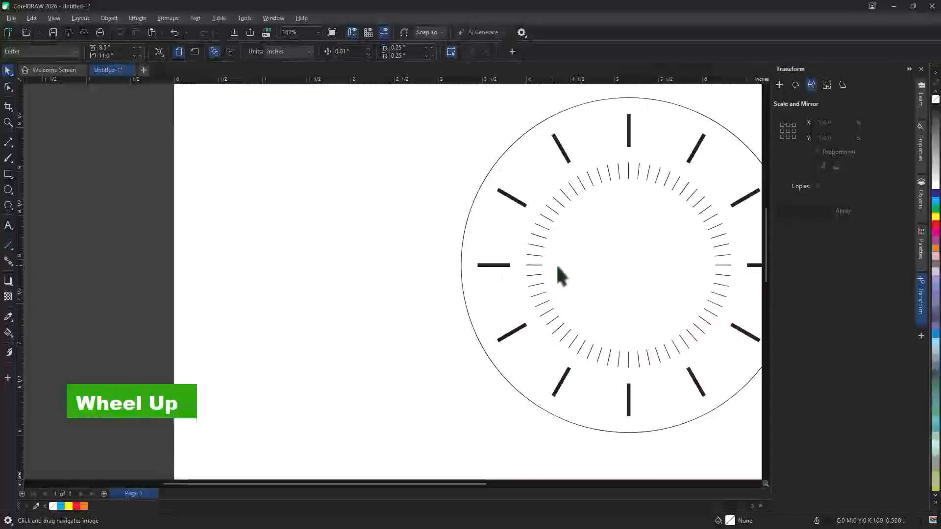
middle_click(460, 281)
scroll(480, 328, "up", 1)
scroll(480, 327, "up", 1)
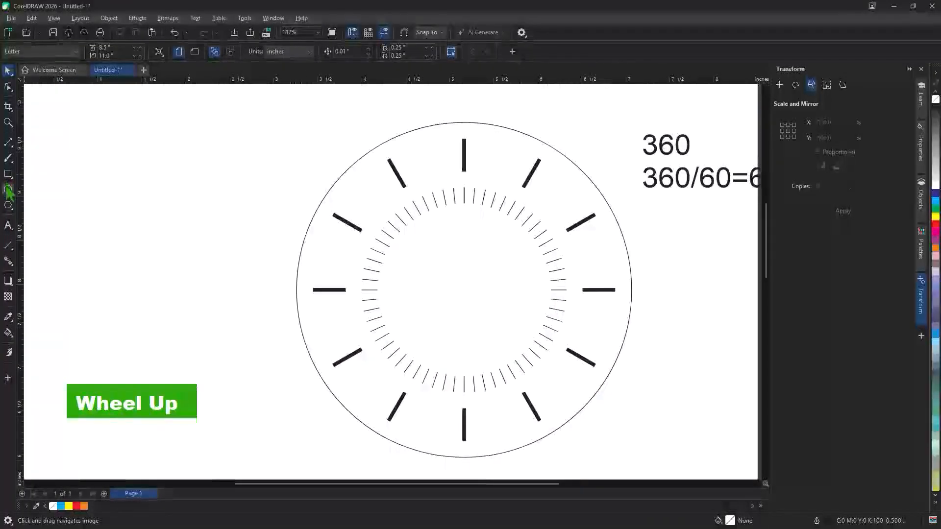
left_click(8, 189)
left_click_drag(465, 283, 513, 329)
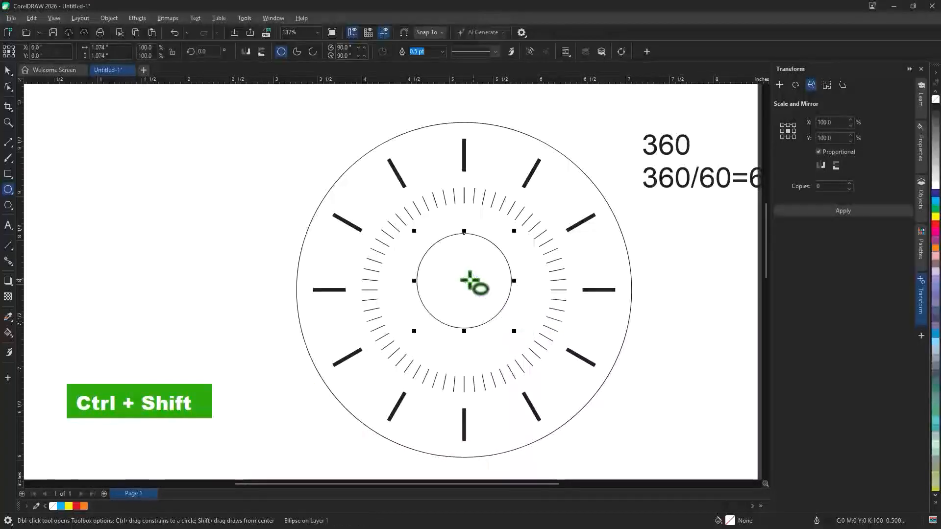
key("ctrl+z")
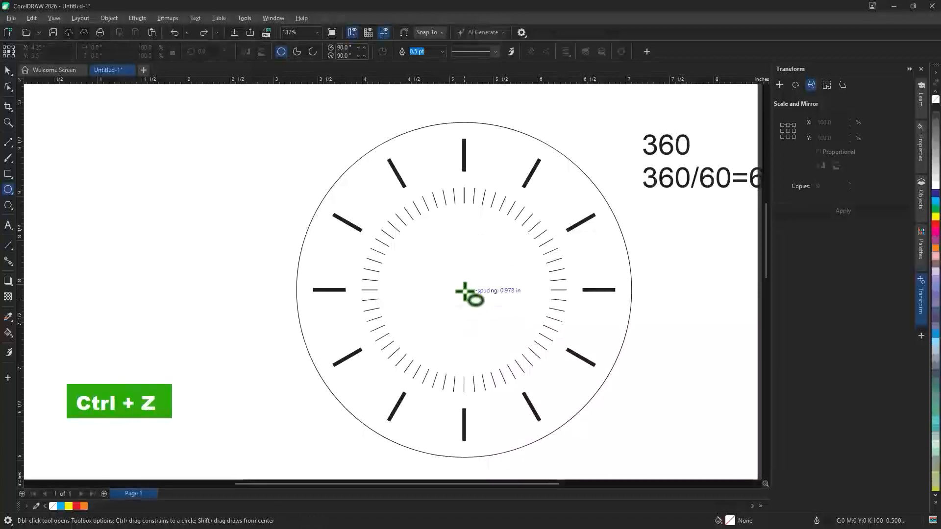
left_click_drag(465, 289, 500, 335)
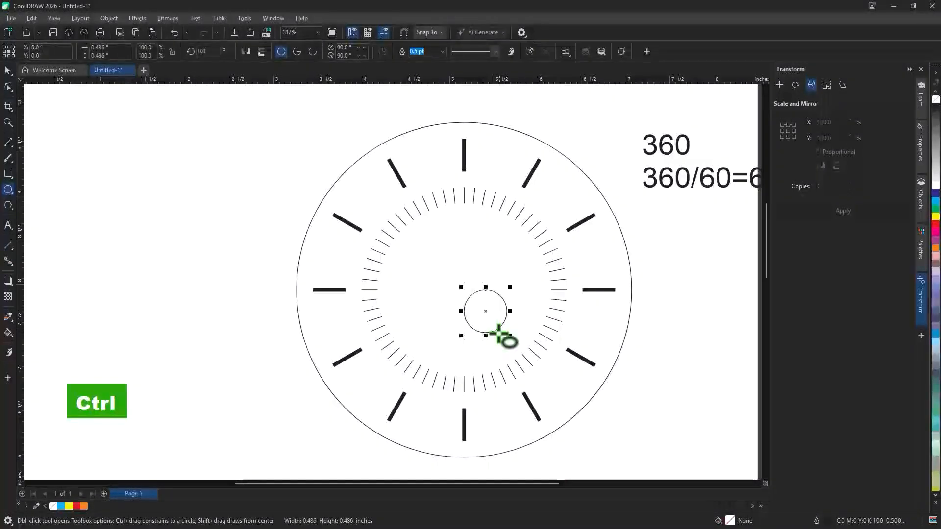
key("ctrl+z")
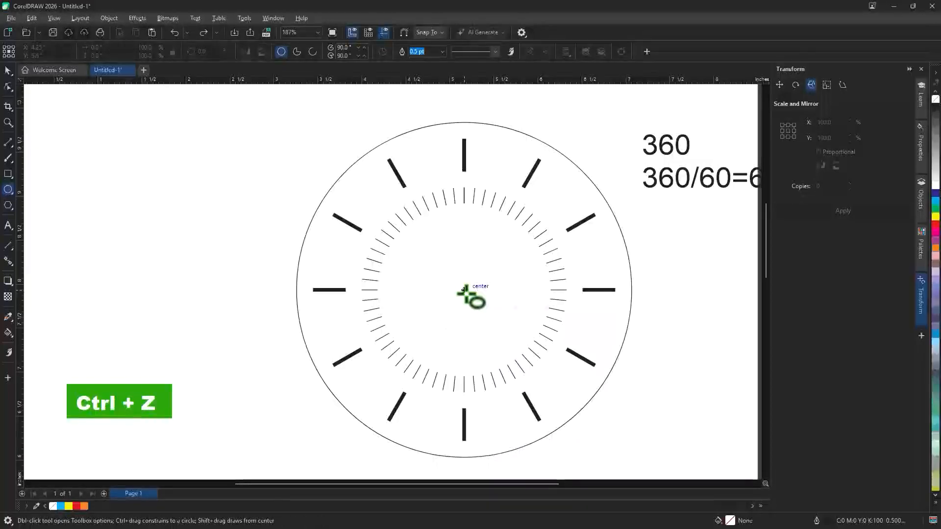
Draw a perfect circle about 1.44 inches in diameter from the clock face's center and fill it with orange.
left_click_drag(464, 290, 521, 352)
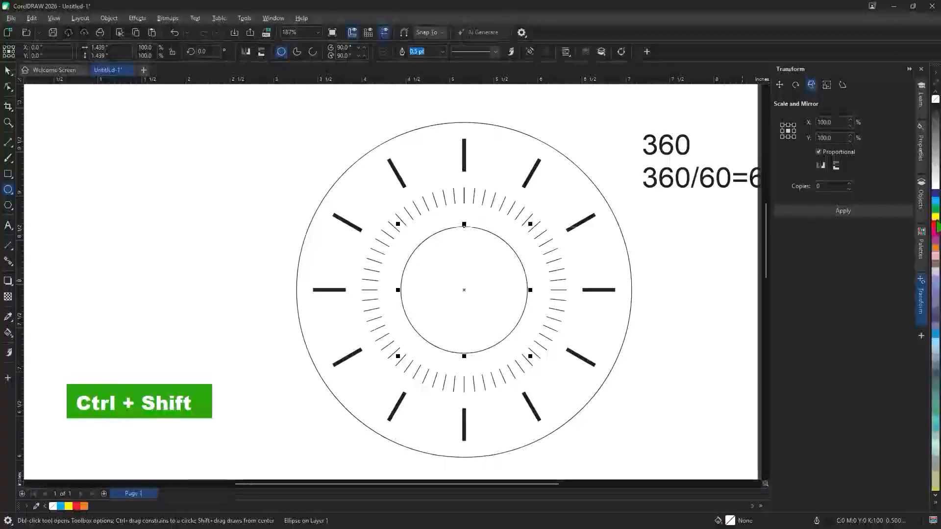
left_click(934, 252)
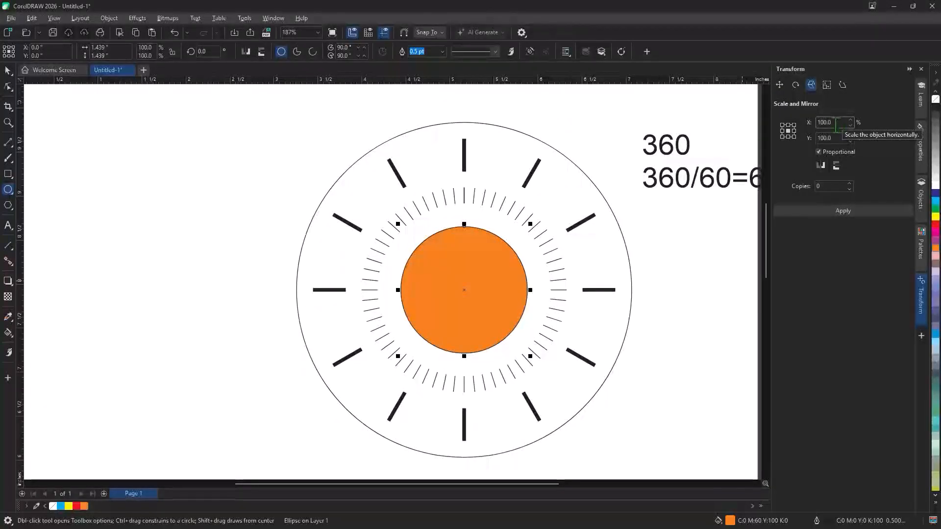
Create 2 copies of the orange circle, each scaled proportionally to 90% about its center.
left_click_drag(836, 123, 812, 125)
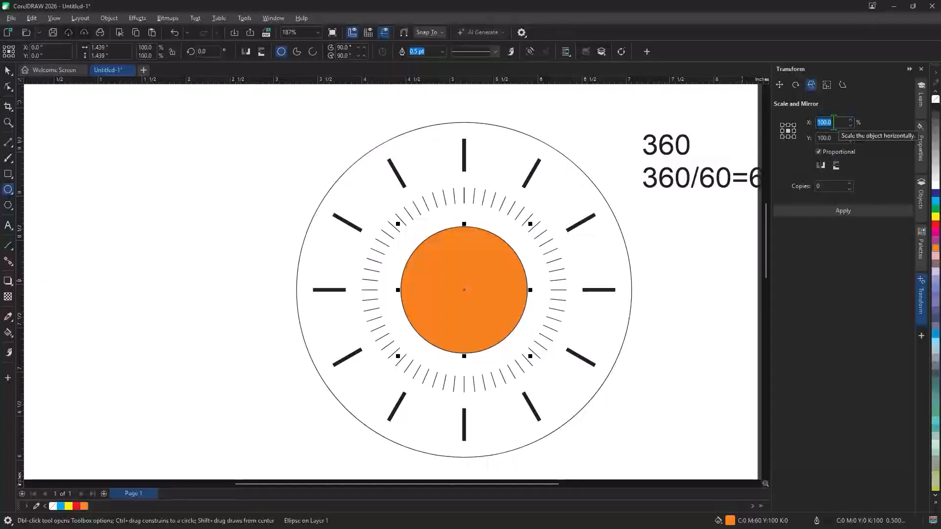
type("90")
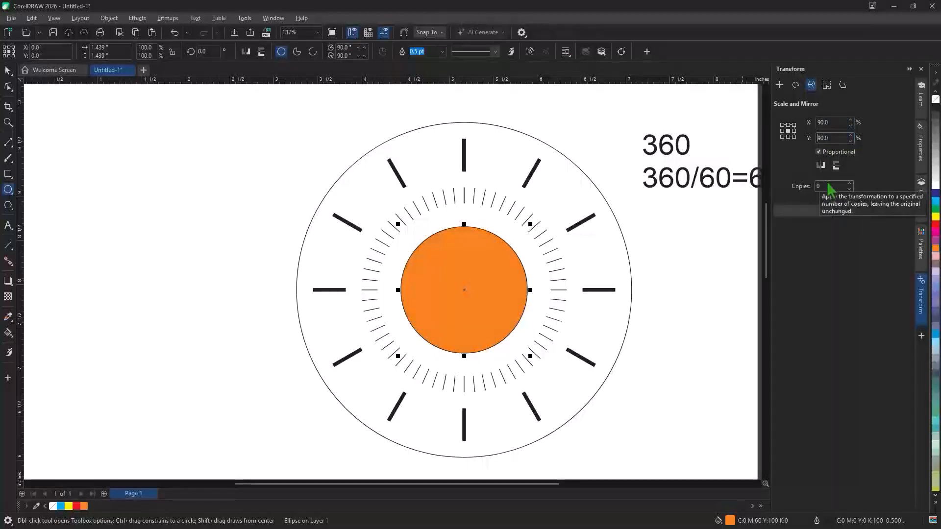
double_click(812, 186)
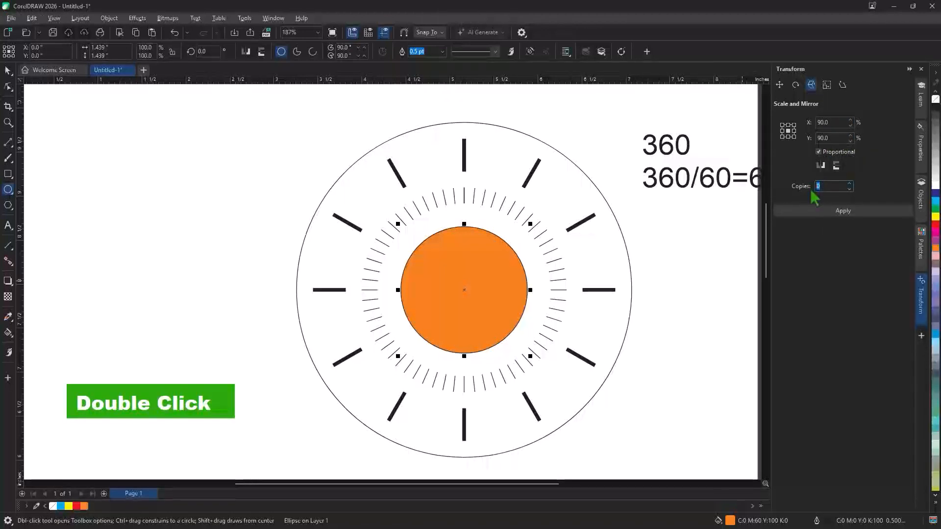
type("2")
left_click(828, 214)
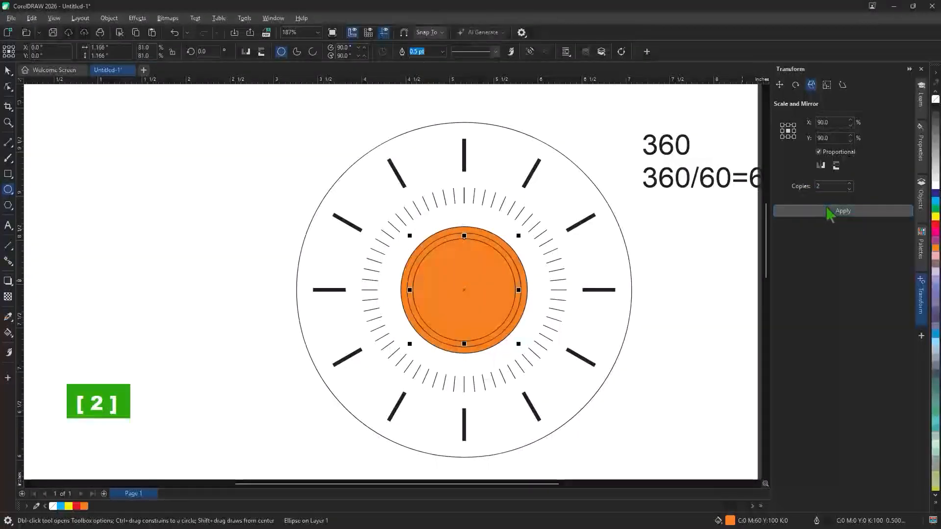
Try making 2 copies of the innermost orange circle scaled proportionally to 150%, and undo them.
scroll(485, 278, "up", 2)
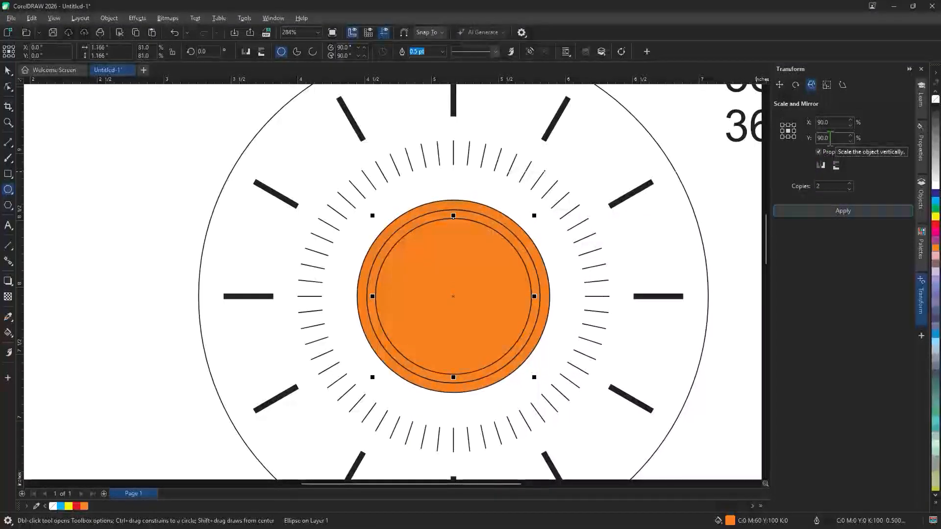
double_click(821, 124)
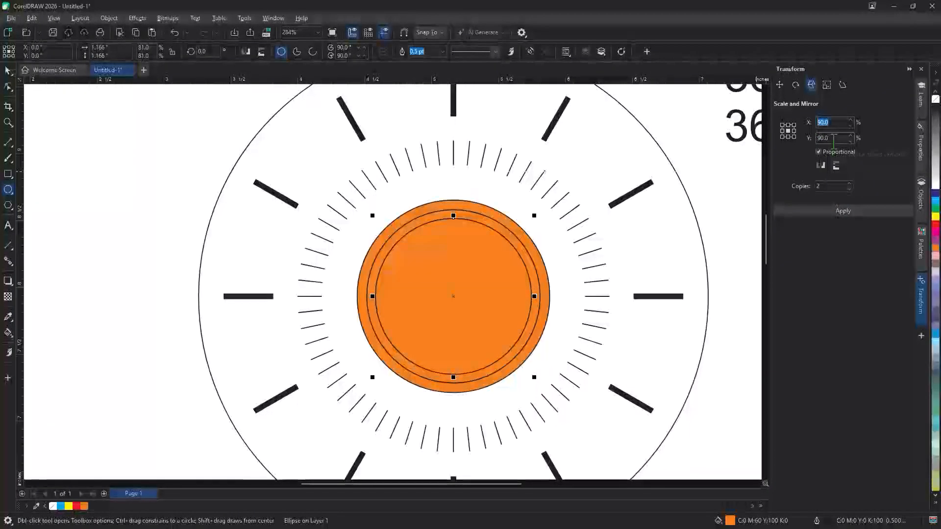
type("150")
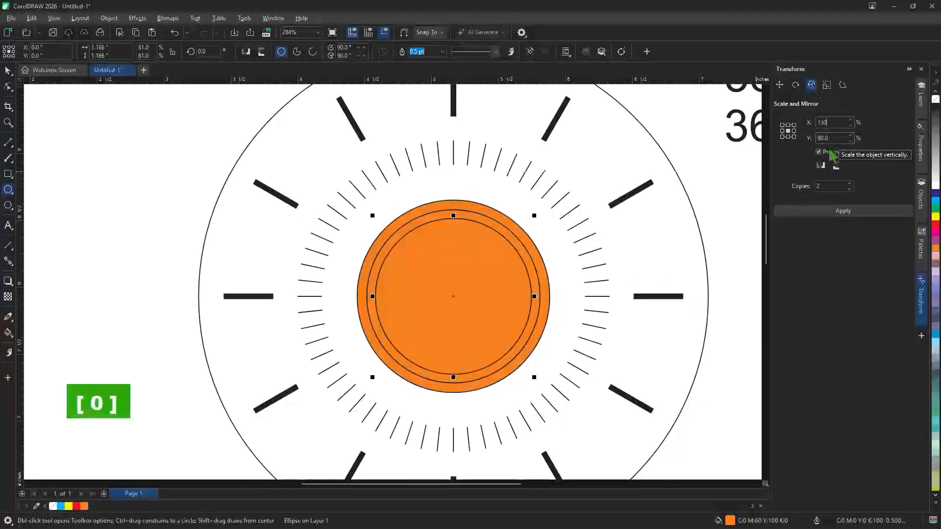
left_click(850, 216)
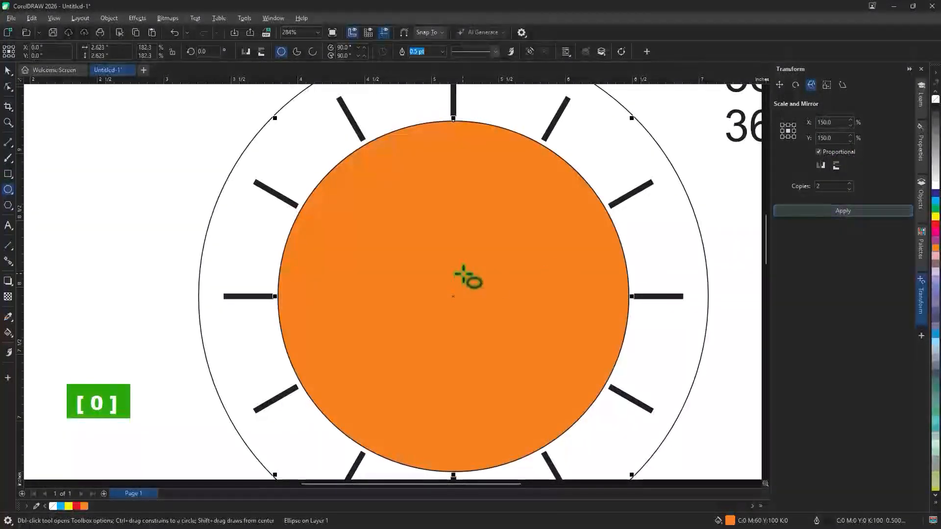
key("ctrl+z")
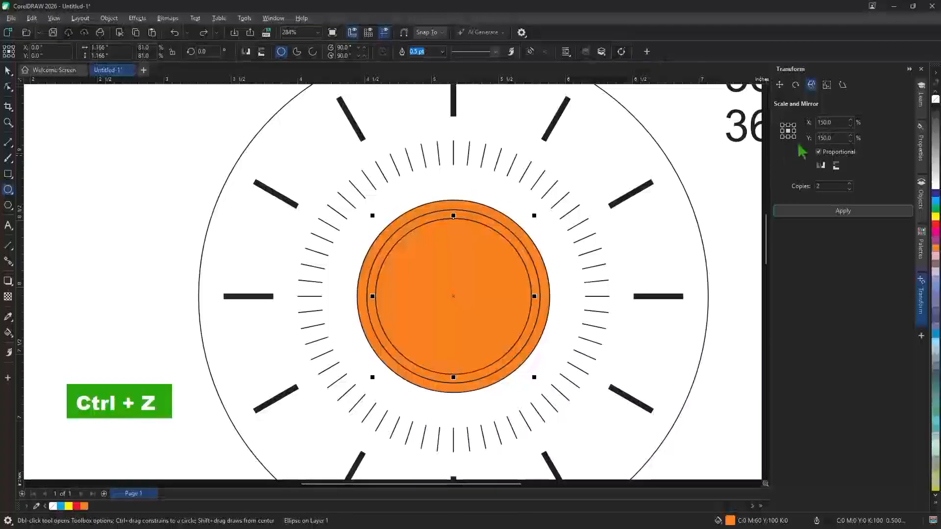
Draw a perfect circle about 2.6 inches in diameter on the empty page area to the left of the clock face.
scroll(603, 223, "down", 2)
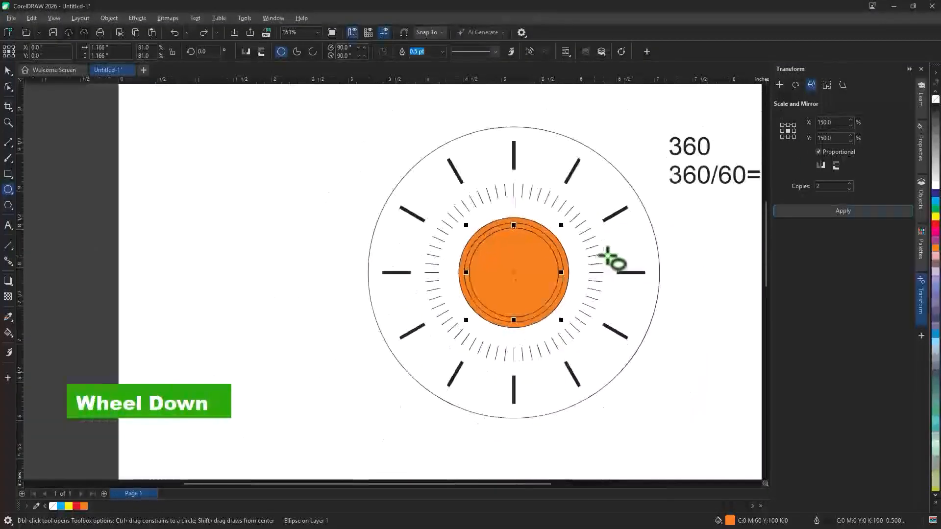
scroll(605, 279, "down", 1)
scroll(378, 248, "up", 1)
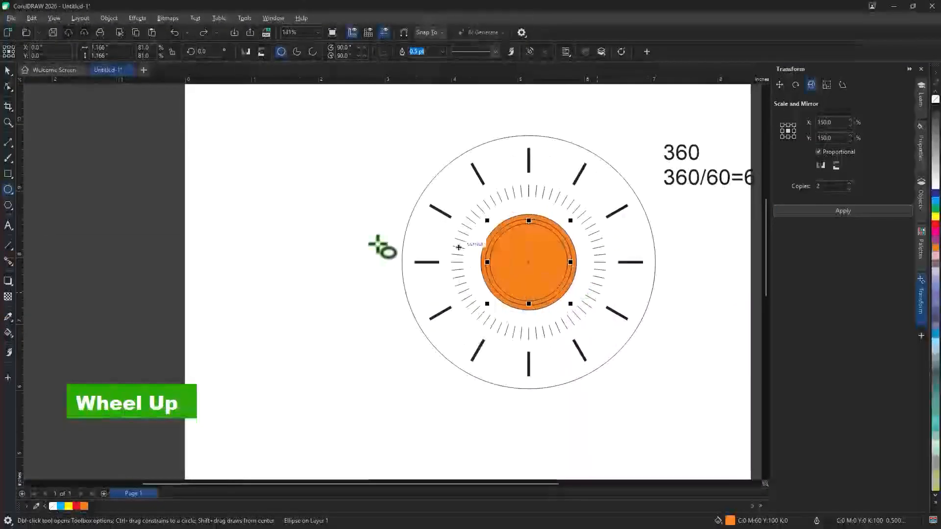
left_click(7, 189)
left_click_drag(210, 160, 371, 338)
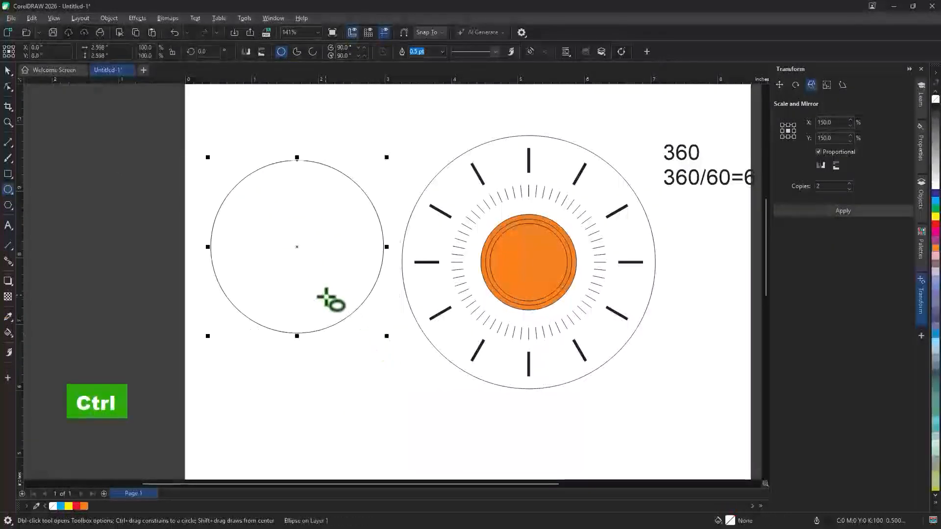
Try creating 5 copies of the circle left of the clock face, each scaled proportionally to 80% about its center.
scroll(331, 300, "up", 1)
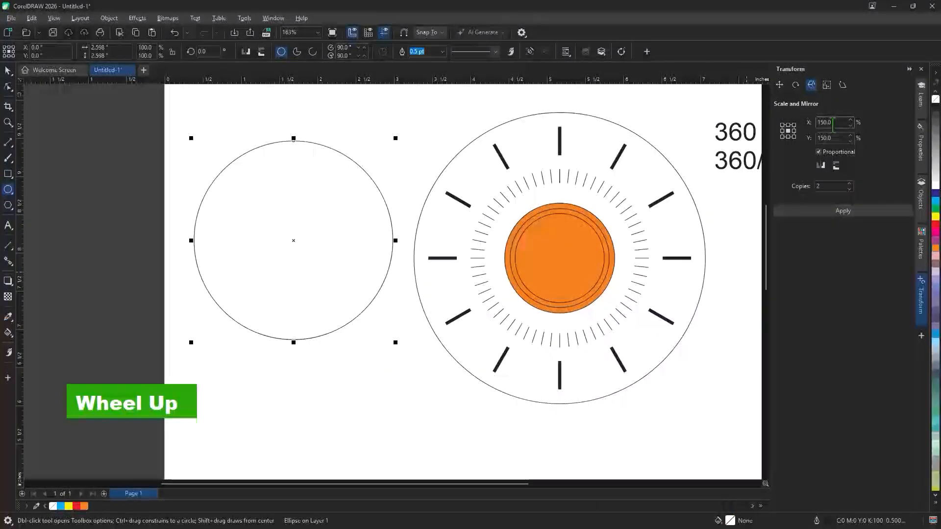
left_click_drag(835, 124, 825, 124)
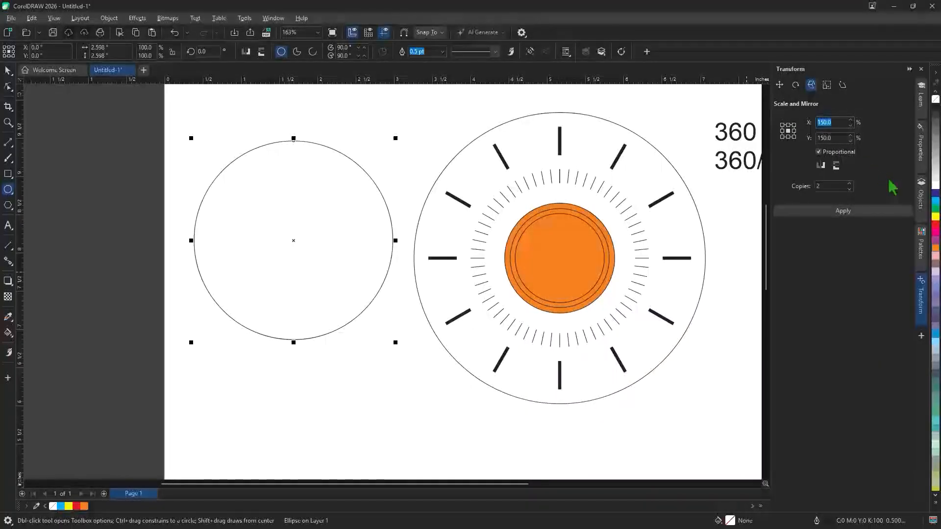
type("80")
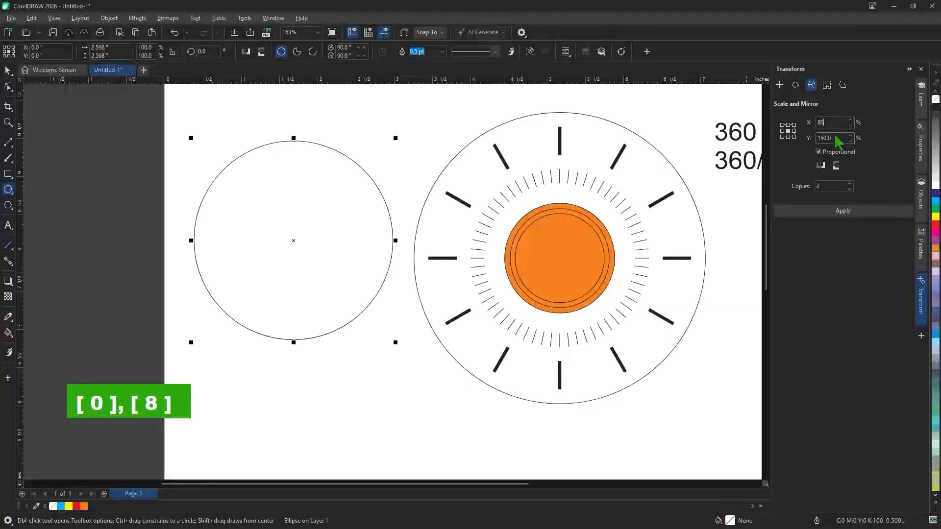
left_click(825, 187)
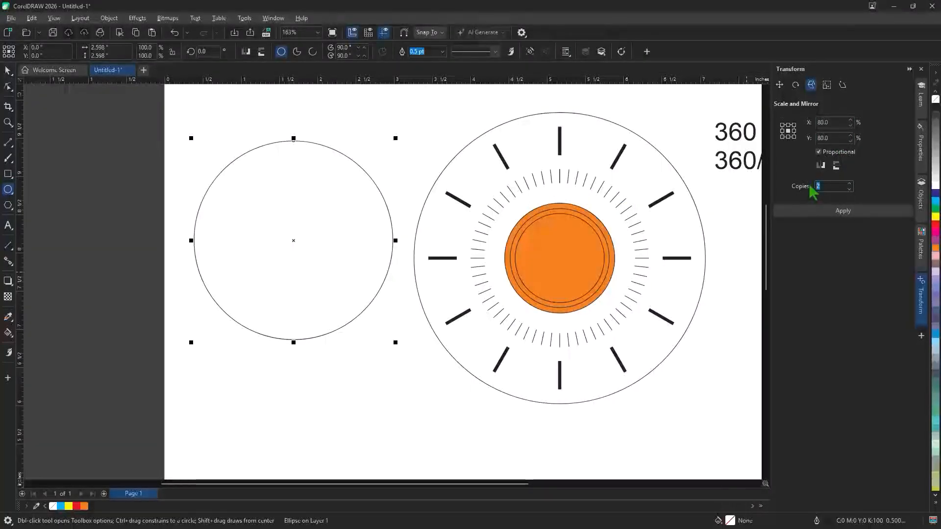
type("5")
left_click(838, 212)
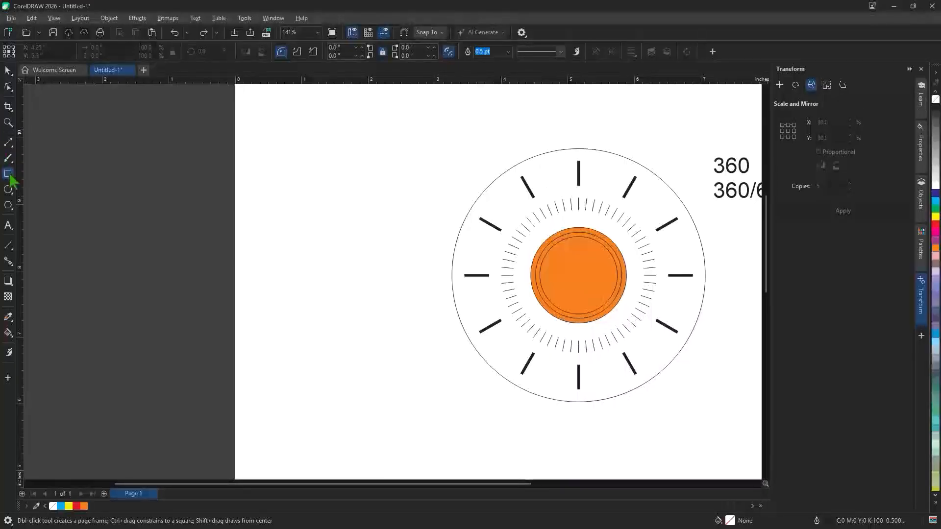
Draw a rectangle about 1.74 × 1.45 inches on the empty page area left of the clock face.
left_click_drag(266, 227, 383, 323)
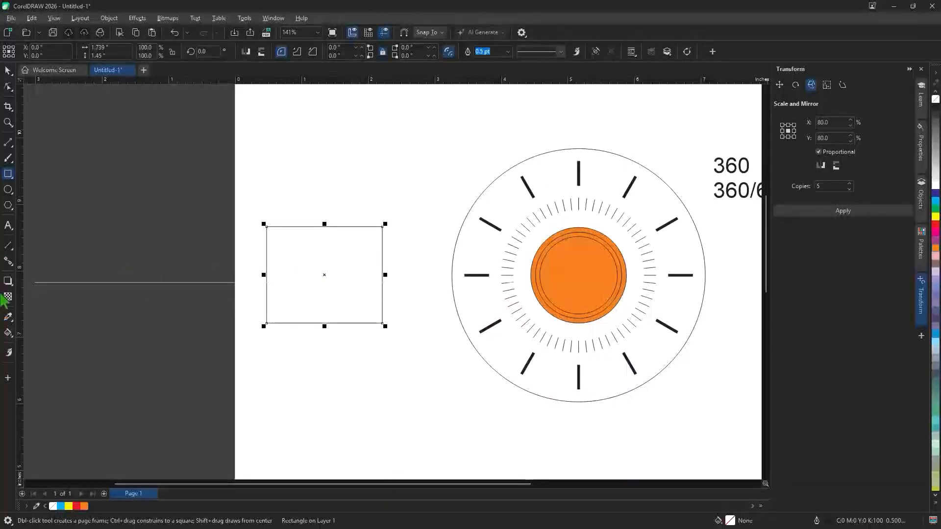
Try making 2 copies of the rectangle with the Size transform, proportionally sized to a height of 2 inches, and undo them.
left_click(826, 87)
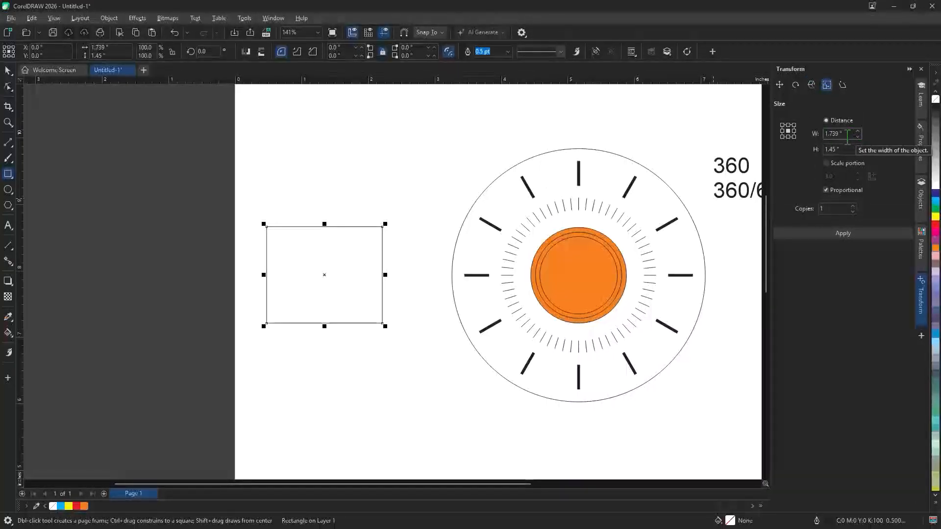
left_click_drag(847, 137, 839, 134)
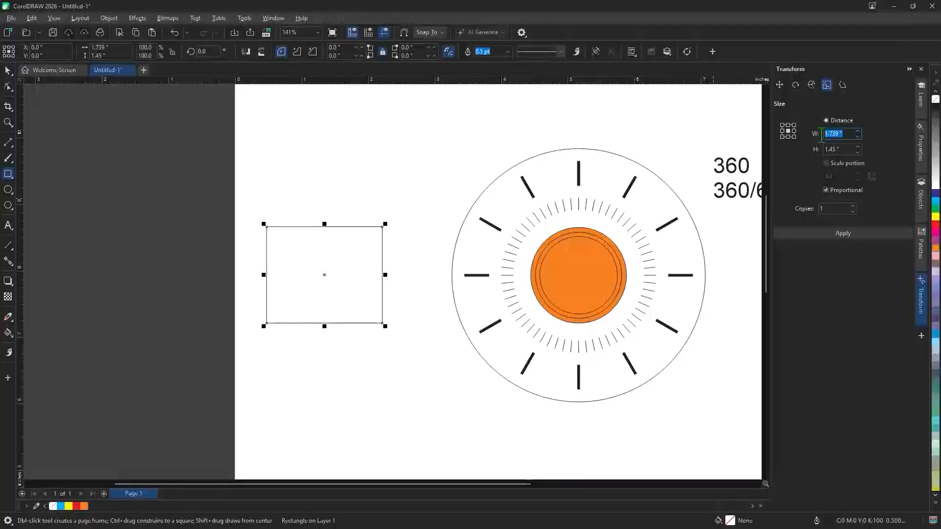
type("2.5")
left_click(841, 149)
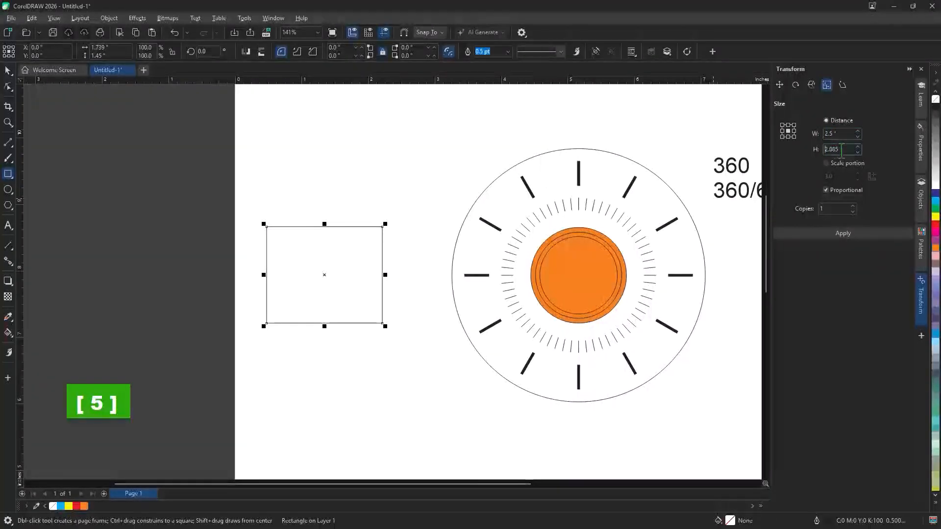
left_click_drag(841, 150, 791, 150)
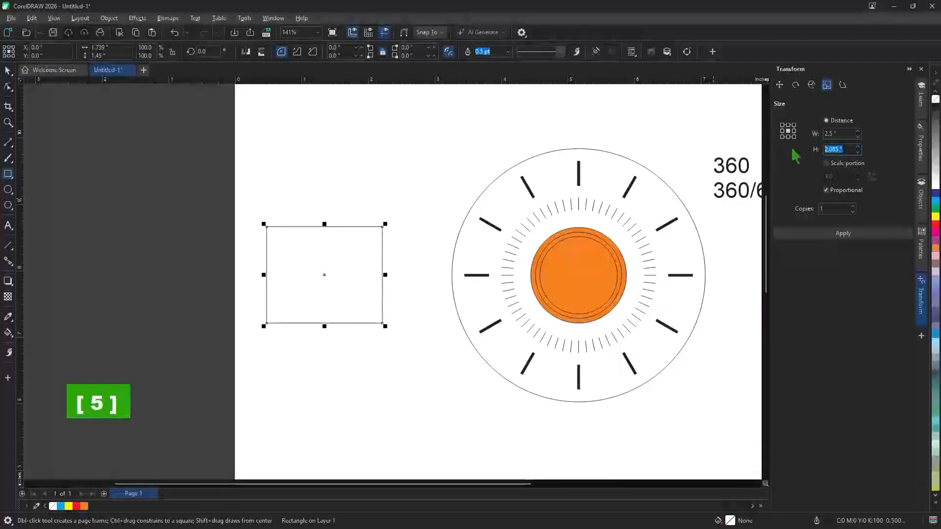
type("2")
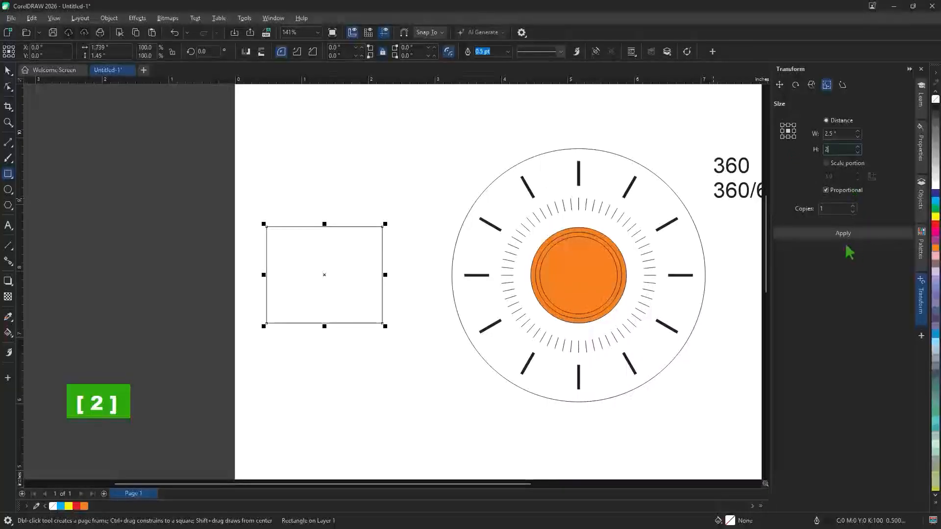
left_click(830, 208)
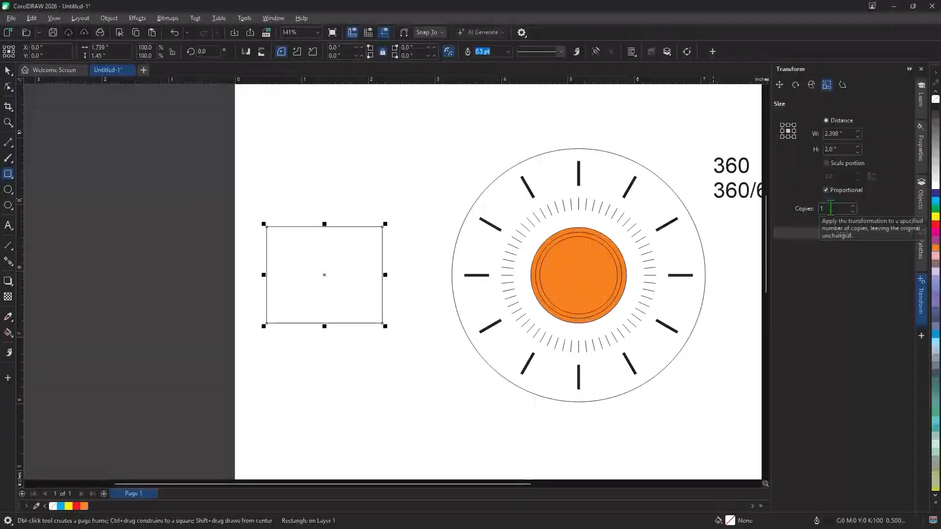
left_click_drag(830, 208, 801, 211)
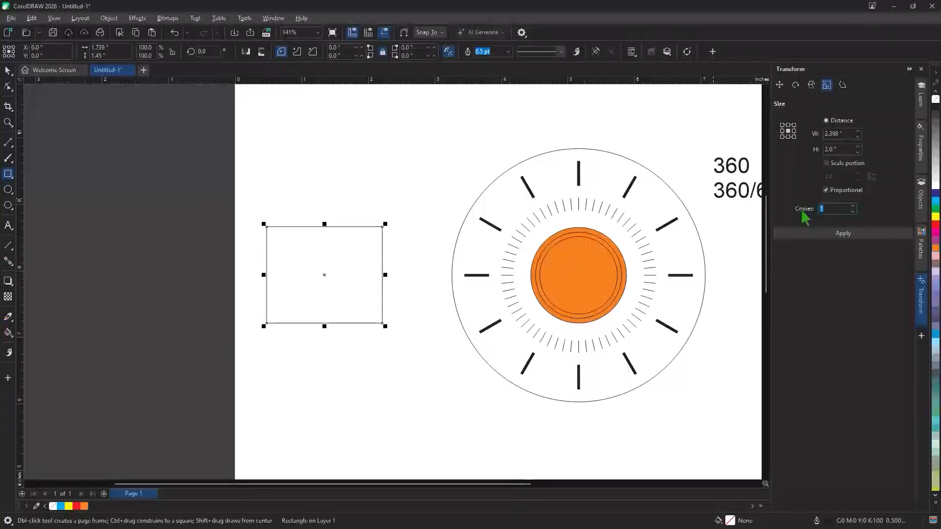
type("2")
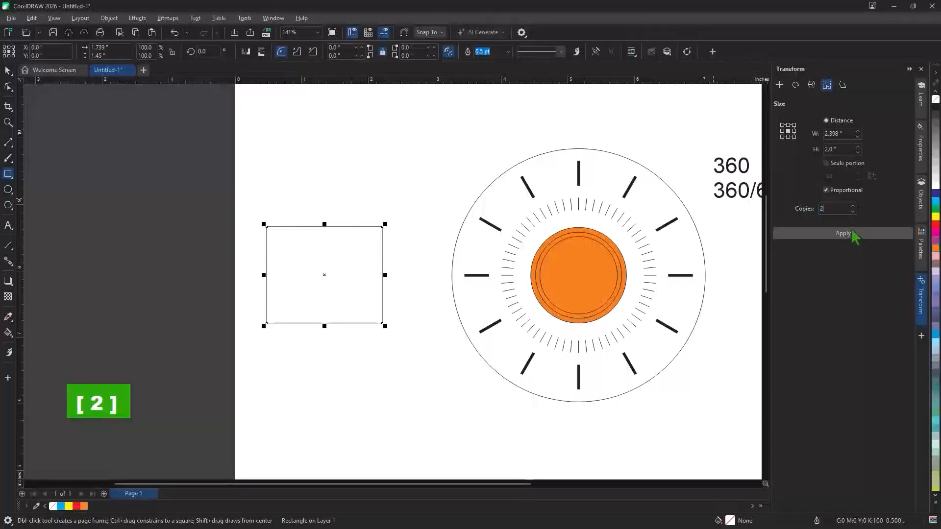
left_click(852, 236)
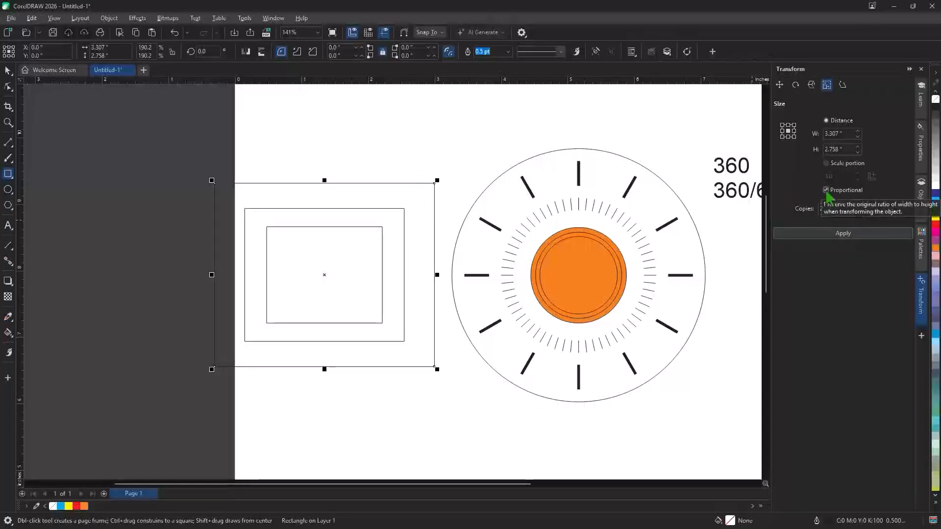
key("ctrl+z")
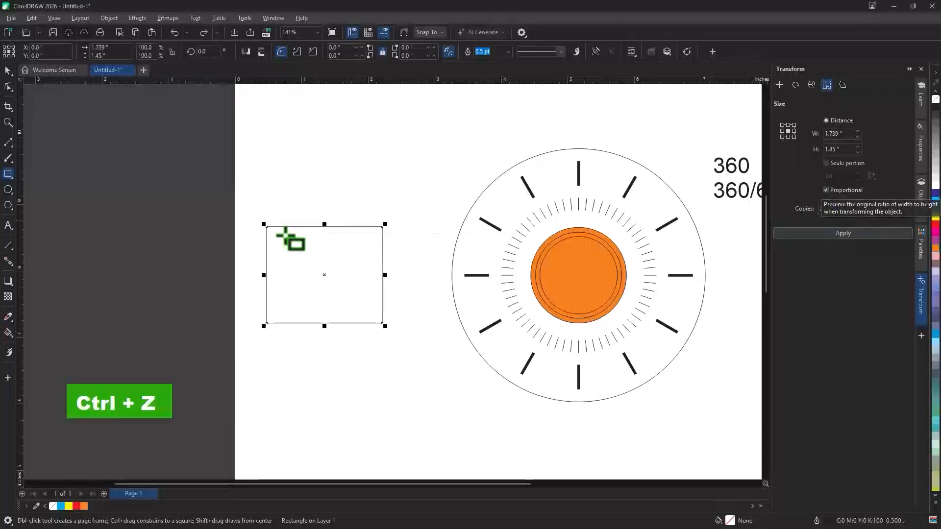
Turn off proportional sizing, apply 2 copies at the rectangle's own size, and undo them.
left_click(826, 190)
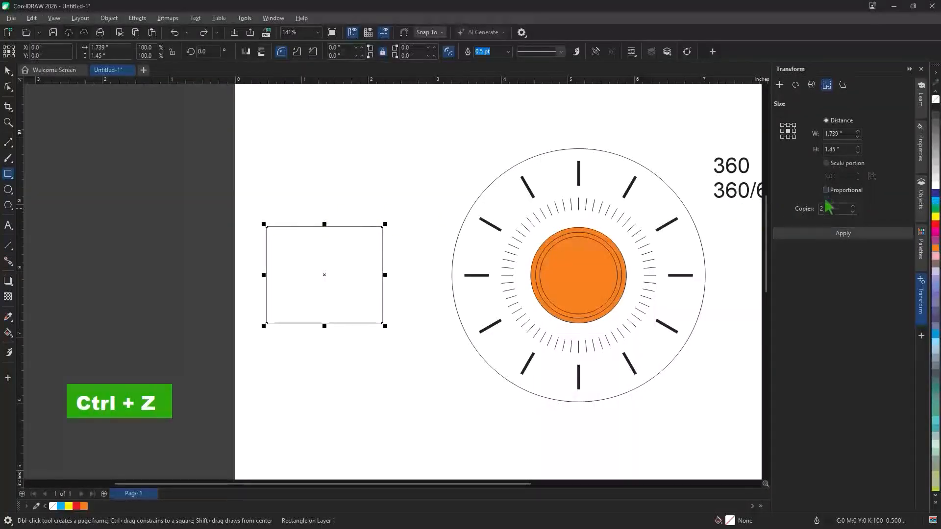
left_click(833, 234)
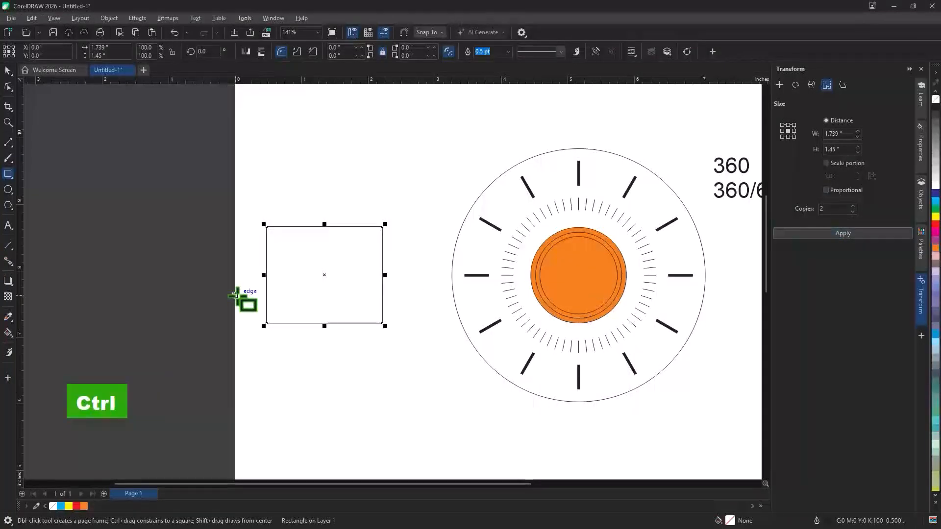
key("ctrl+z")
Move the rectangle slightly up and to the right with the Pick tool.
left_click(7, 70)
left_click(318, 208)
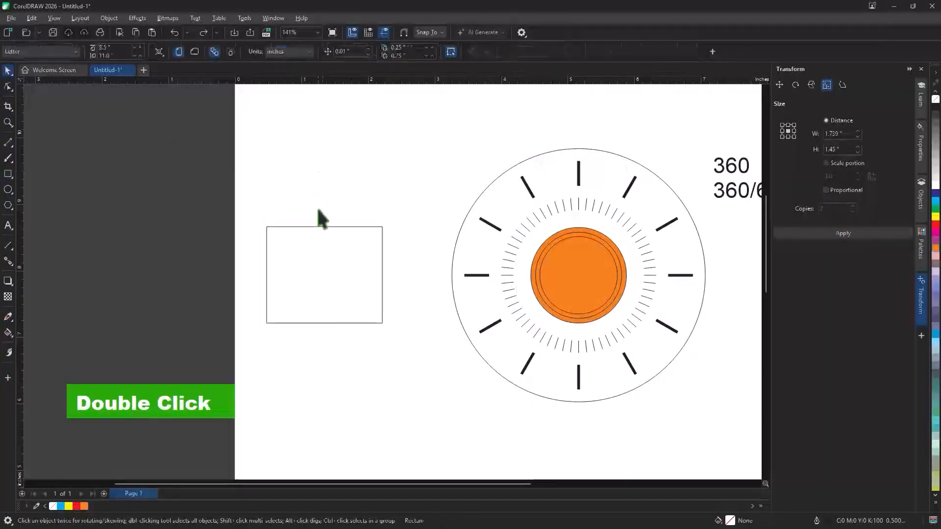
left_click_drag(326, 242, 343, 214)
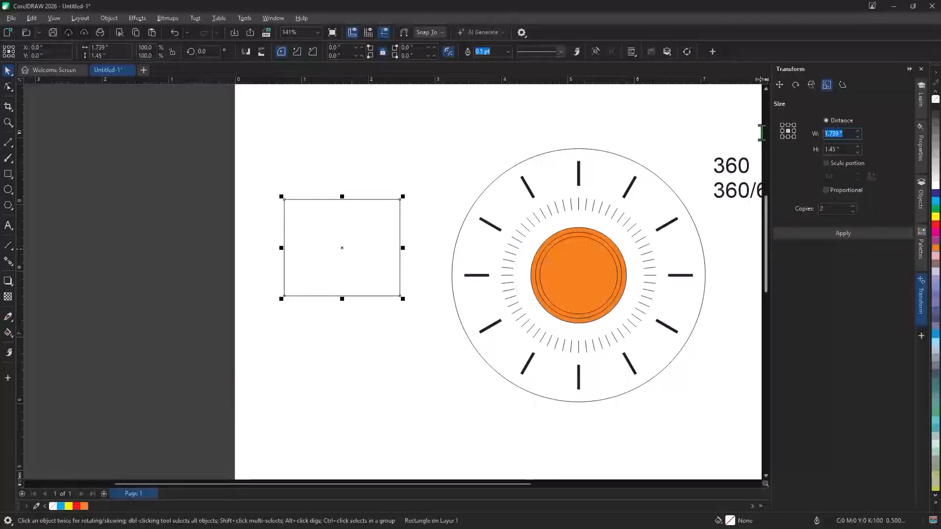
Create 2 non-proportional enlarged copies of the rectangle about its center, using a size of 3 × 3 inches.
type("3")
left_click(845, 152)
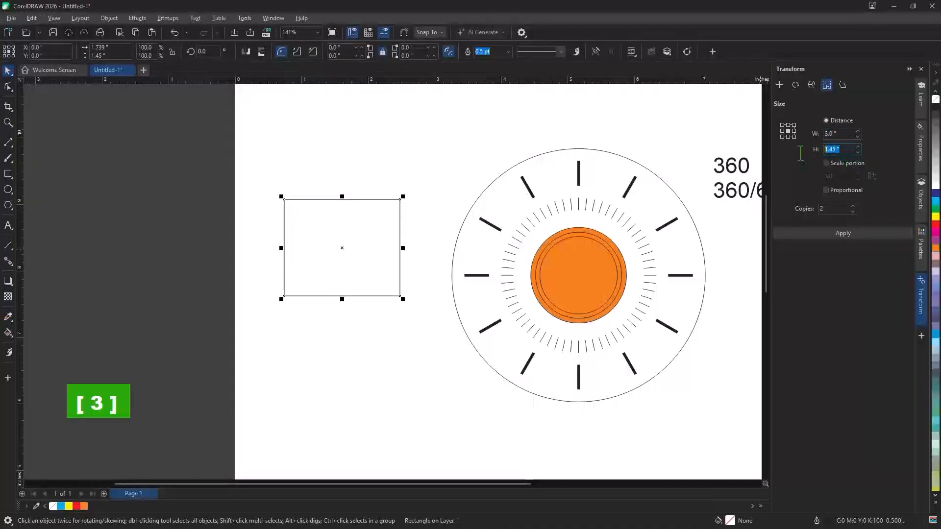
left_click(832, 237)
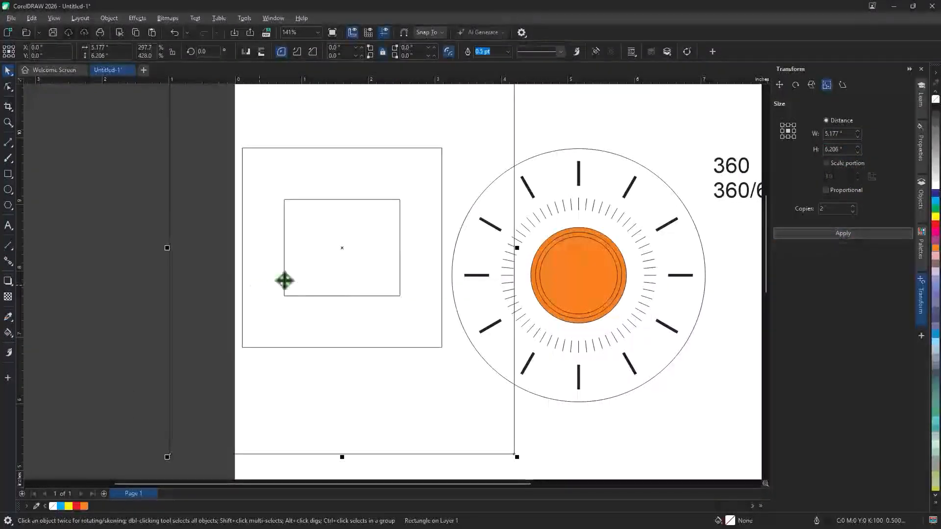
scroll(353, 330, "down", 2)
scroll(352, 338, "up", 1)
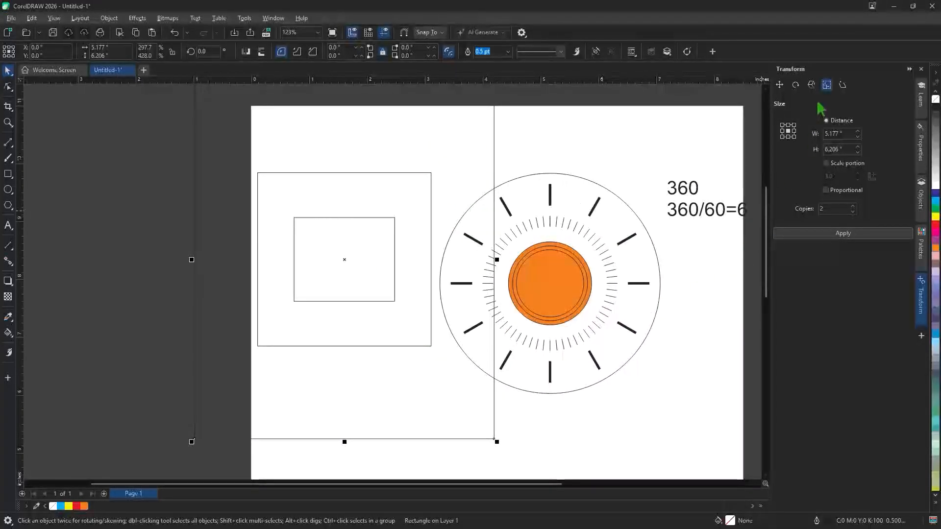
Show the Skew transform options and delete all objects from the page.
left_click(843, 85)
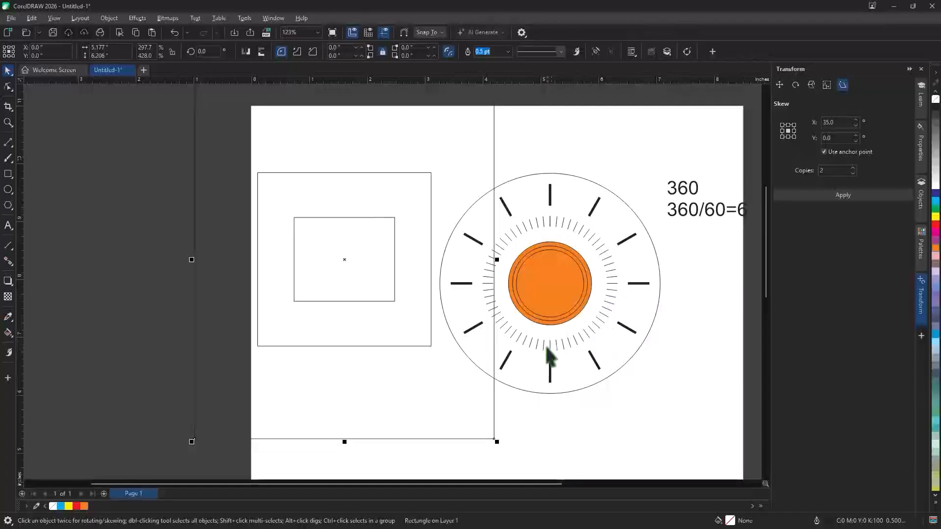
key("ctrl+a")
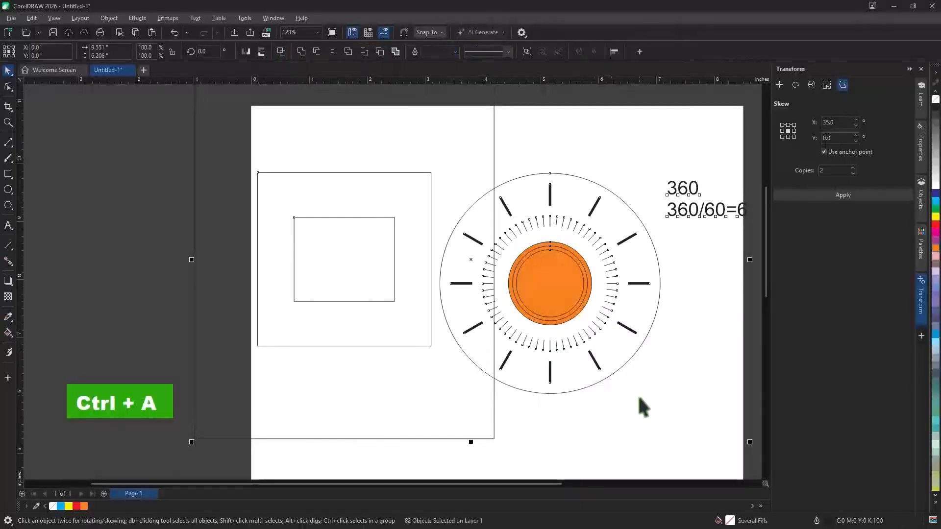
key("Delete")
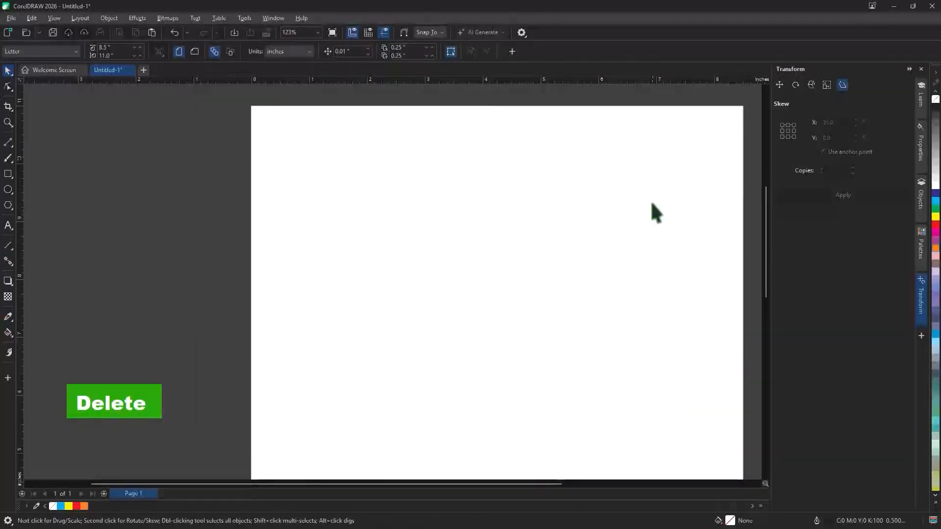
Draw a yellow-filled square about 1 inch wide and round all its corners to a radius of about 0.16 inches.
scroll(651, 206, "up", 2)
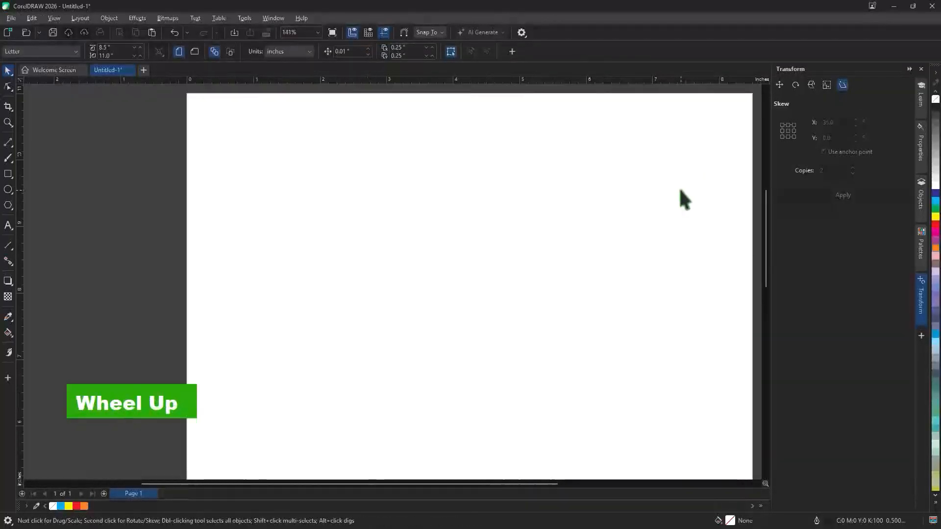
left_click(8, 174)
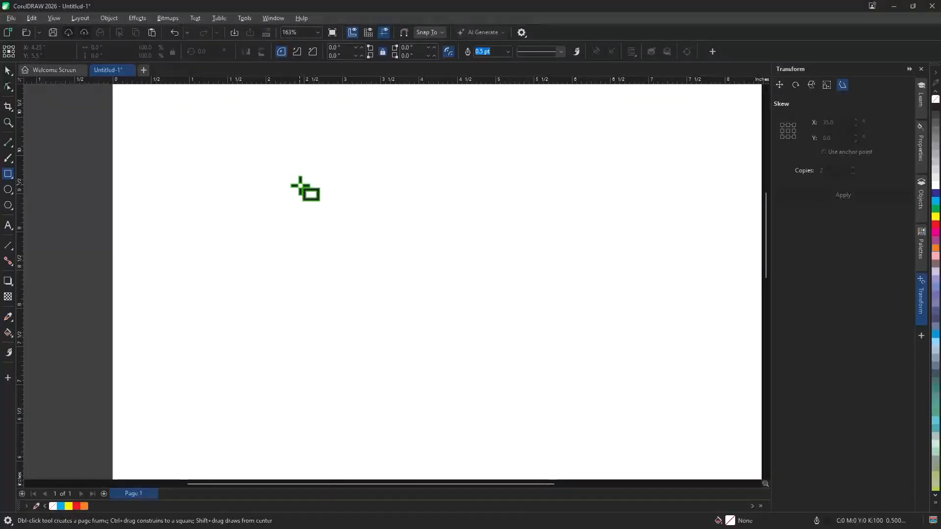
left_click_drag(231, 162, 309, 238)
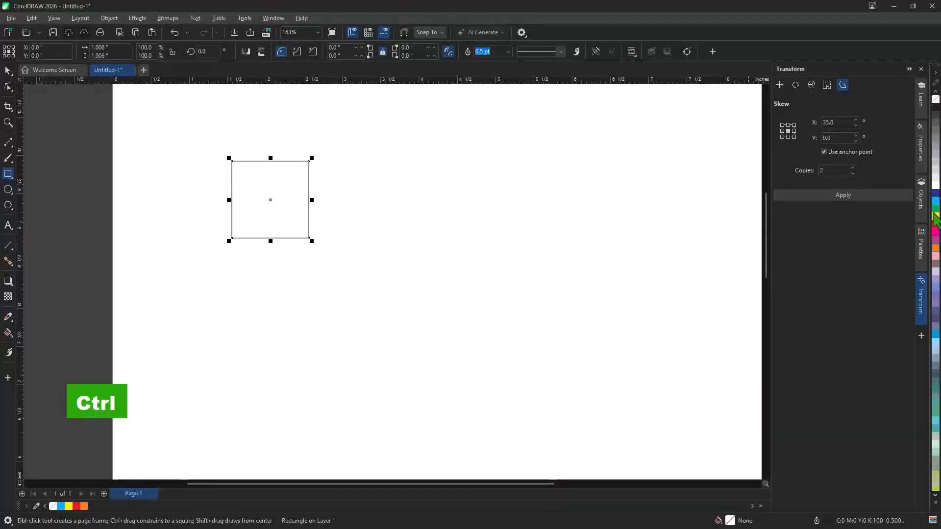
left_click(935, 216)
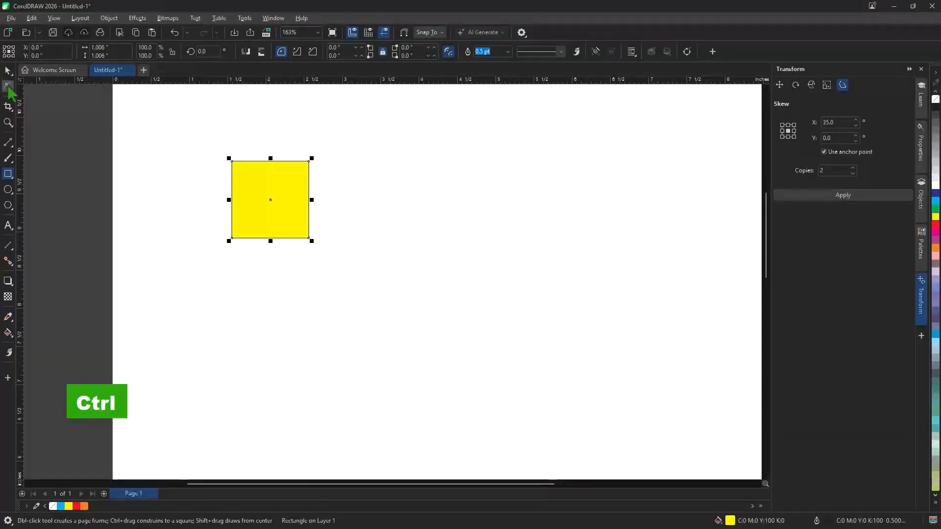
left_click(8, 87)
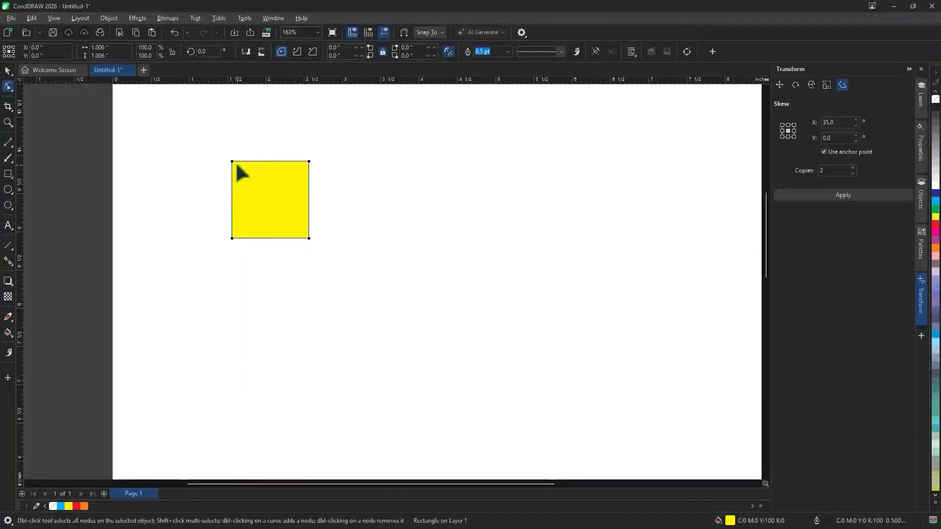
left_click_drag(232, 162, 245, 167)
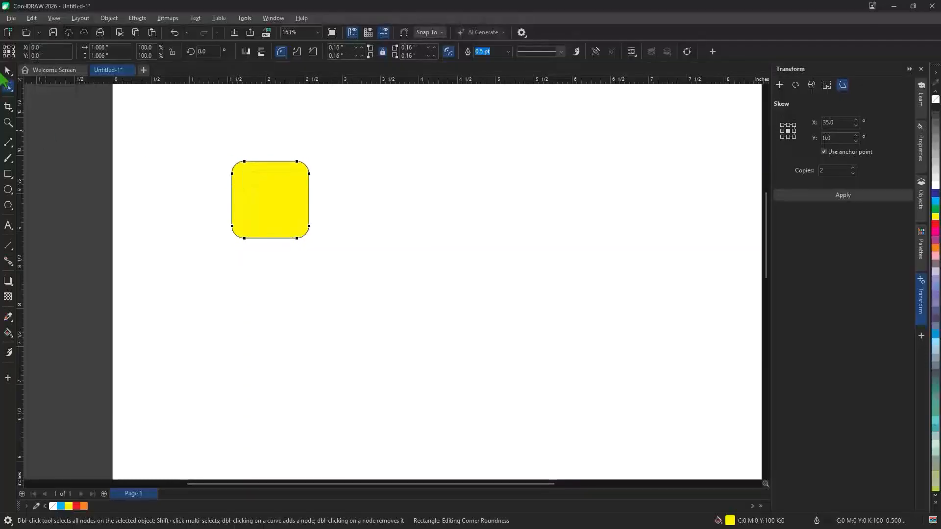
Try placing a copy of the rounded yellow square directly beside its right edge, and undo the copy.
double_click(8, 71)
left_click_drag(280, 201, 356, 201)
right_click(356, 201, "alt+shift")
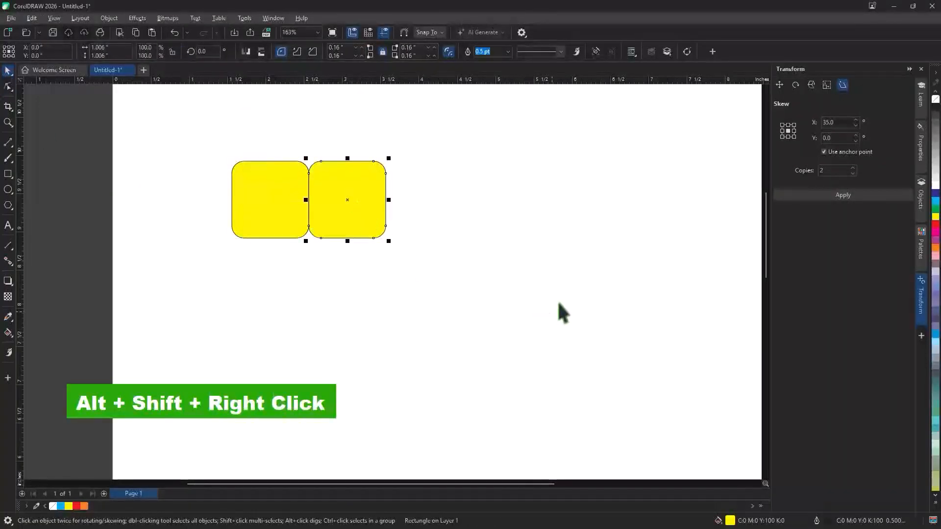
key("ctrl+z")
Mirror a copy of the rounded yellow square to its right and repeat the operation to form a row of three.
left_click(330, 244)
left_click(278, 206)
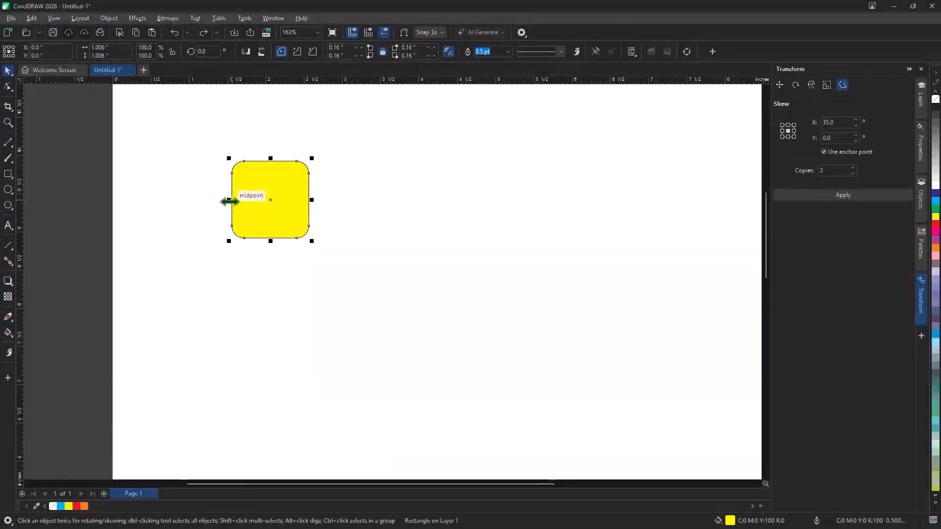
left_click_drag(229, 200, 374, 209)
right_click(374, 210, "ctrl")
key("ctrl+r")
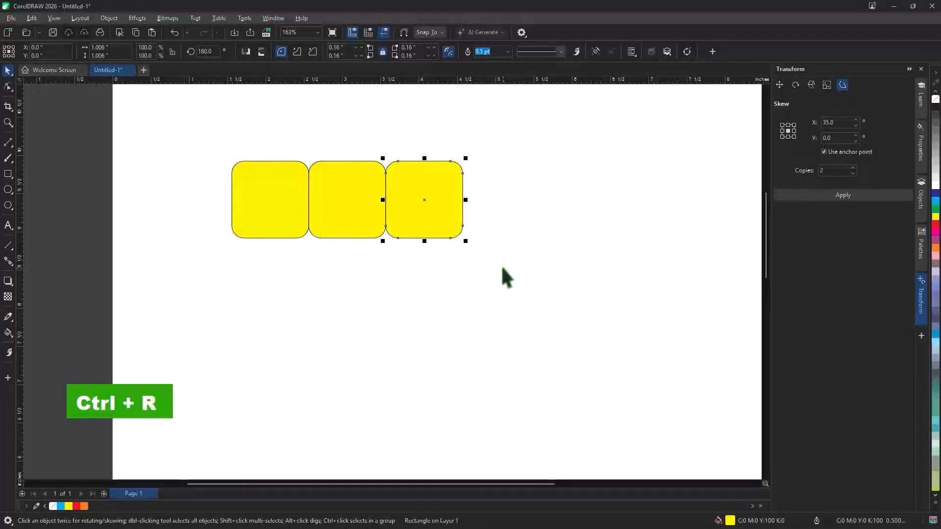
Repeat the mirrored copy three more times to extend the row to six yellow squares.
key("ctrl+r")
key("ctrl+r")
key("ctrl+r")
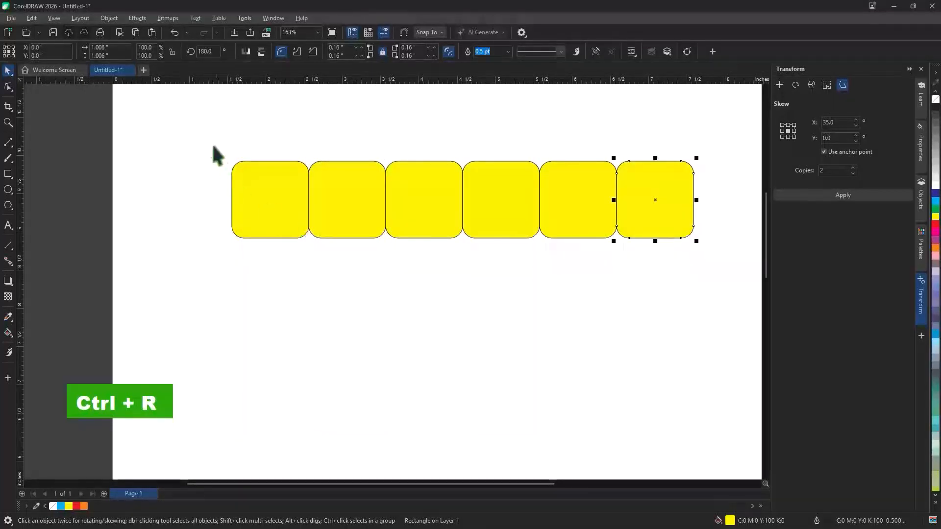
Mirror a copy of the whole row of six squares below it and repeat the operation to form three rows.
left_click_drag(213, 147, 704, 252)
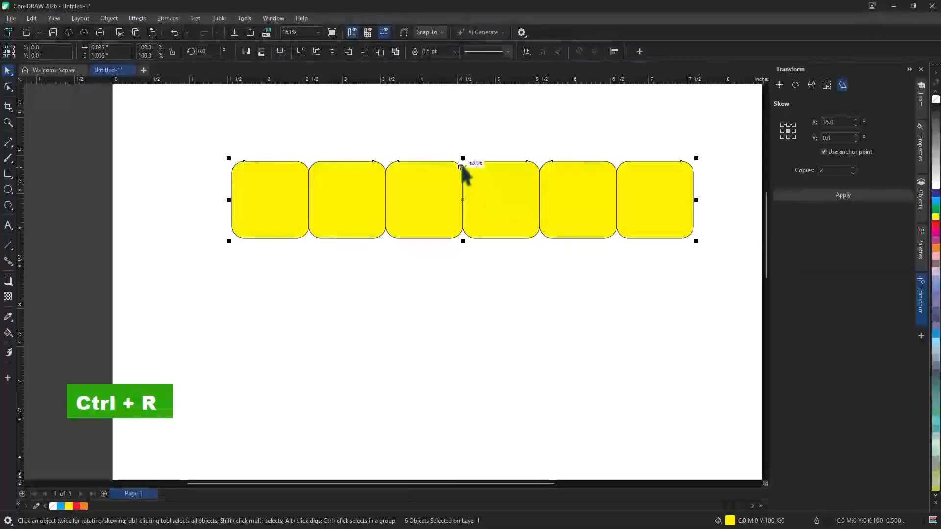
left_click_drag(463, 158, 476, 268)
right_click(476, 268, "ctrl")
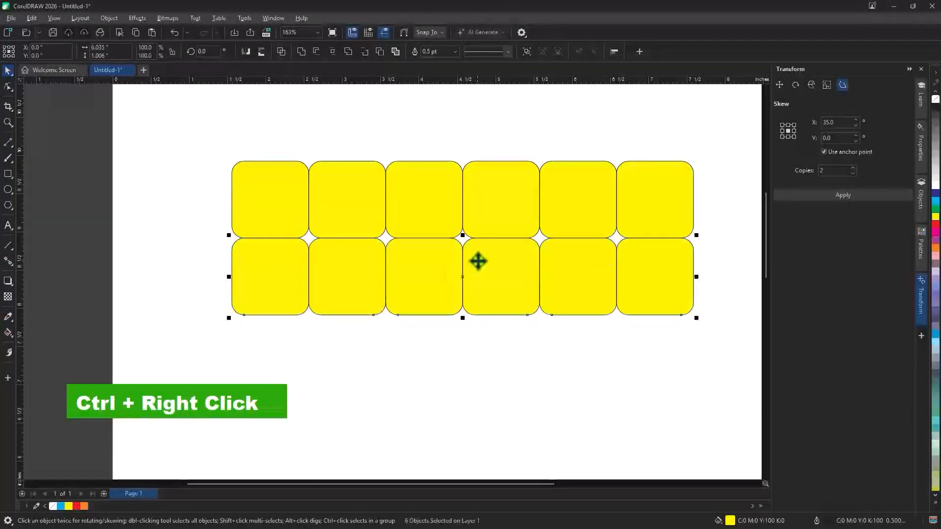
key("ctrl+r")
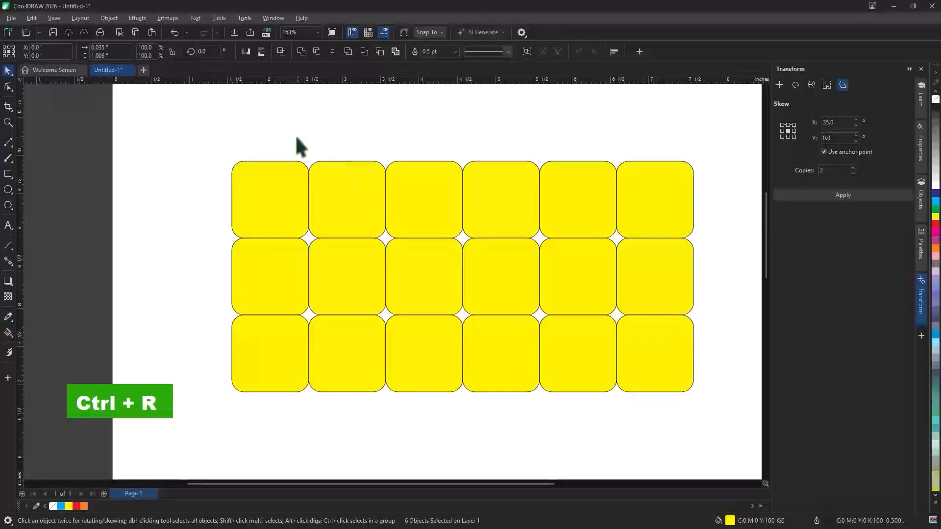
left_click_drag(226, 136, 715, 410)
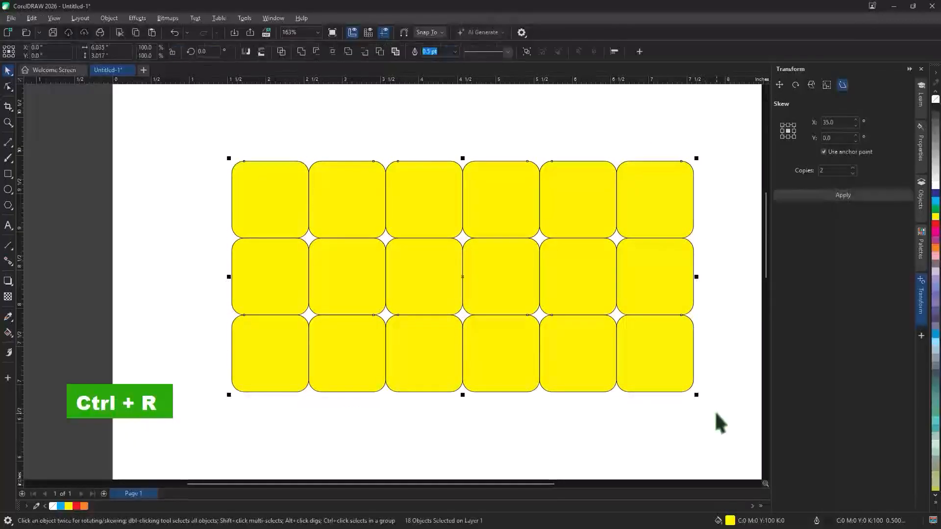
left_click(715, 410)
Delete all the yellow squares except the three in the first column.
left_click_drag(322, 142, 563, 323)
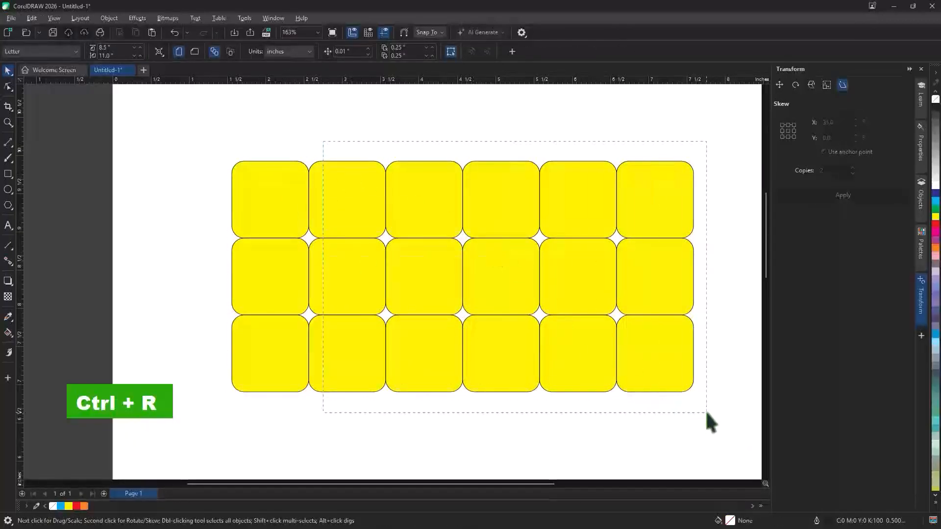
left_click_drag(705, 412, 711, 417)
key("Delete")
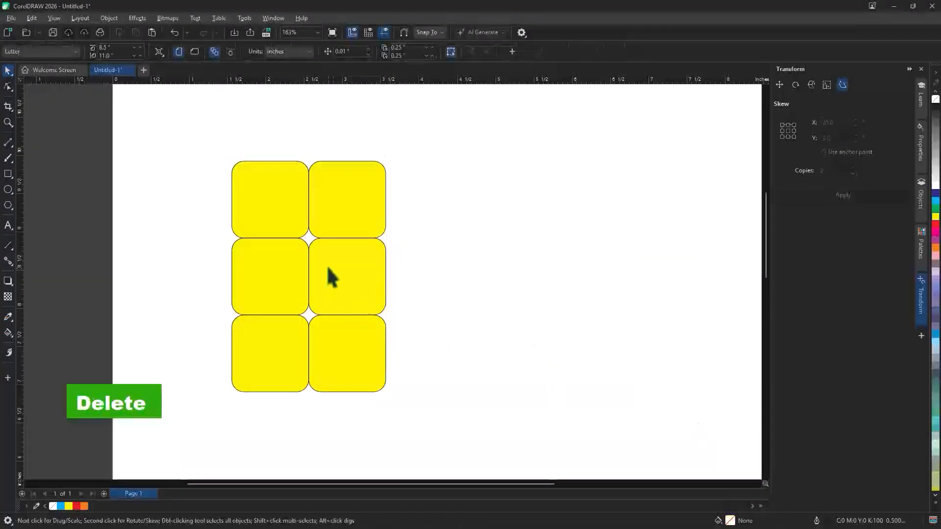
left_click(350, 195)
key("Delete")
left_click(373, 291)
key("Delete")
left_click(361, 367)
key("Delete")
Delete the two lower squares and move the remaining one slightly up and to the left on the page.
left_click(280, 326)
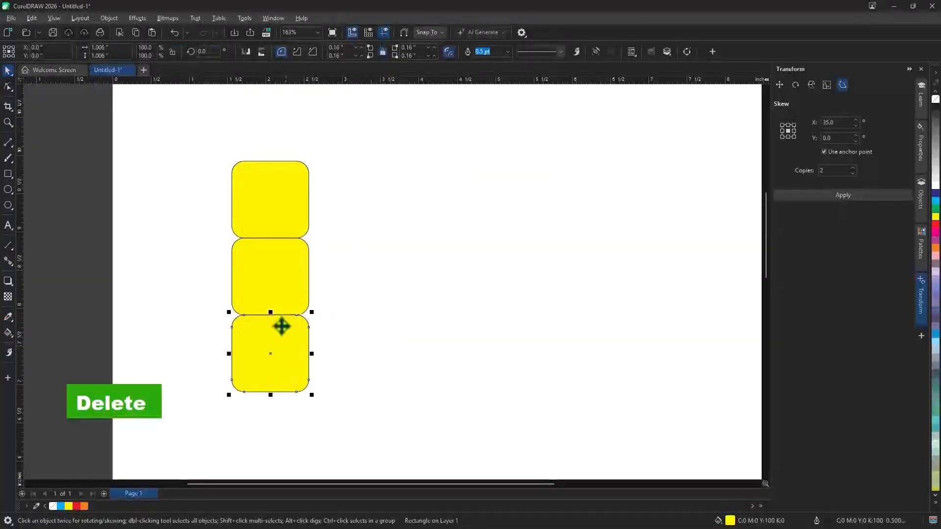
key("Delete")
left_click(269, 277)
key("Delete")
left_click_drag(247, 187, 248, 183)
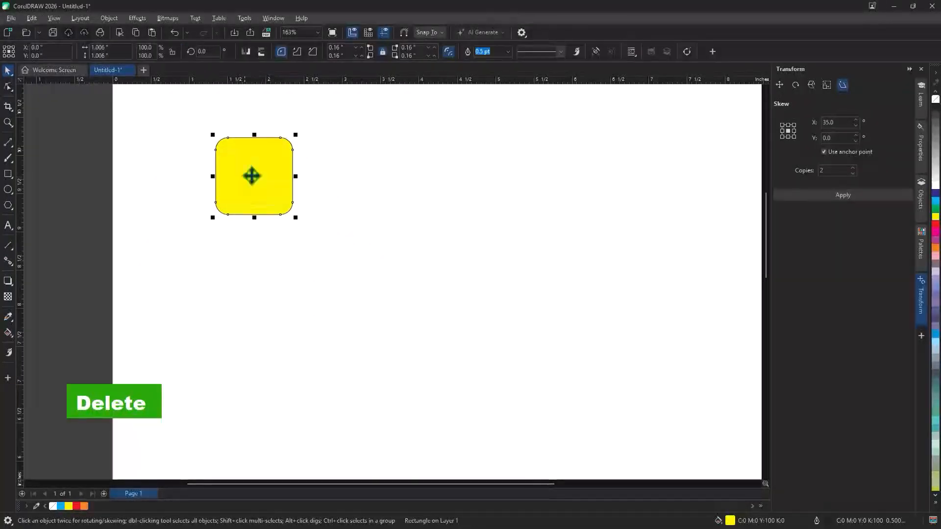
Open the Step and Repeat docker and set both the horizontal and vertical offset distances to 2 inches.
left_click(268, 18)
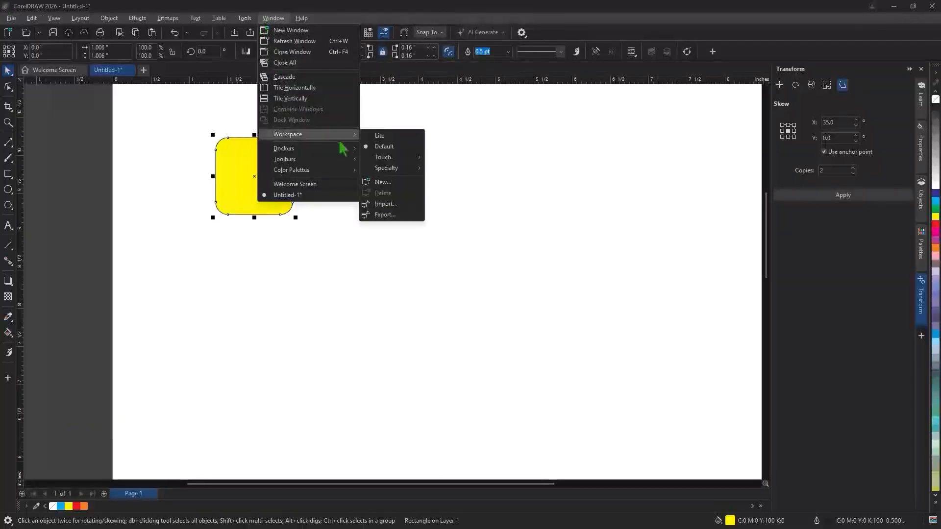
mouse_move(342, 150)
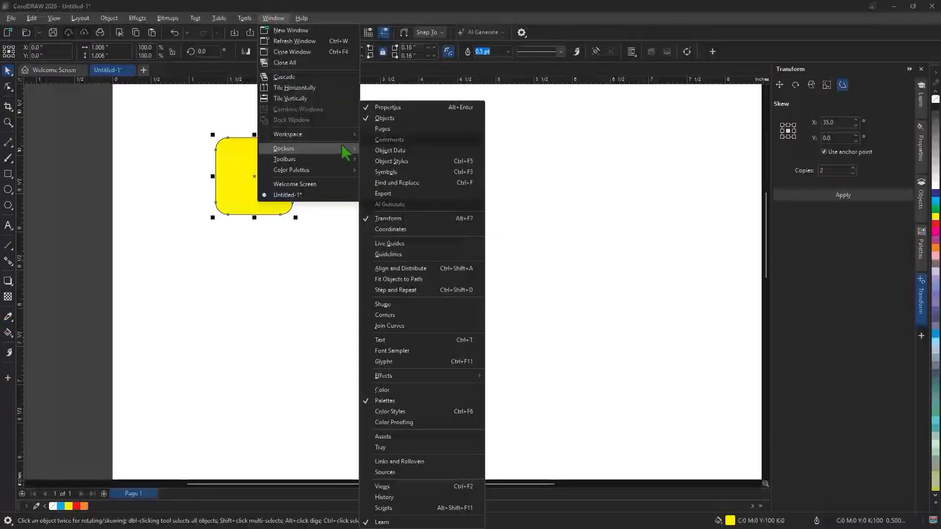
left_click(478, 293)
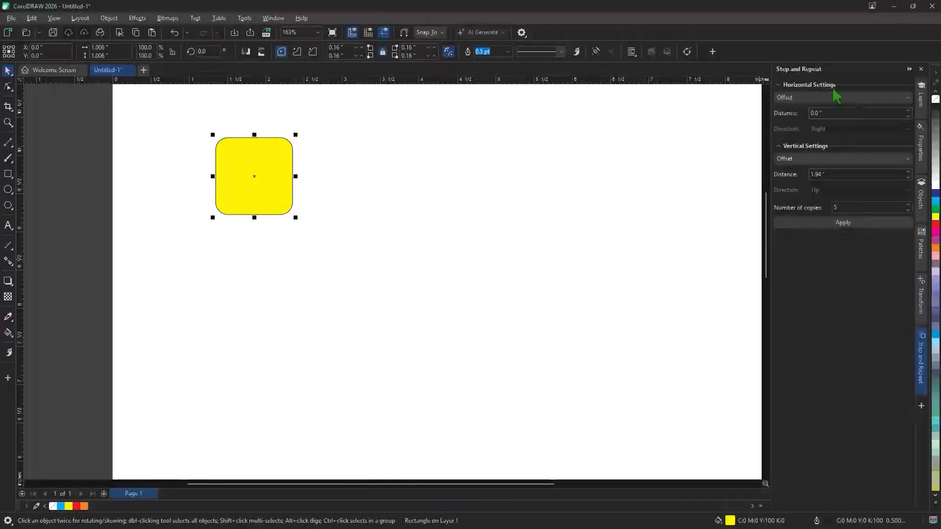
left_click(819, 173)
left_click(816, 113)
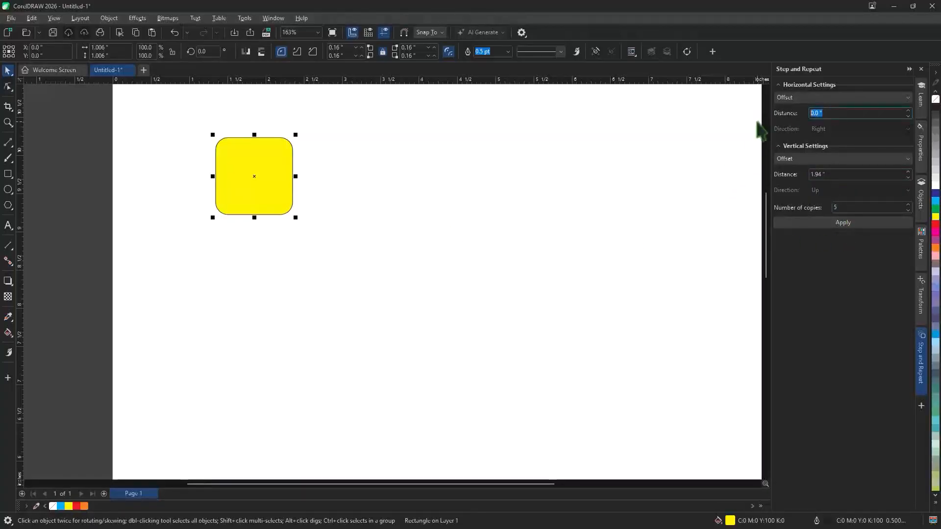
type("1")
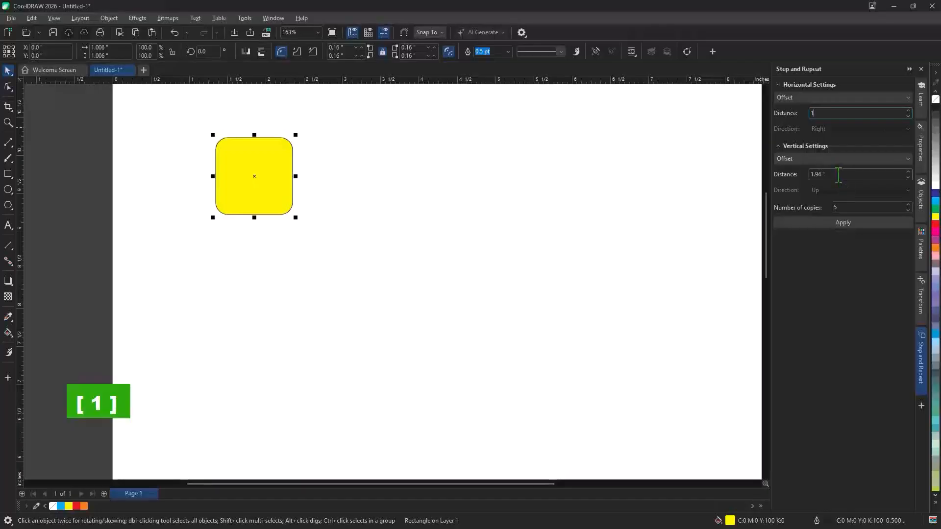
double_click(817, 113)
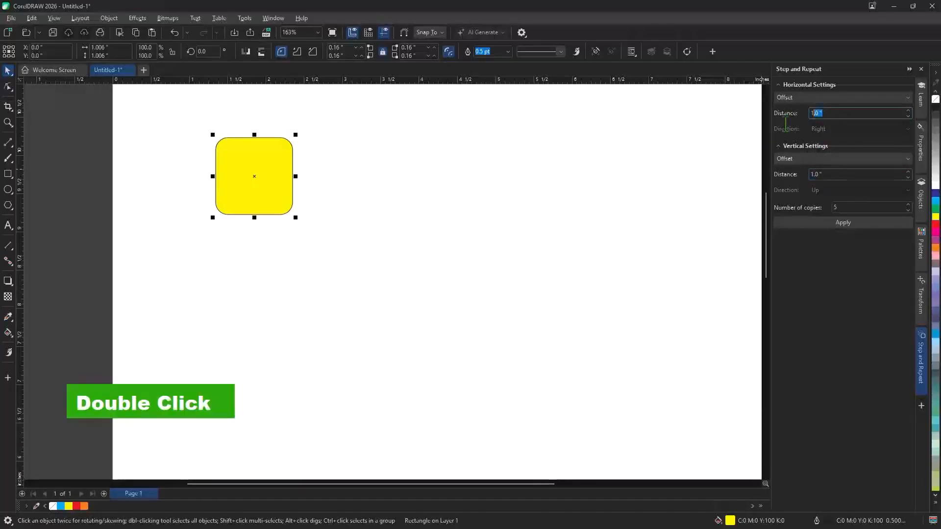
type("2")
left_click(816, 175)
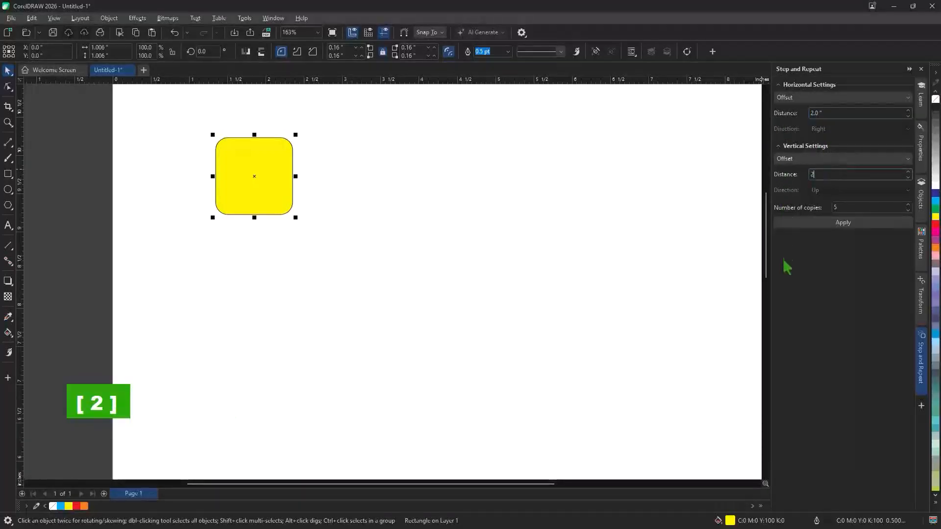
Try creating five copies of the square with the diagonal offset, and undo the copies.
left_click(790, 223)
scroll(461, 350, "down", 3)
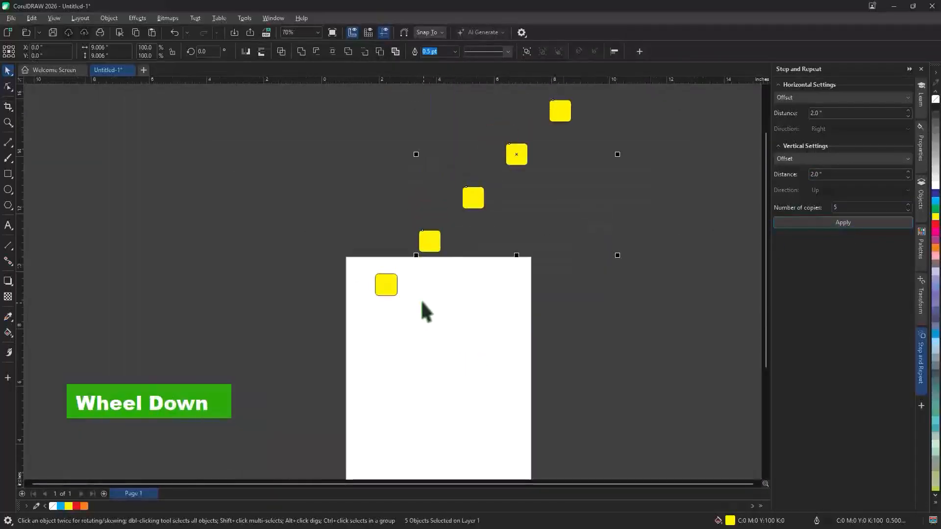
scroll(422, 301, "down", 2)
key("ctrl+z")
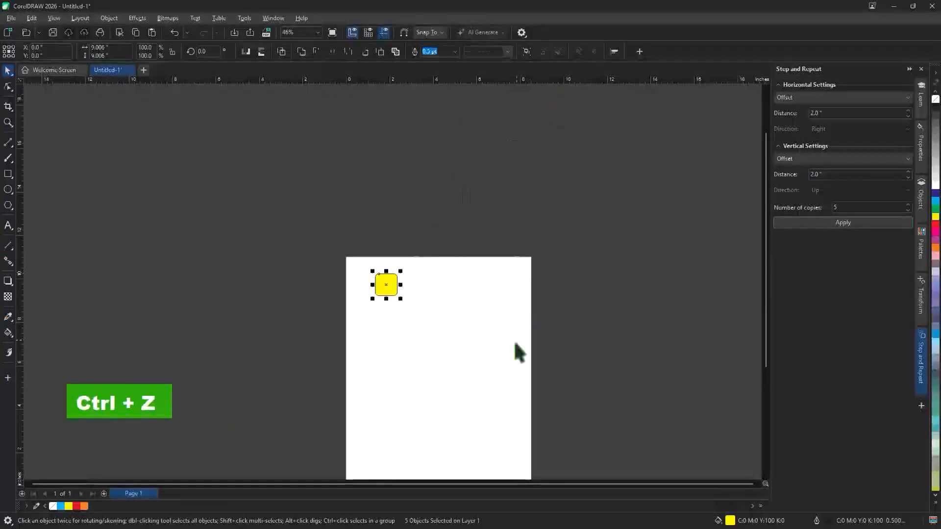
scroll(416, 310, "up", 4)
scroll(412, 289, "up", 2)
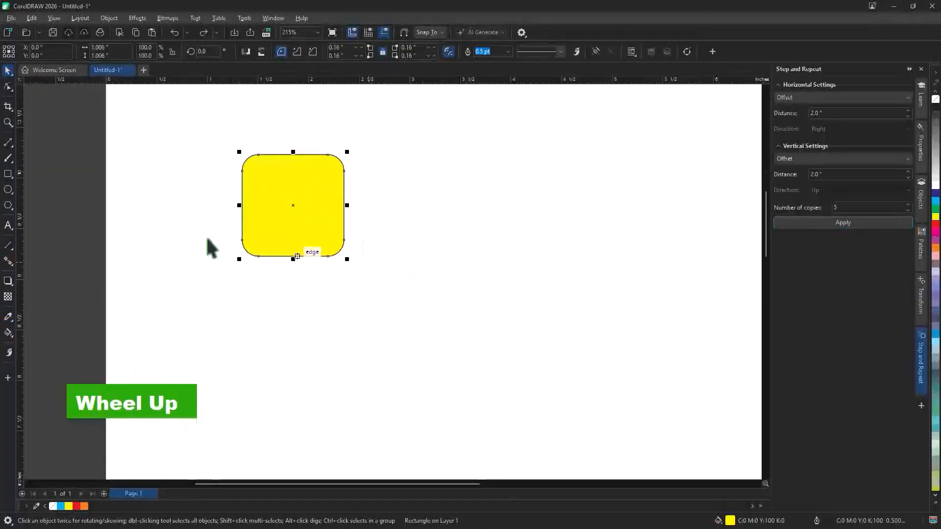
Resize the rounded yellow square to 2 by 2 inches and move it slightly closer to the page's left edge.
scroll(202, 216, "down", 1)
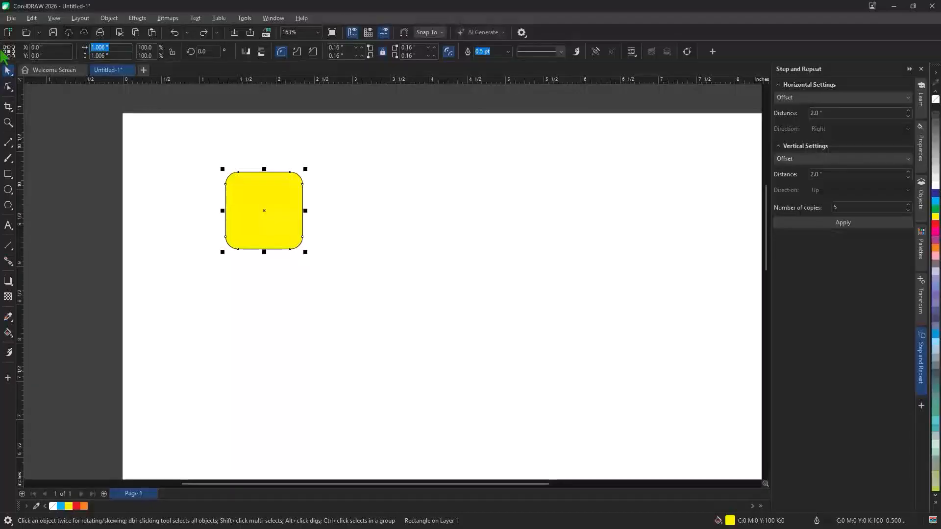
type("2")
key("Tab")
type("2")
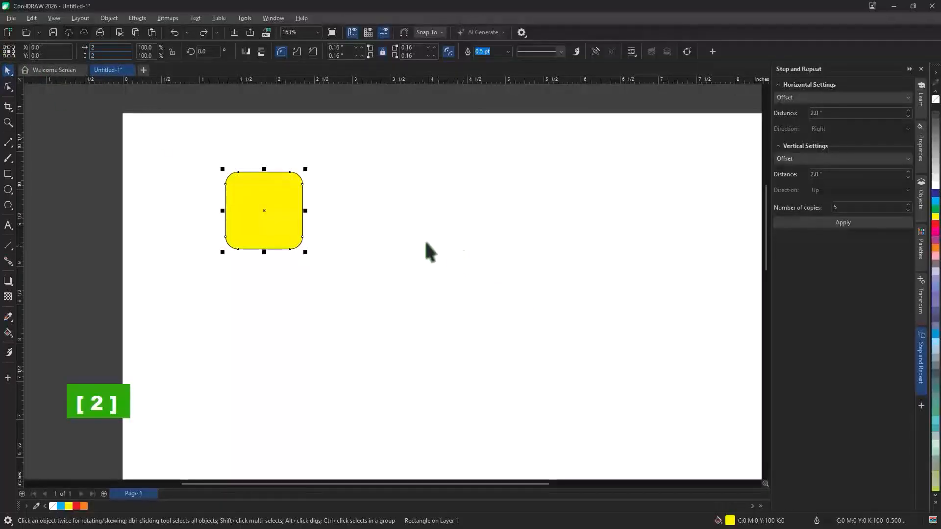
key("Return")
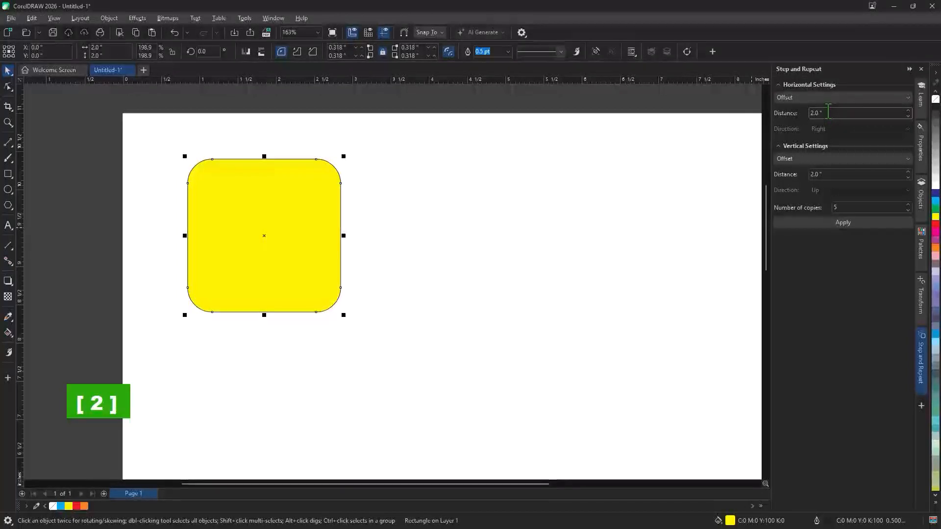
left_click_drag(260, 249, 243, 254)
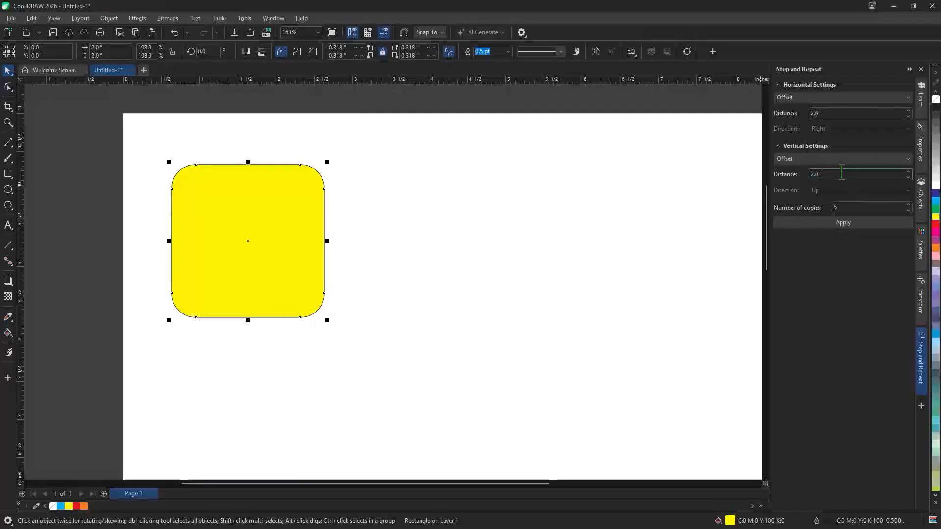
Set the vertical offset distance to 0 and apply Step and Repeat to place five copies in a horizontal row.
left_click(841, 174)
type("0")
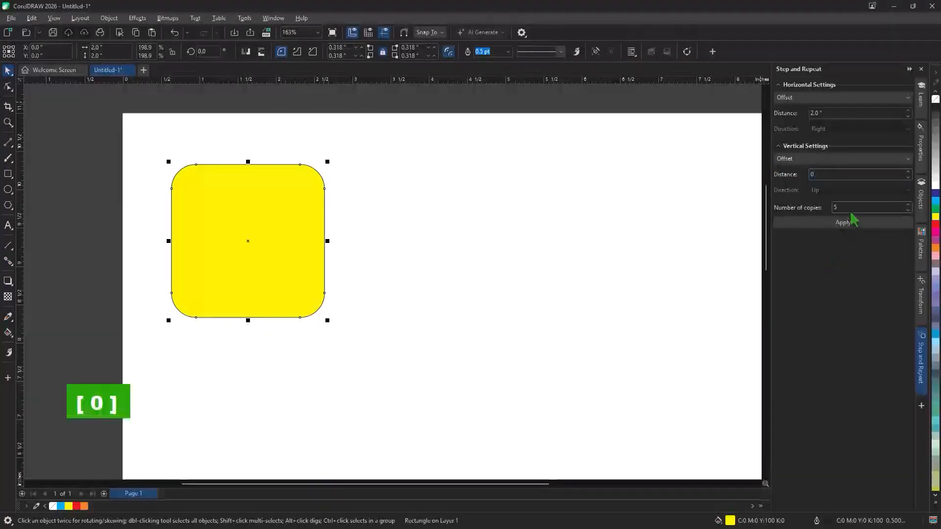
left_click(843, 223)
scroll(281, 248, "down", 4)
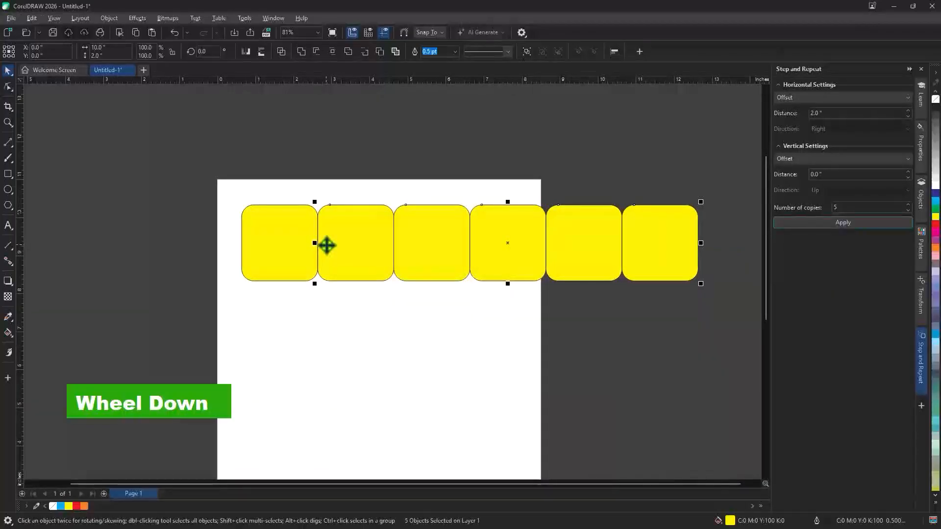
scroll(619, 279, "up", 1)
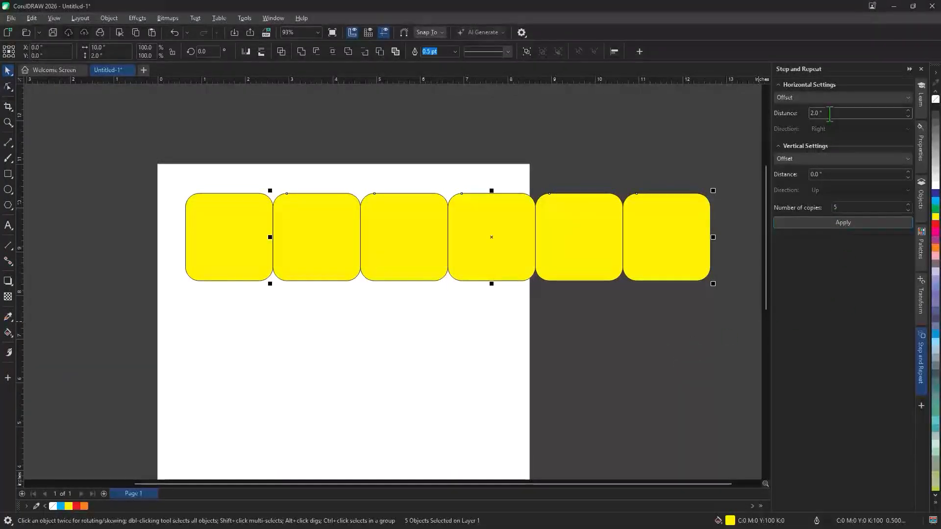
Try stacking five copies of the selected squares upward with a horizontal offset of 0 and a vertical offset of 2 inches, and undo them.
left_click(777, 116)
type("0")
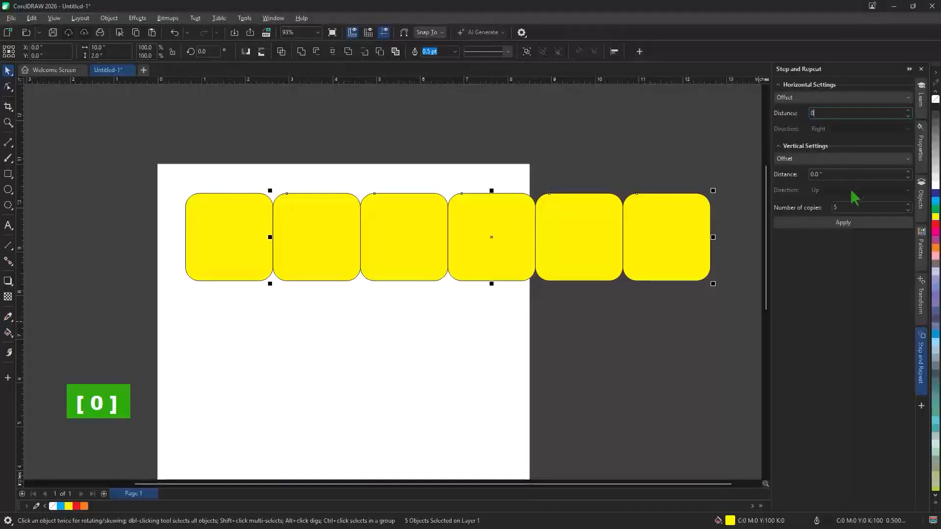
left_click(813, 174)
type("2")
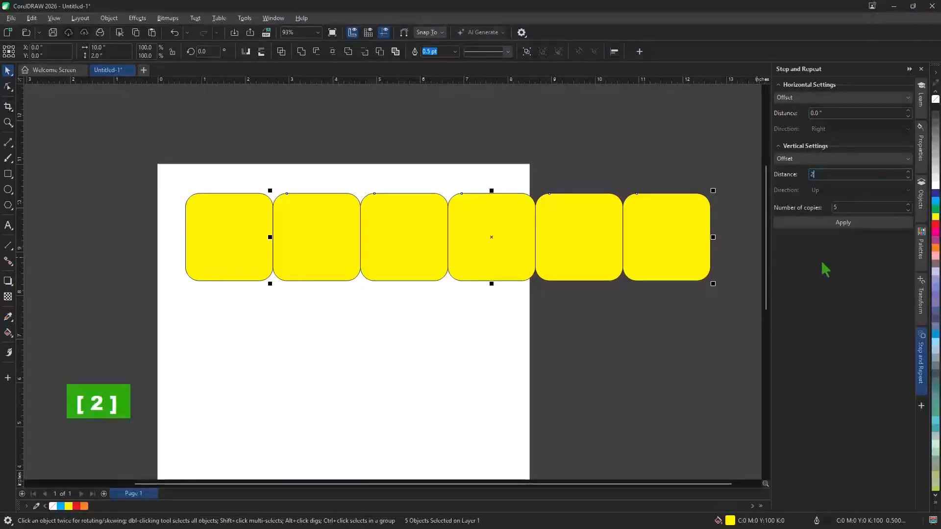
left_click(833, 224)
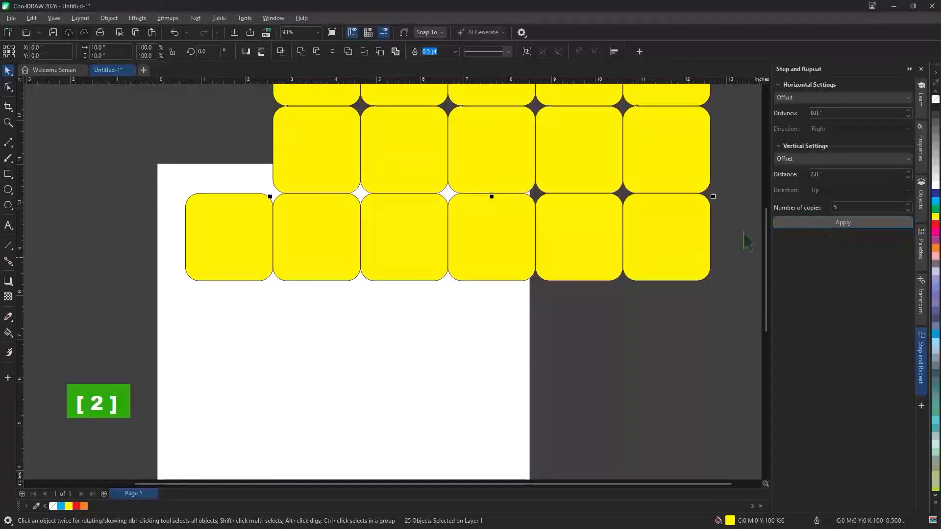
key("ctrl")
key("ctrl+z")
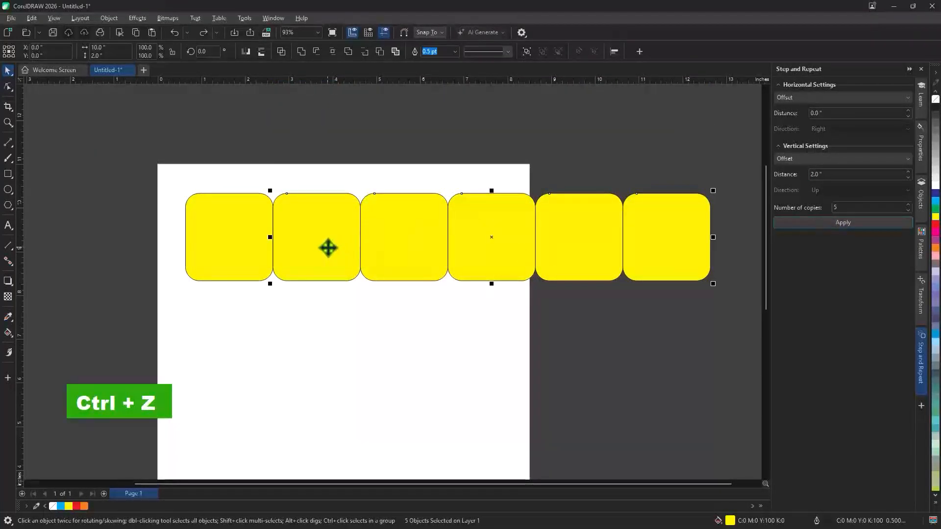
Delete the five copied squares one by one, keeping only the first square of the row.
left_click(359, 316)
left_click(335, 255)
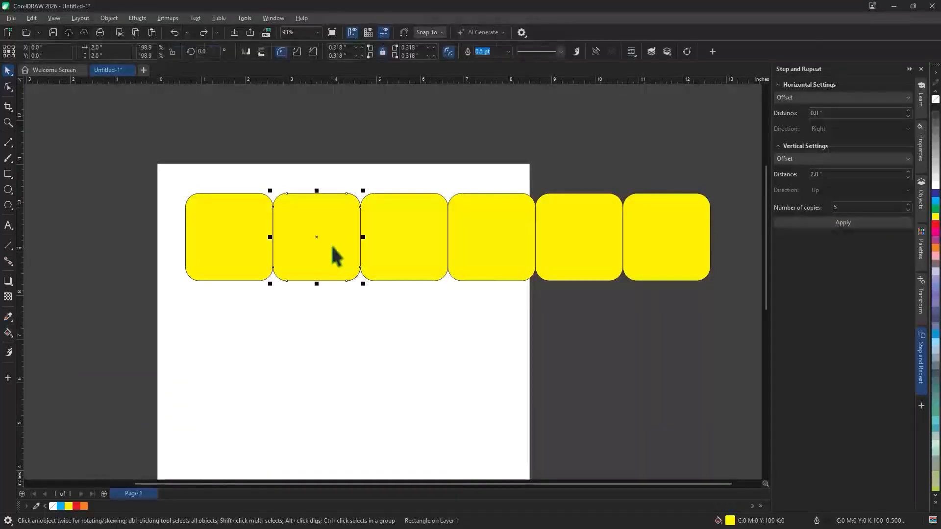
key("Delete")
left_click(434, 245)
key("Delete")
left_click(490, 247)
key("Delete")
left_click(582, 244)
key("Delete")
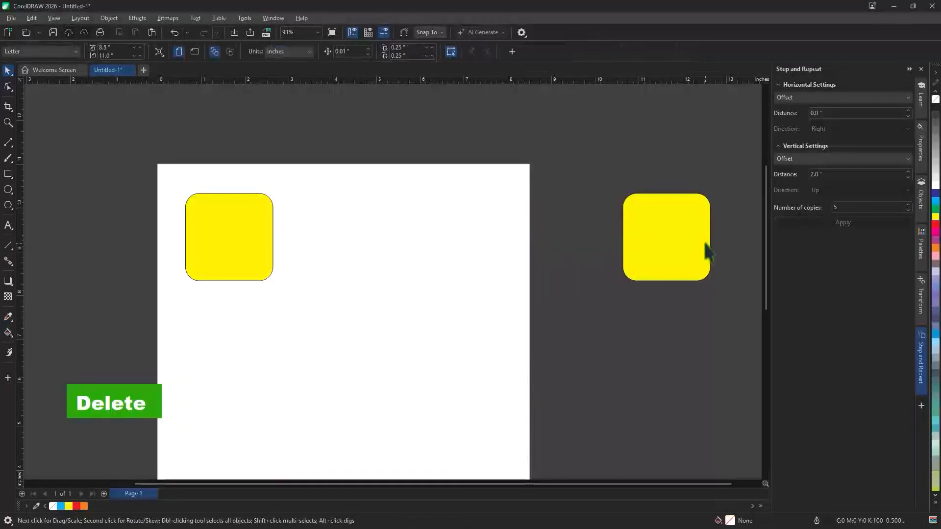
left_click(706, 251)
key("Delete")
Move the remaining square into the page's top-left corner.
left_click_drag(245, 269, 214, 237)
left_click(272, 280)
scroll(278, 277, "up", 2)
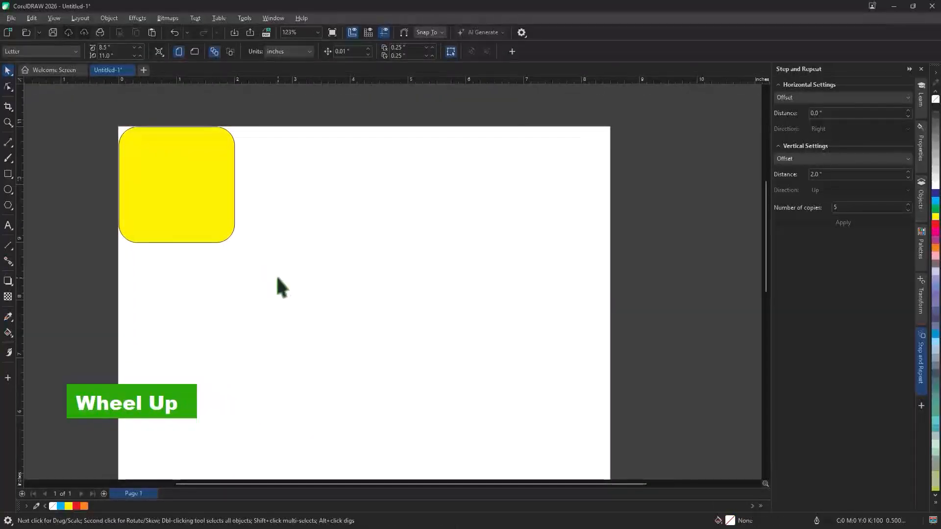
Set the square's horizontal offset distance to 2.2 inches, try creating five copies, and undo them.
left_click(201, 194)
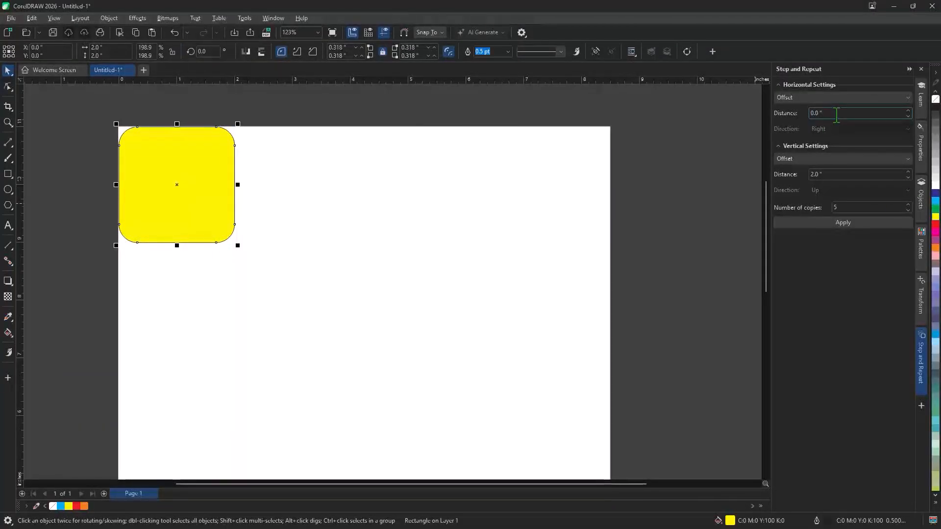
left_click_drag(836, 114, 793, 116)
type("2.2")
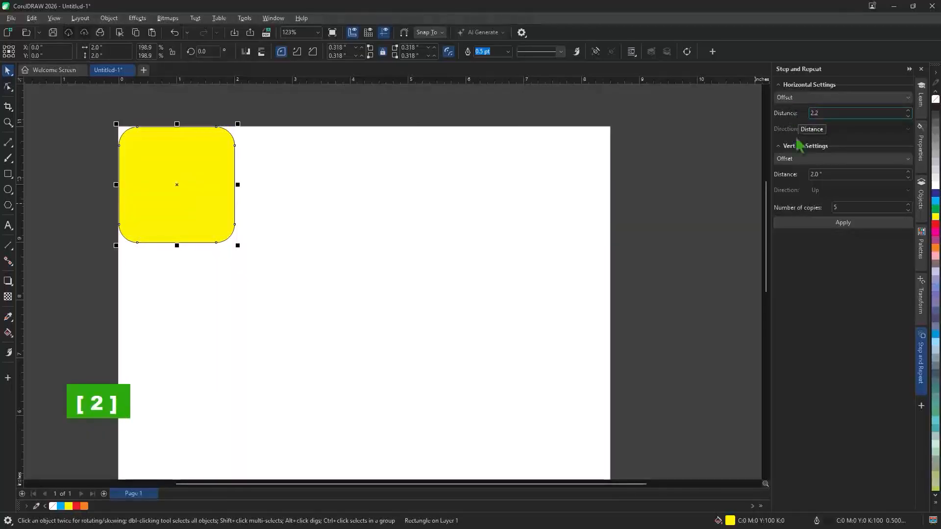
left_click(840, 224)
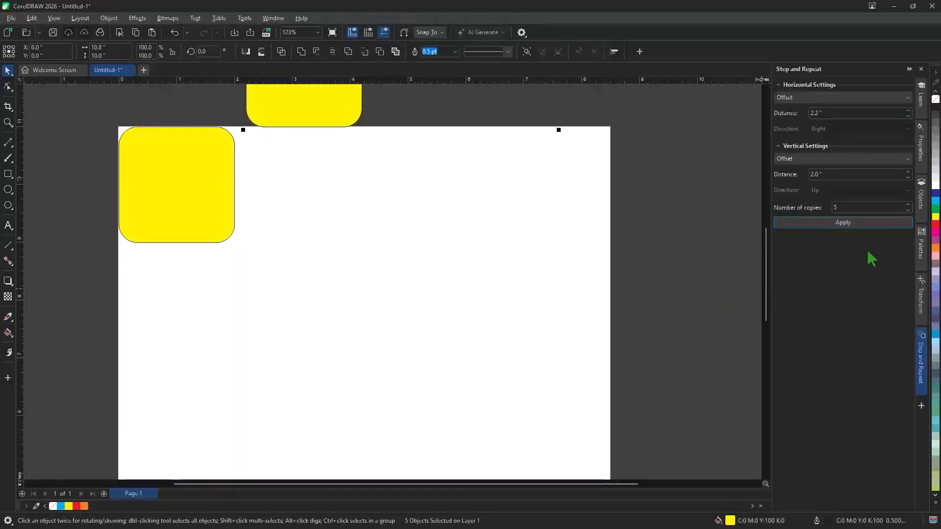
key("ctrl+z")
Set the vertical offset distance to 0 and create five copies of the square in an evenly spaced horizontal row.
left_click(837, 175)
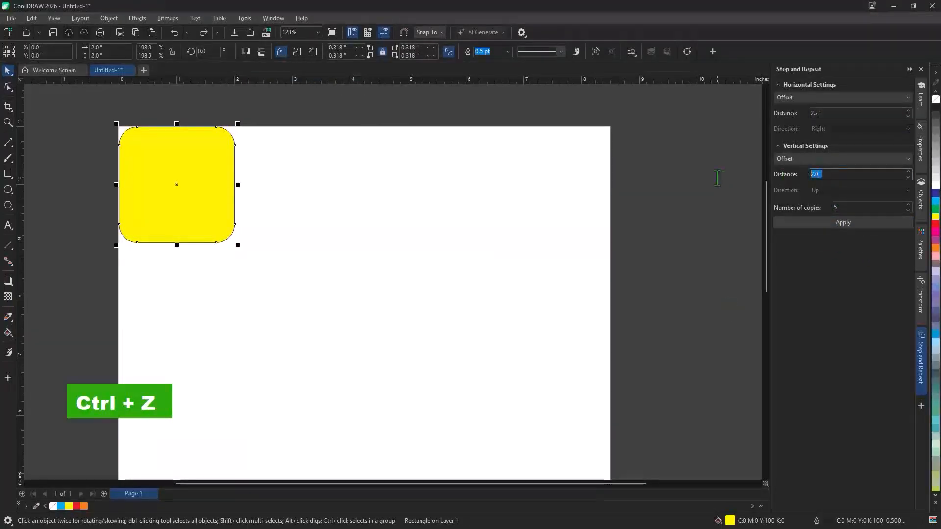
type("0")
left_click(839, 225)
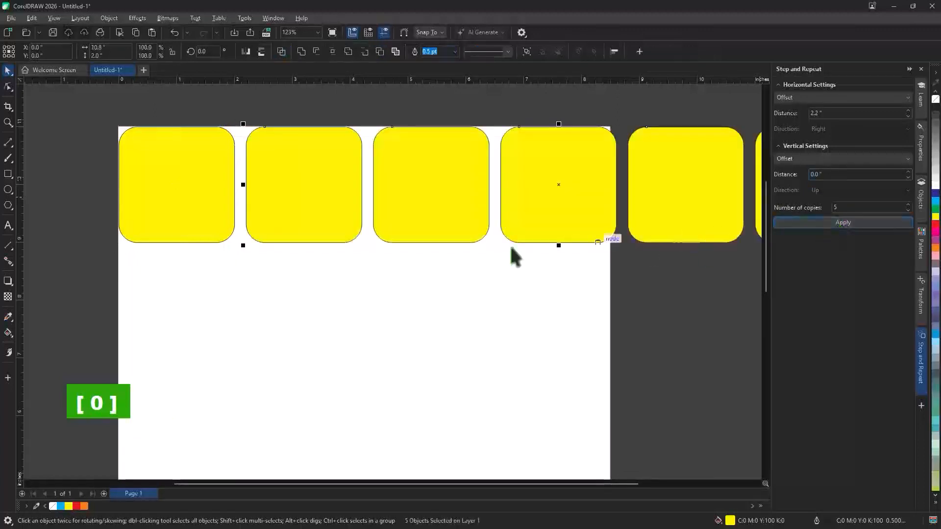
left_click(255, 272)
scroll(238, 172, "up", 2)
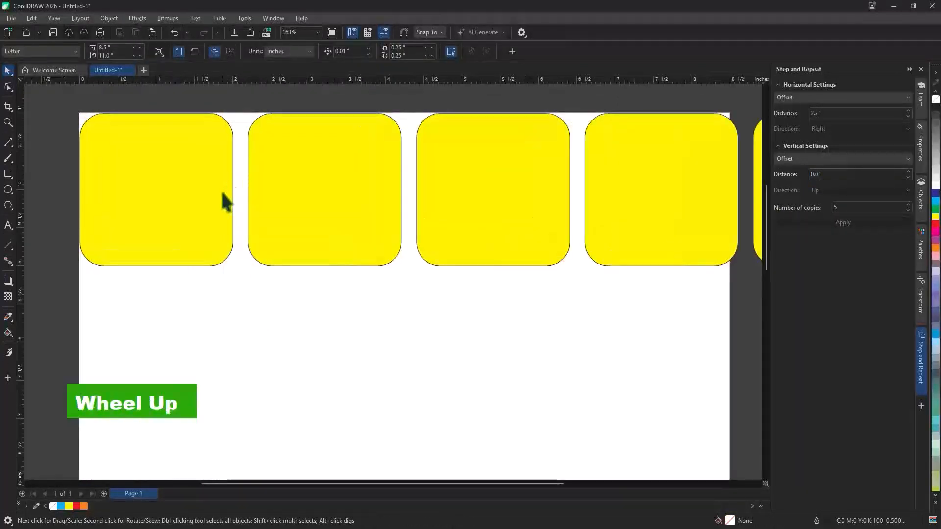
scroll(248, 205, "down", 4)
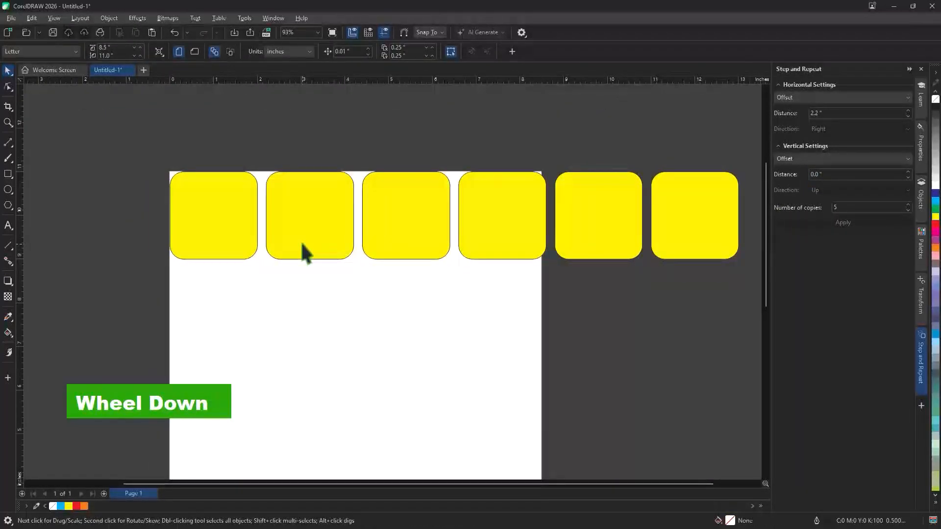